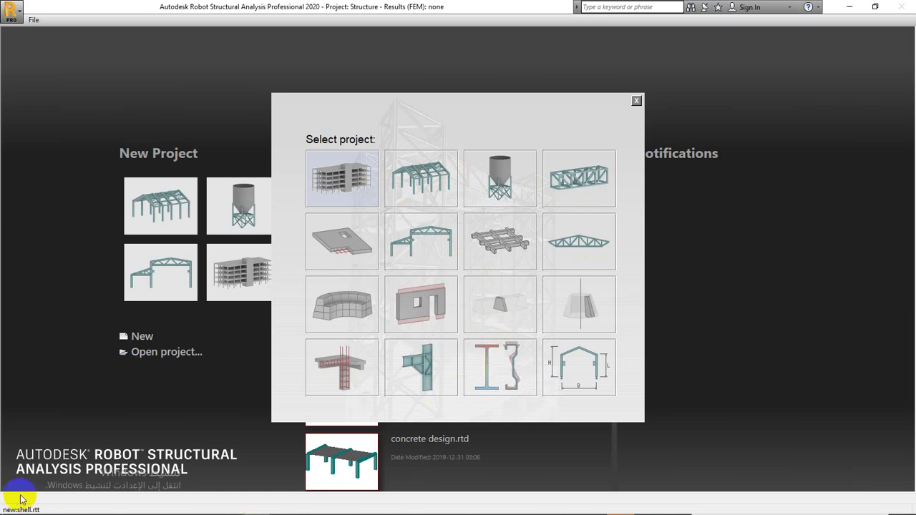
# - Create a new 3D frame structure project
pyautogui.moveTo(20, 501)
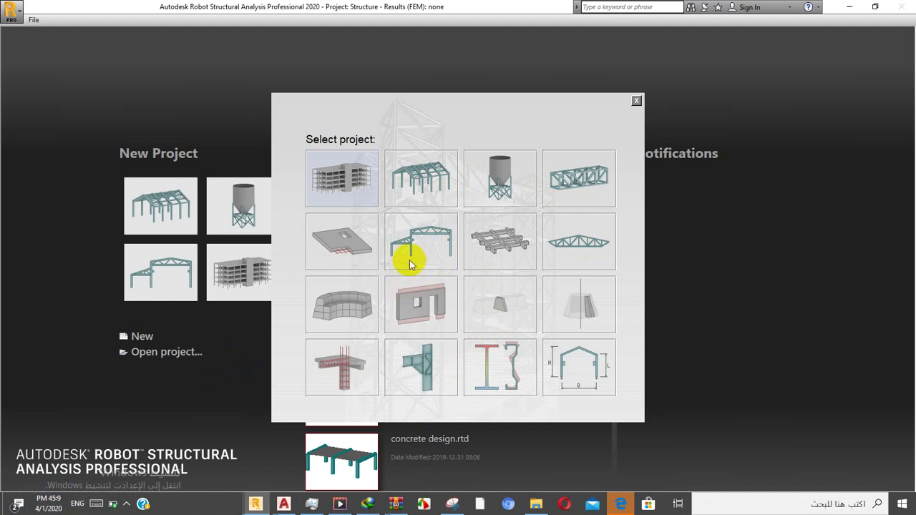
pyautogui.click(422, 192)
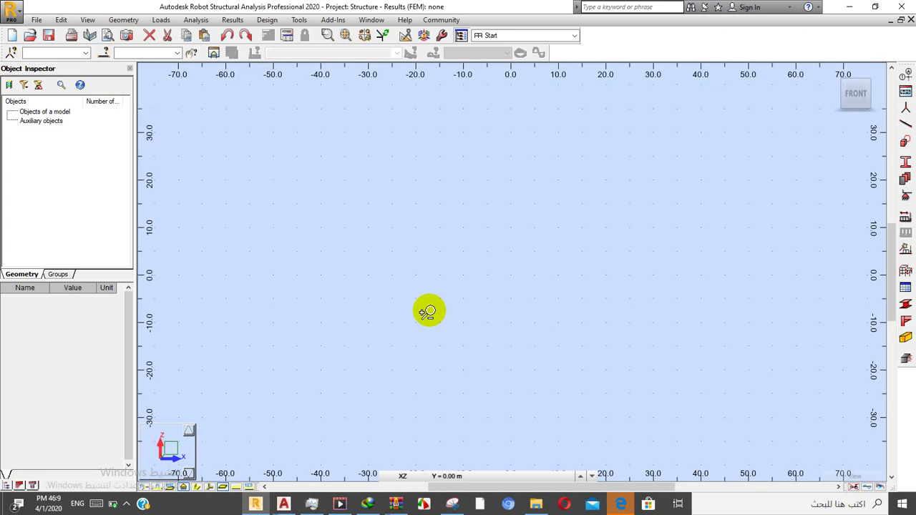
pyautogui.click(37, 20)
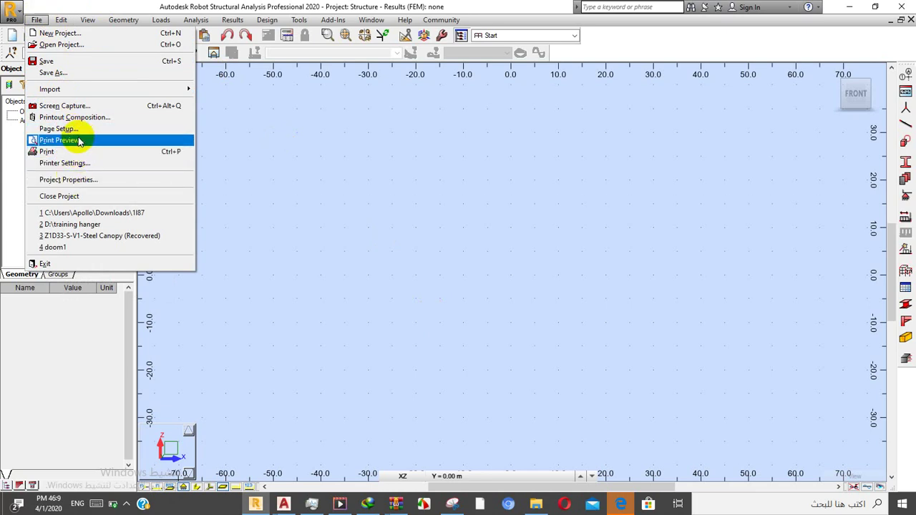
pyautogui.moveTo(70, 23)
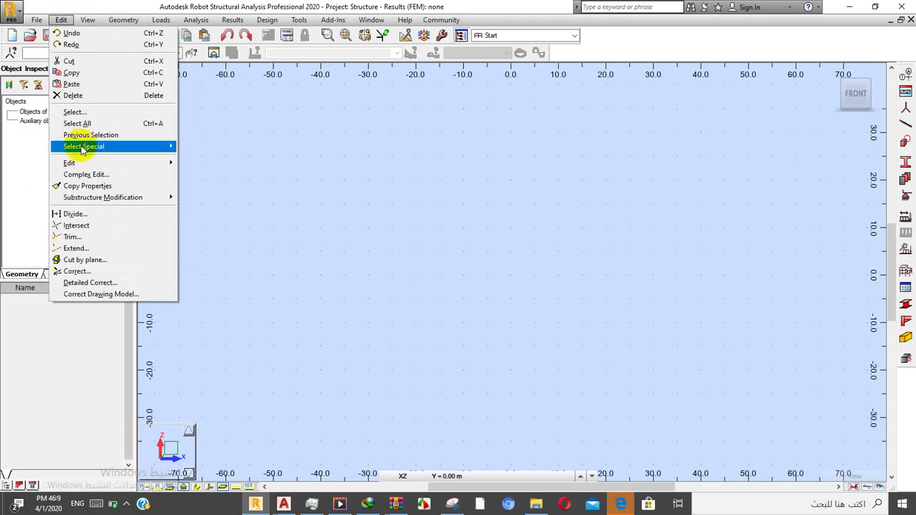
pyautogui.moveTo(134, 163)
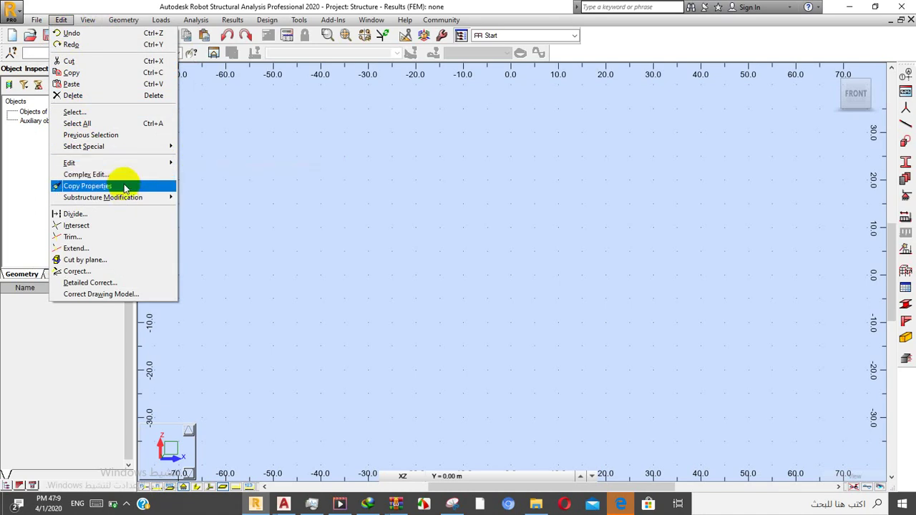
pyautogui.moveTo(123, 197)
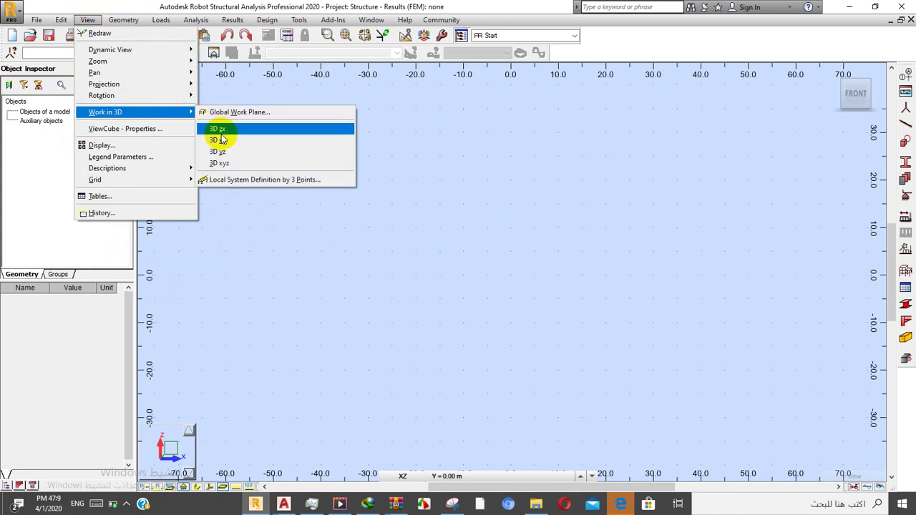
# - Cycle the model view through 3D, XZ and YZ, and finish in the 3D view
pyautogui.click(401, 479)
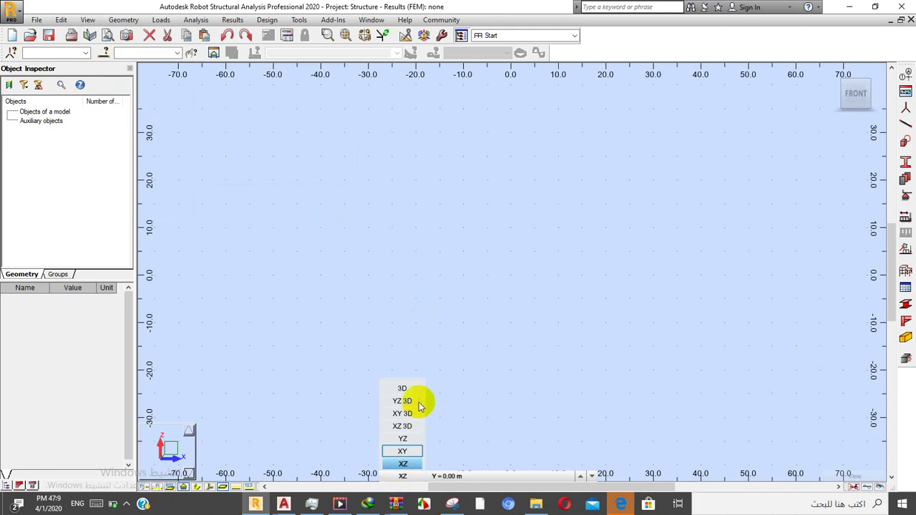
pyautogui.click(402, 387)
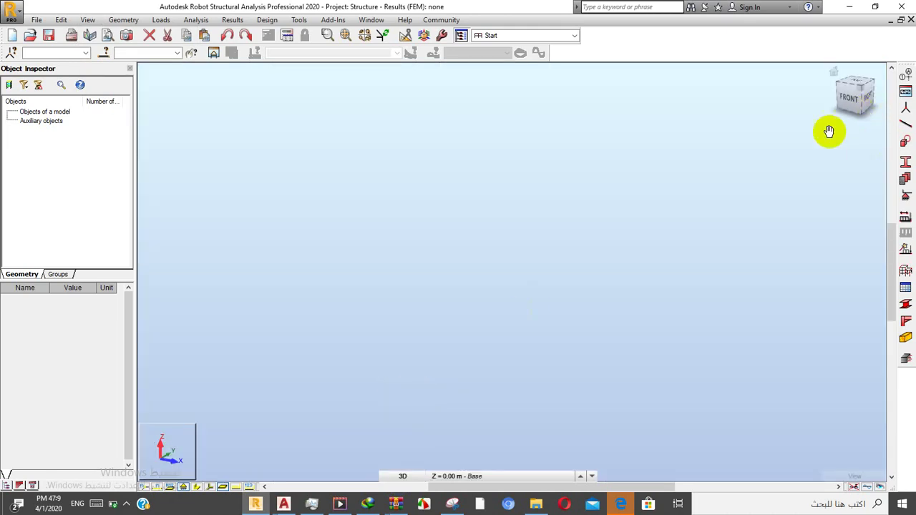
pyautogui.click(412, 476)
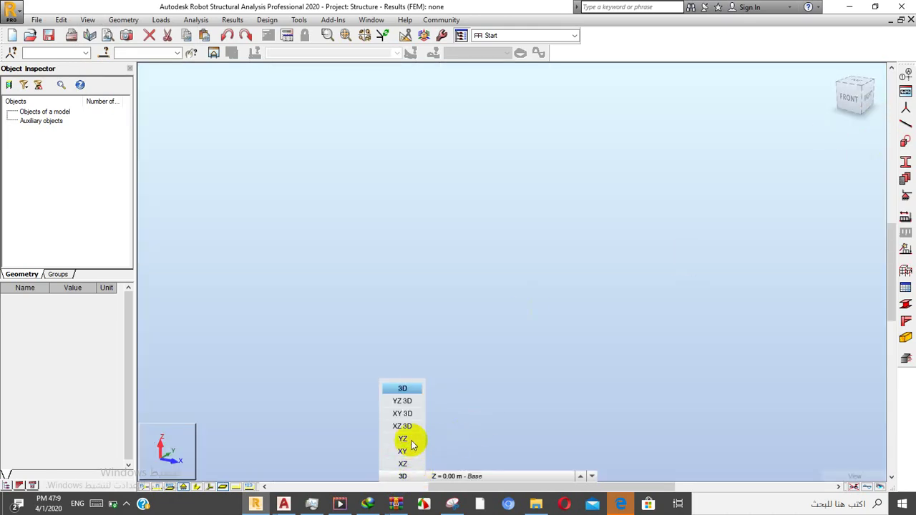
pyautogui.click(404, 465)
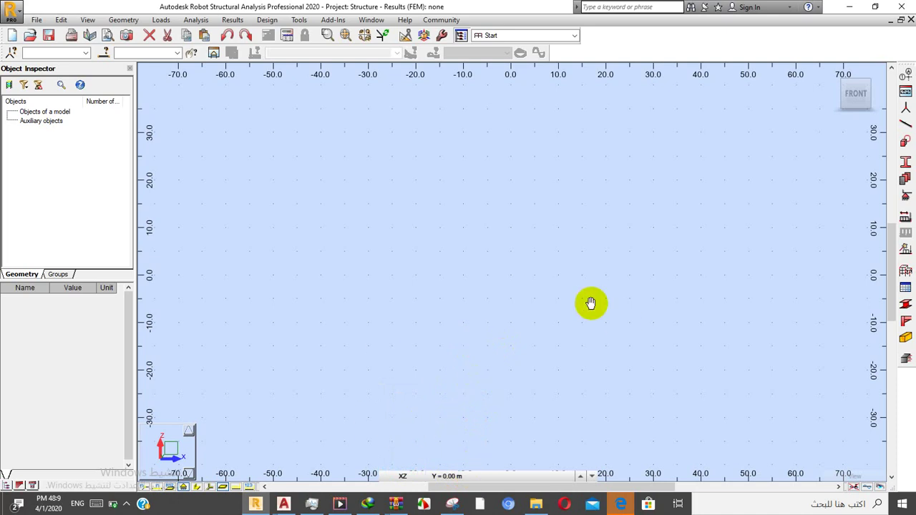
pyautogui.click(403, 476)
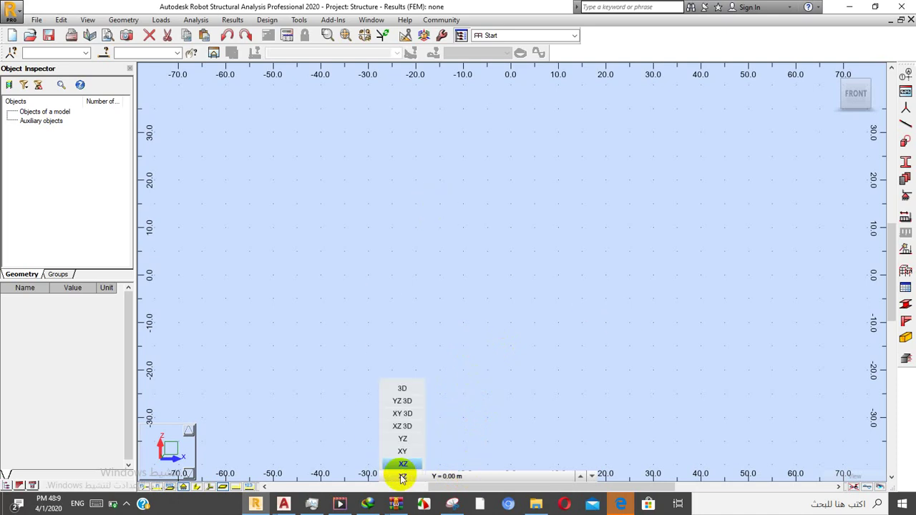
pyautogui.click(402, 439)
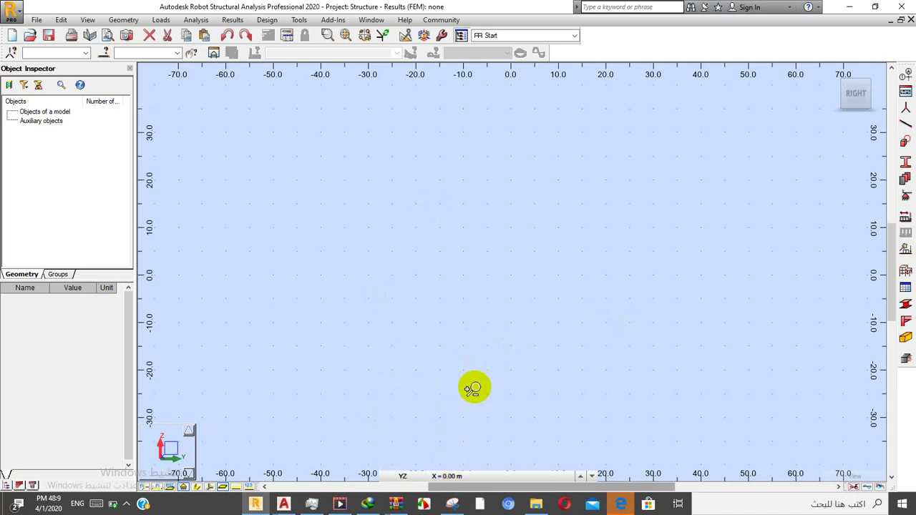
pyautogui.click(402, 476)
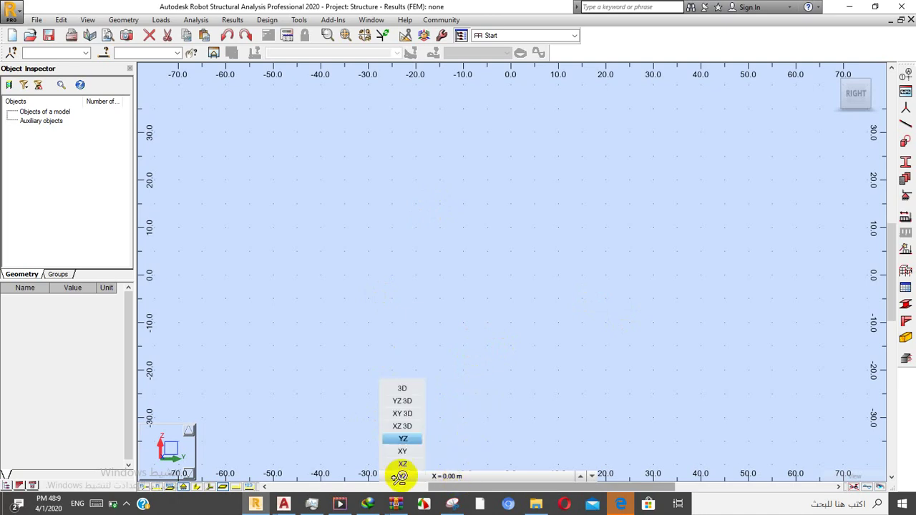
pyautogui.click(407, 387)
# - Examine the typical structures library, including the additional database and Plates and shells, and preview the cubic tank without inserting it
pyautogui.click(119, 20)
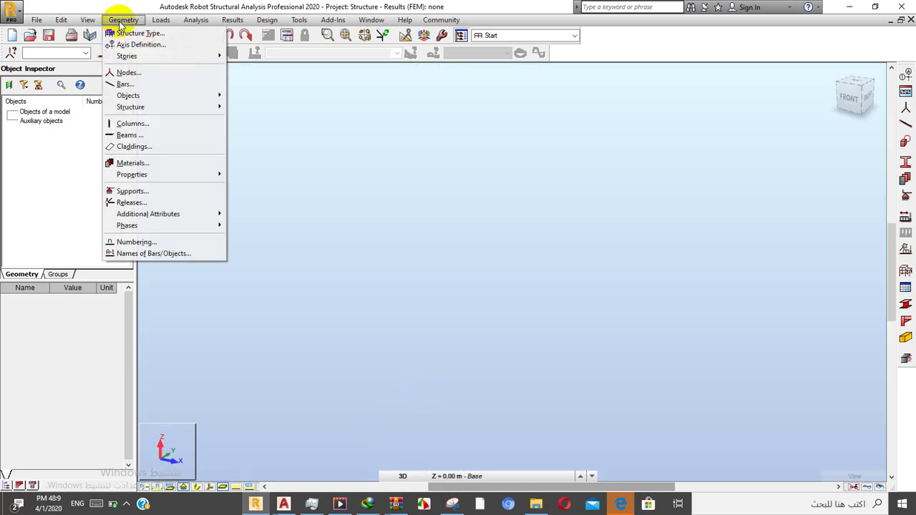
pyautogui.click(148, 7)
pyautogui.click(123, 20)
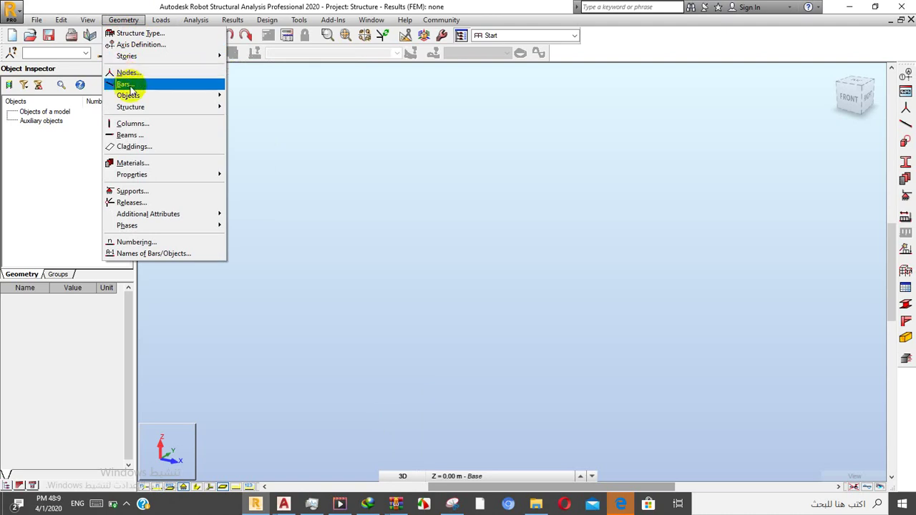
pyautogui.moveTo(135, 101)
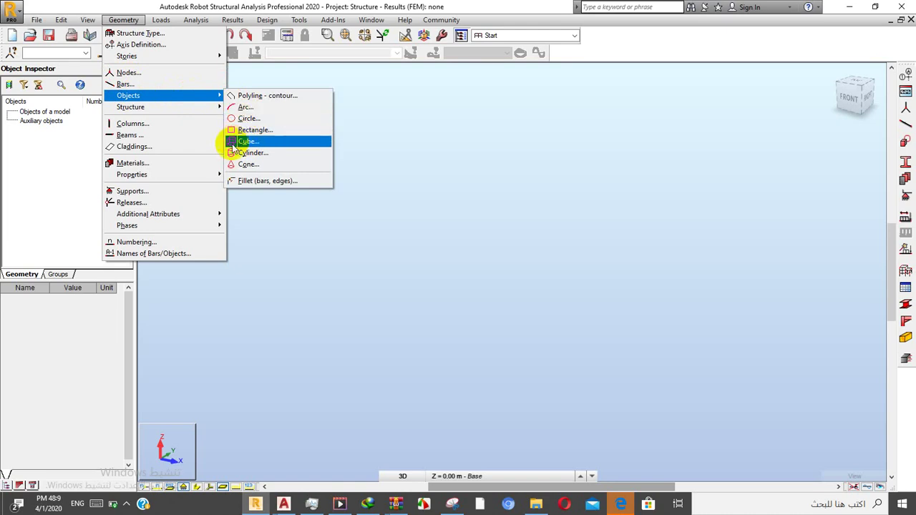
pyautogui.moveTo(204, 107)
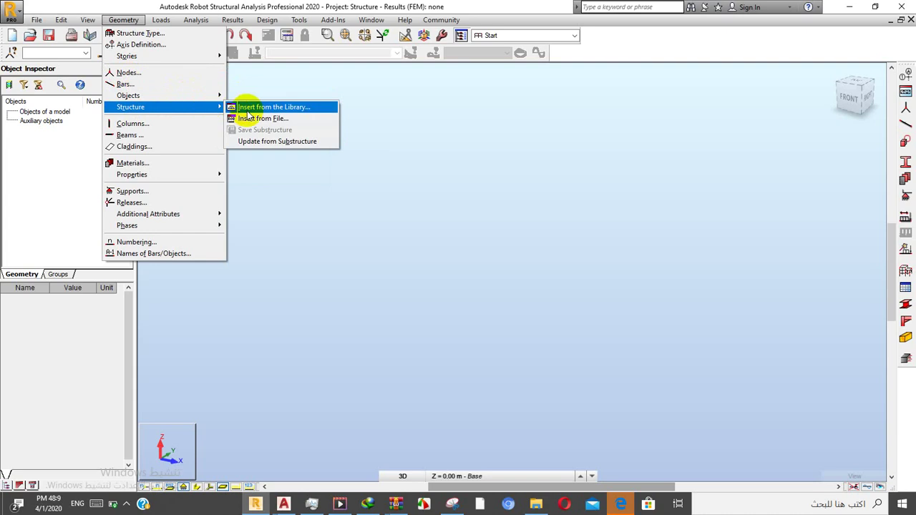
pyautogui.click(272, 107)
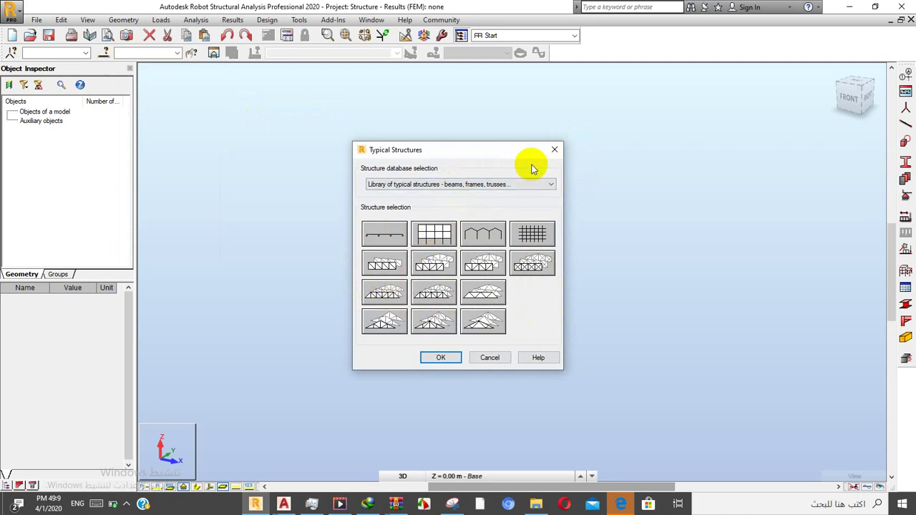
pyautogui.click(520, 185)
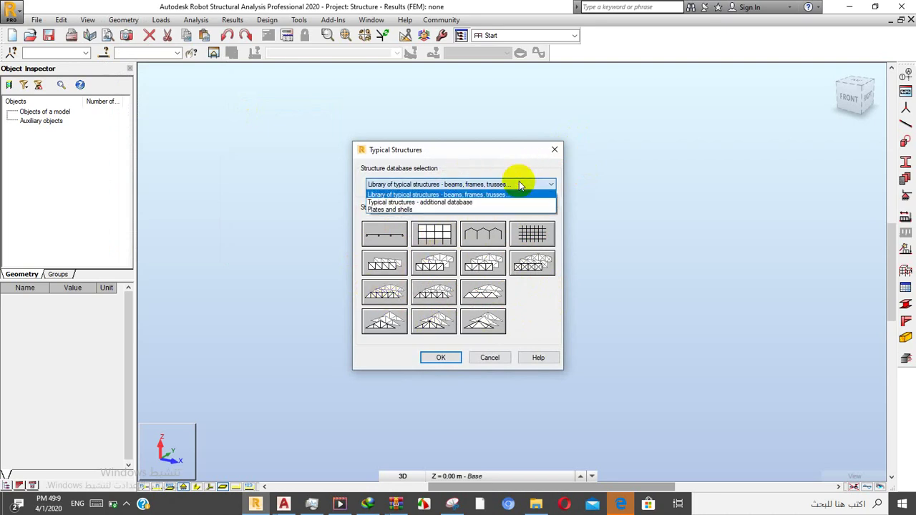
pyautogui.click(520, 184)
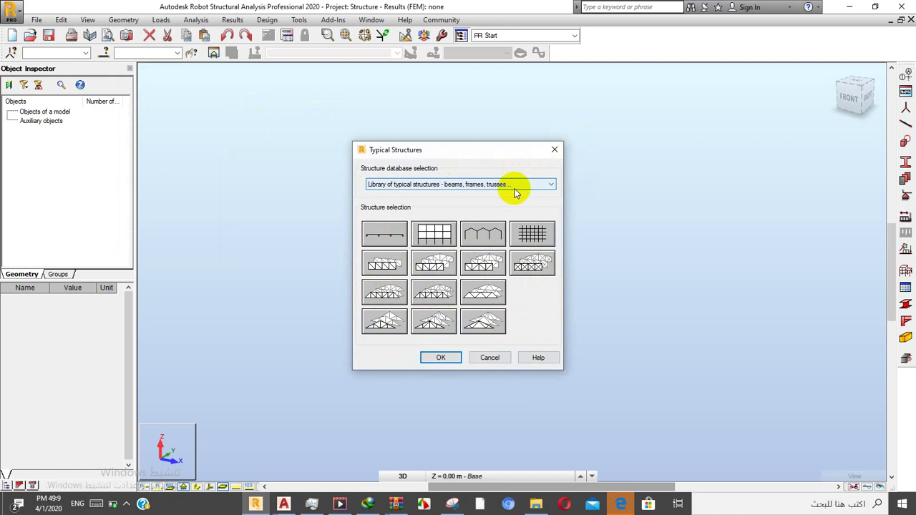
pyautogui.click(520, 185)
pyautogui.click(506, 204)
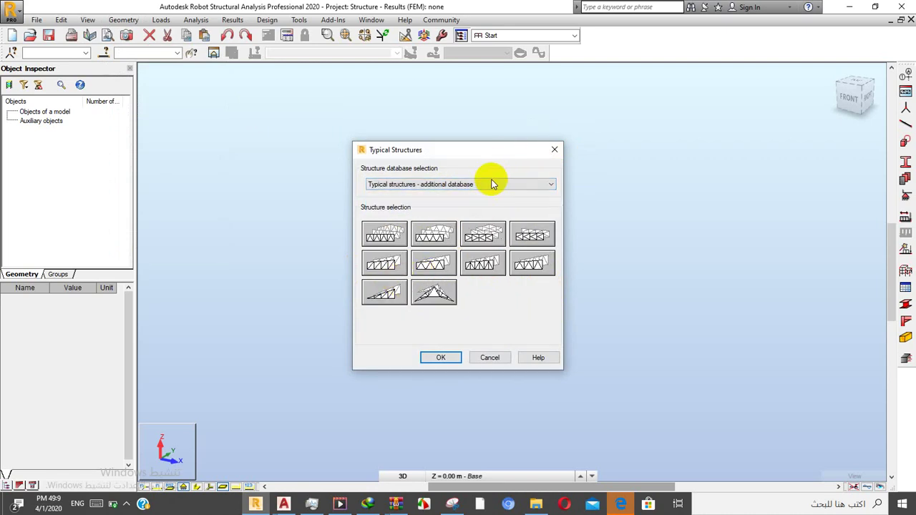
pyautogui.click(491, 184)
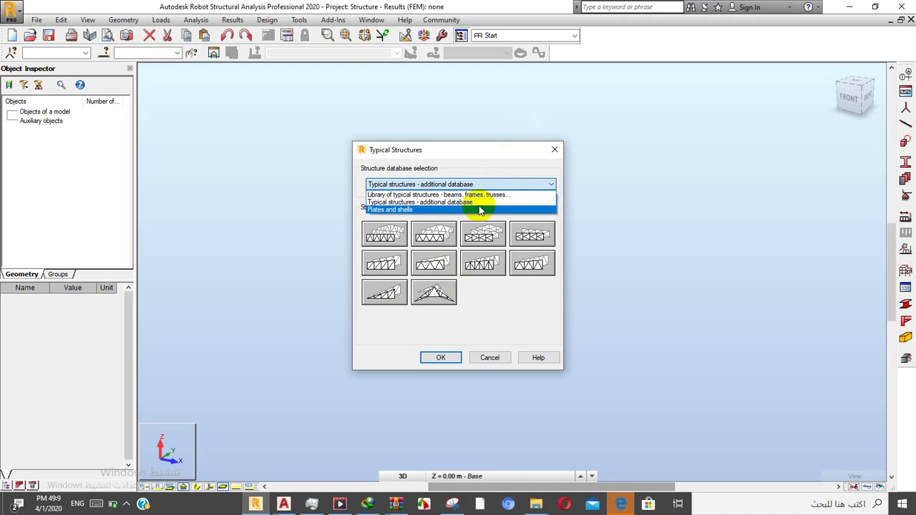
pyautogui.click(478, 207)
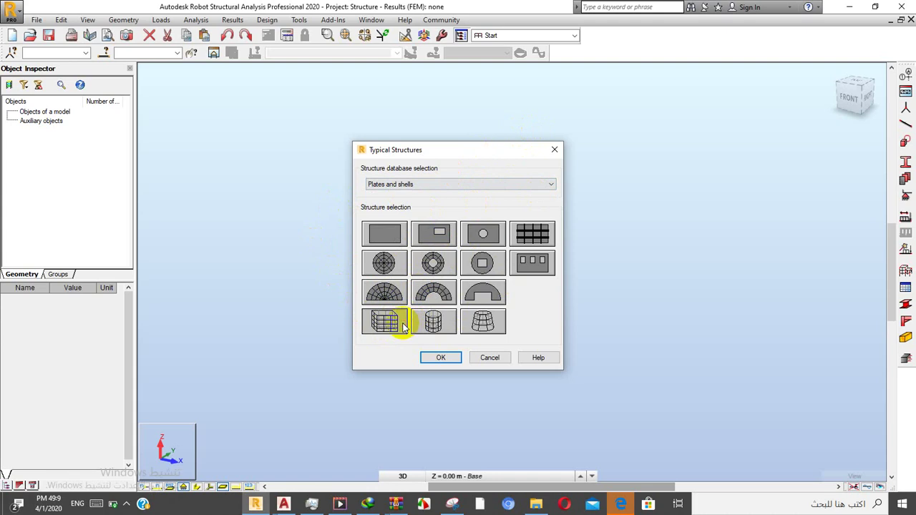
pyautogui.click(429, 357)
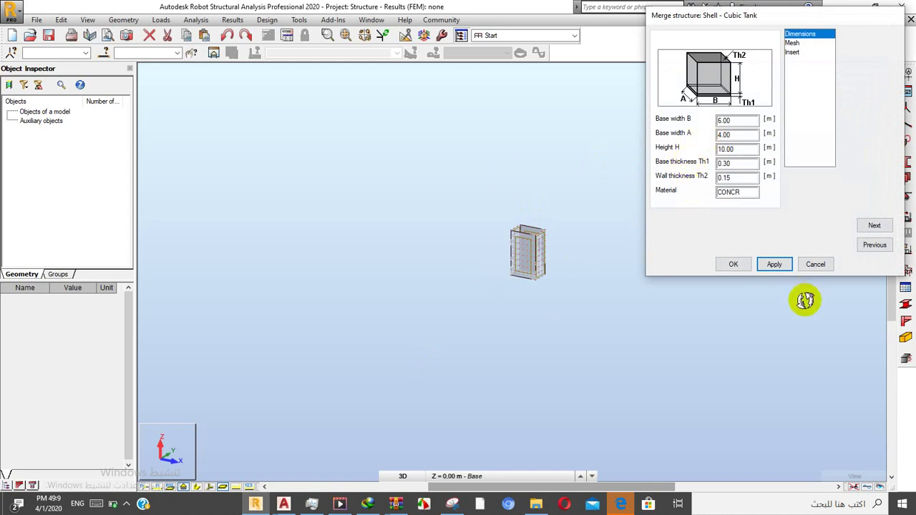
pyautogui.click(812, 265)
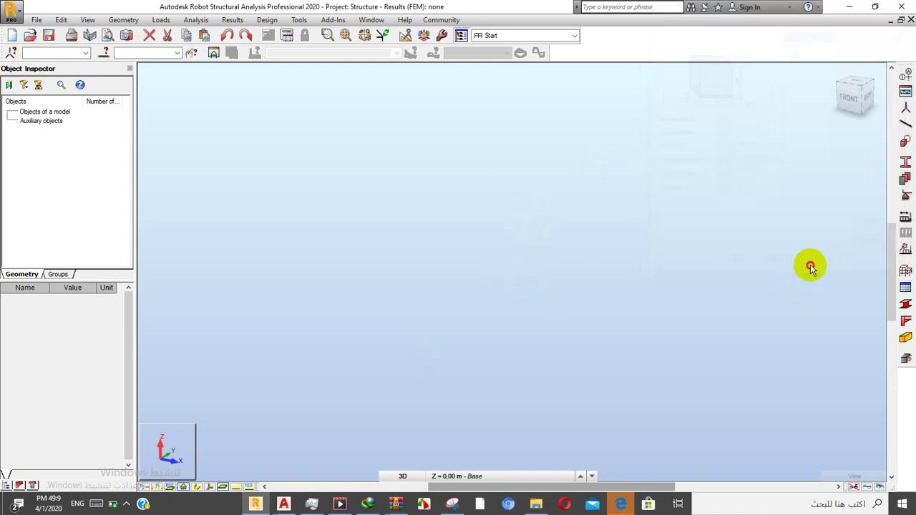
pyautogui.click(118, 20)
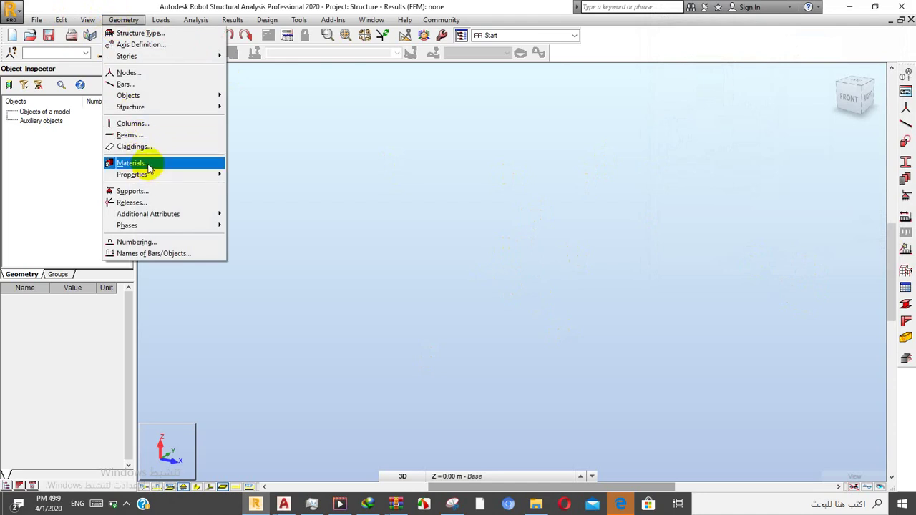
pyautogui.moveTo(170, 175)
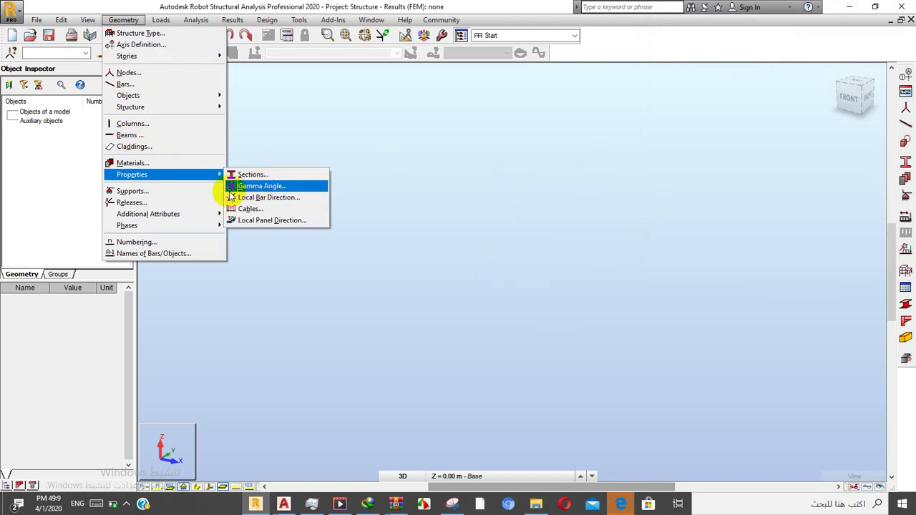
pyautogui.moveTo(159, 26)
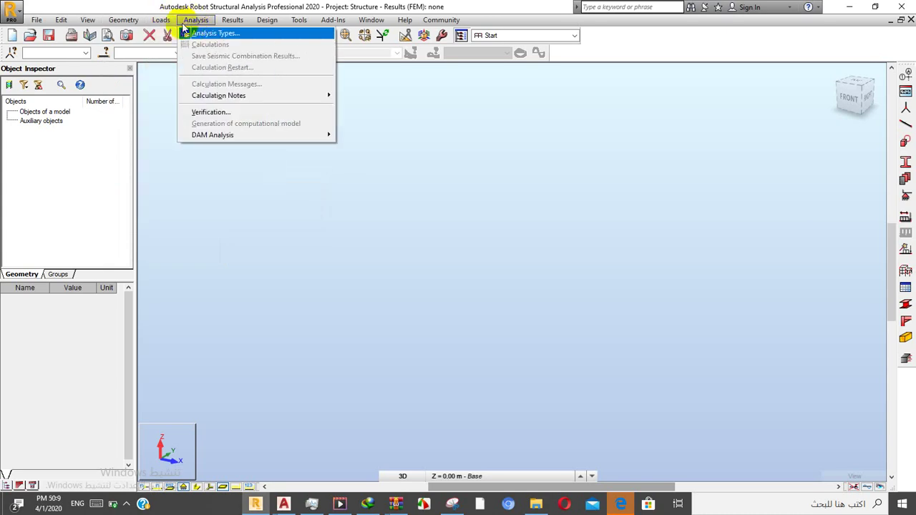
pyautogui.moveTo(195, 25)
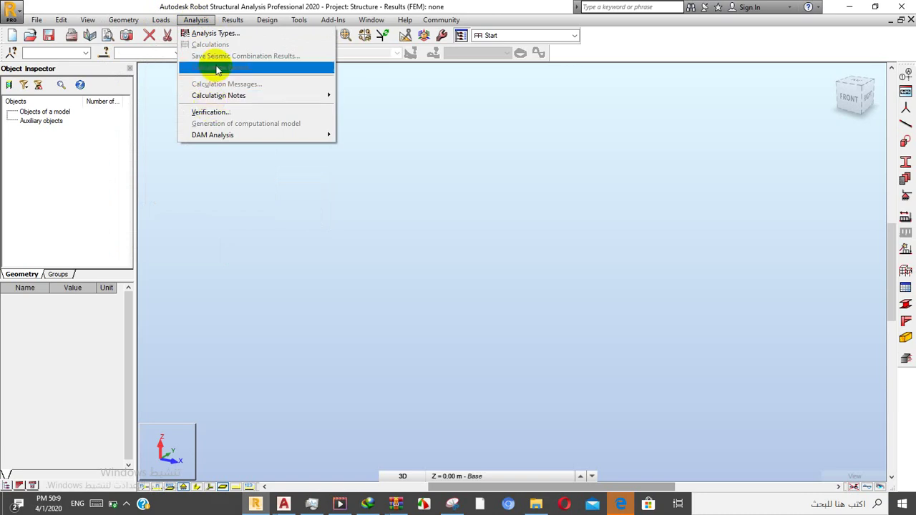
pyautogui.moveTo(232, 22)
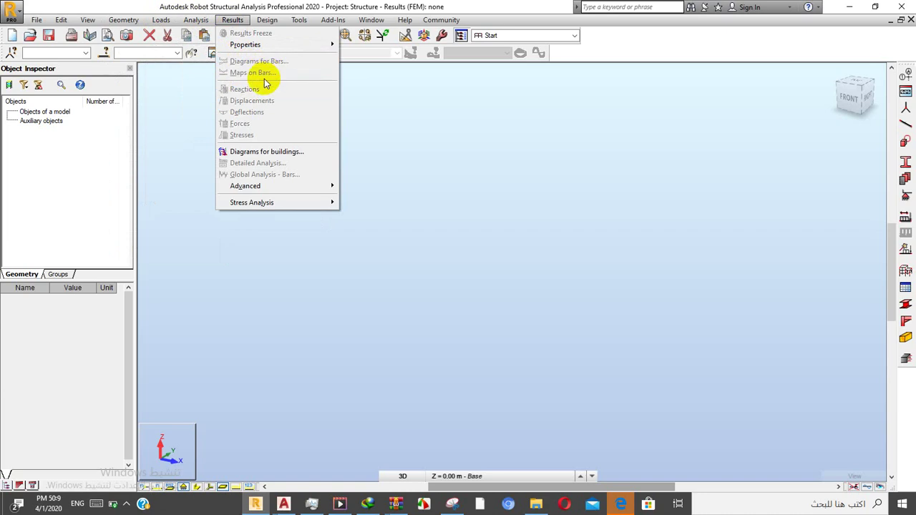
pyautogui.moveTo(268, 27)
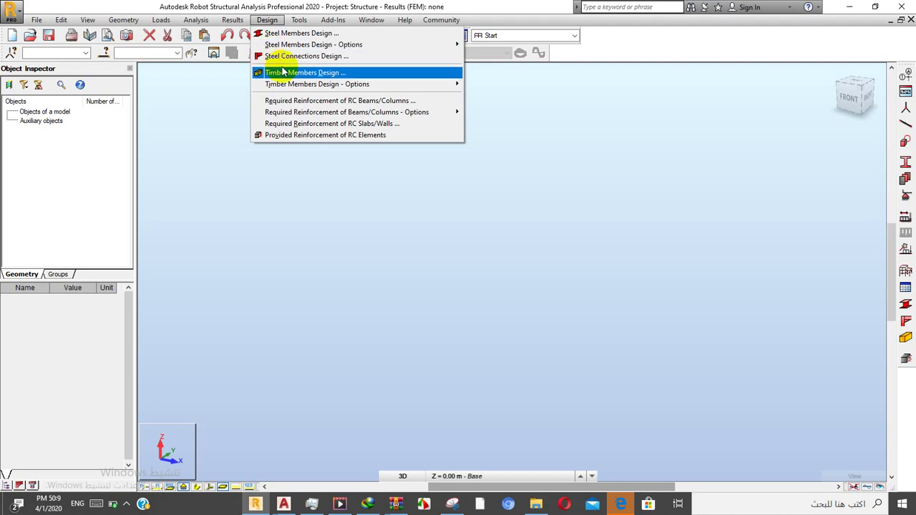
pyautogui.press('Escape')
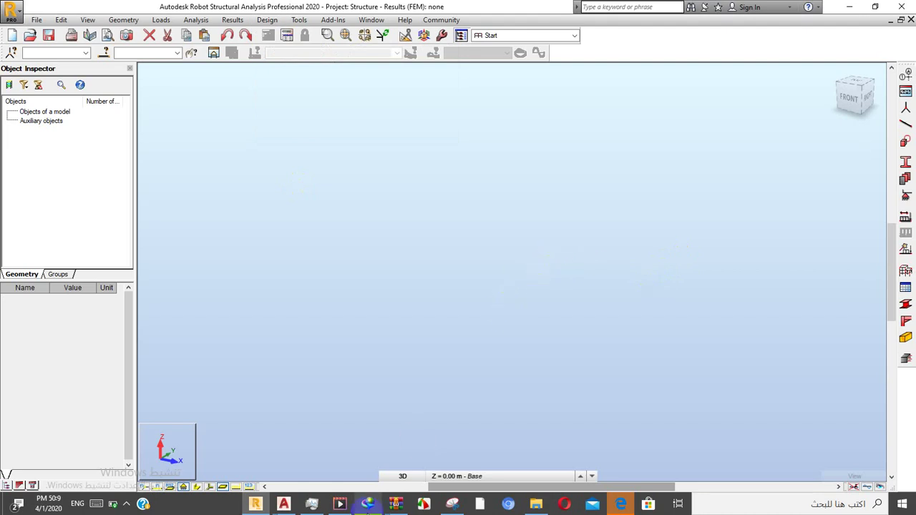
# - Switch to AutoCAD to examine the column and beam plan in Drawing1.dwg, and return to Robot Structural Analysis
pyautogui.moveTo(284, 504)
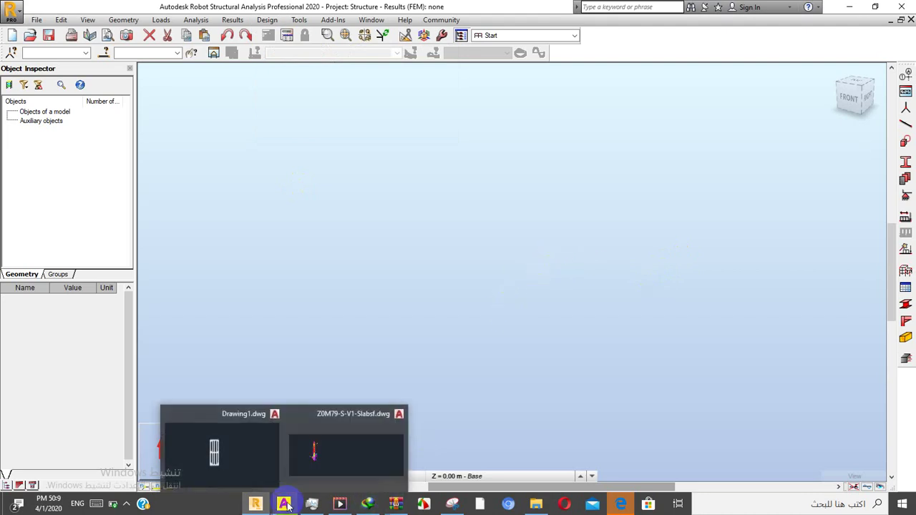
pyautogui.click(213, 465)
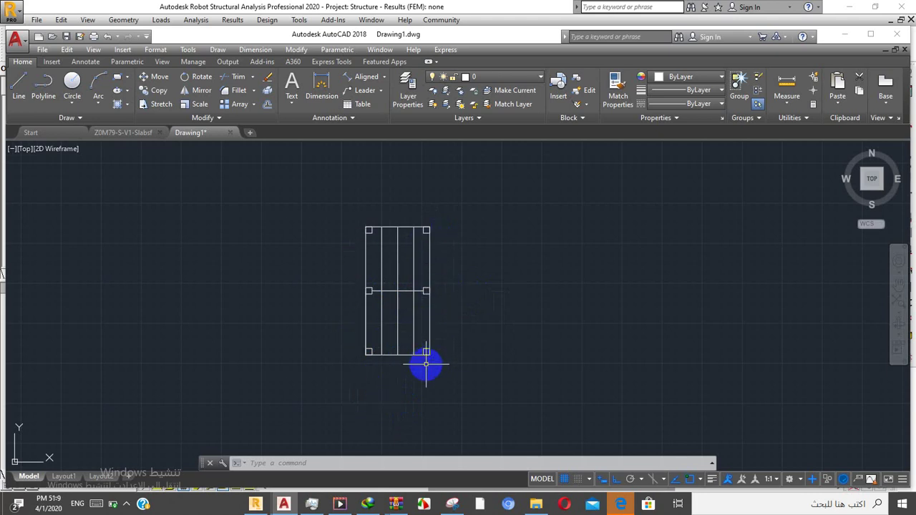
pyautogui.click(842, 37)
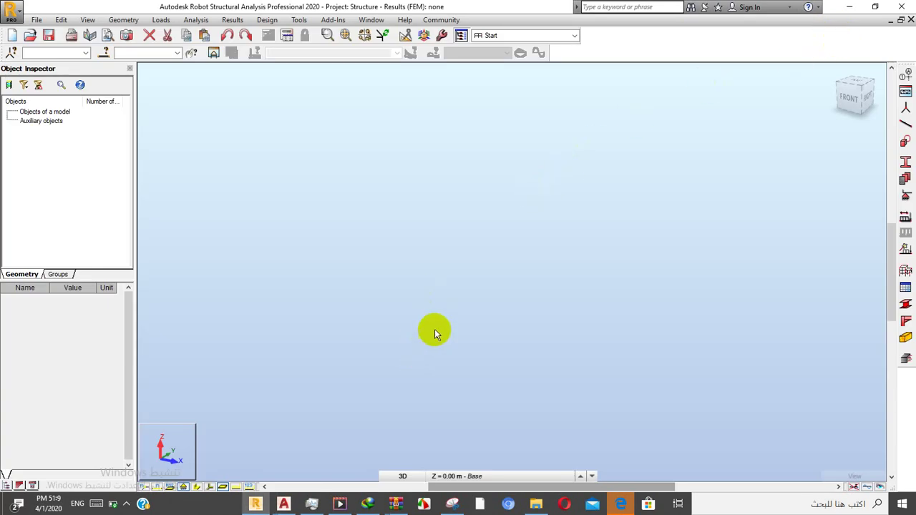
# - Open the structural axis definition, look through the Cylindrical and Arbitrary types including the line type options, and return to Cartesian
pyautogui.click(906, 74)
pyautogui.moveTo(750, 70); pyautogui.dragTo(364, 153)
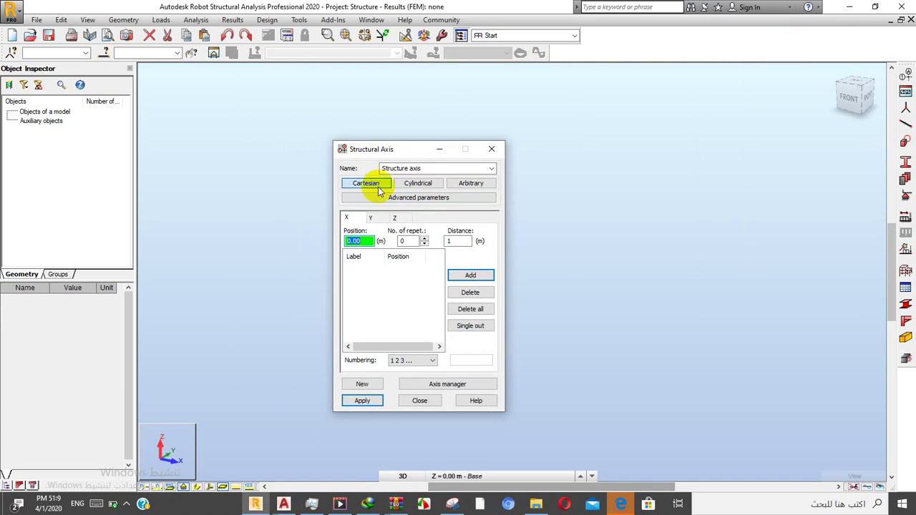
pyautogui.click(425, 184)
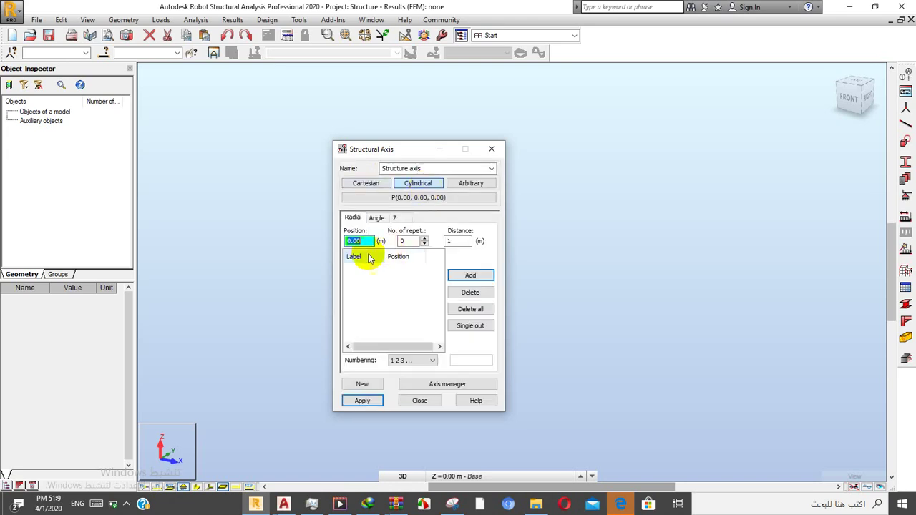
pyautogui.click(378, 188)
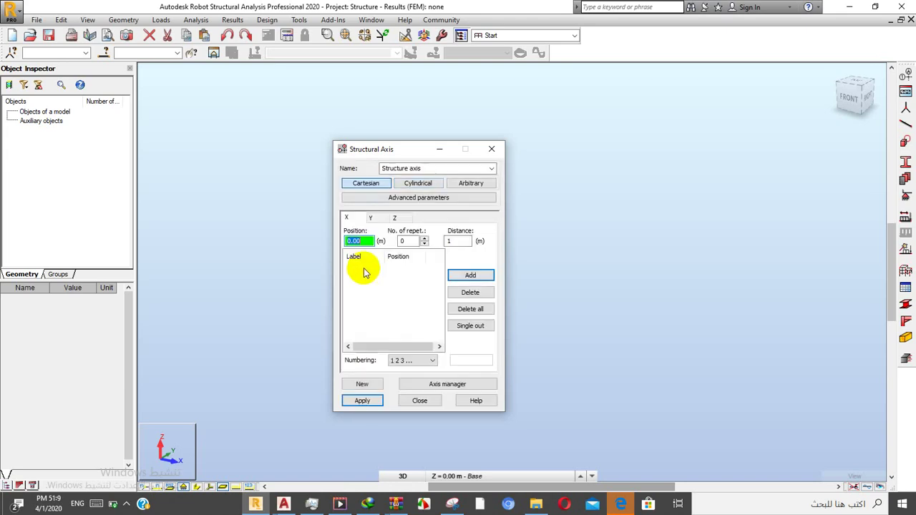
pyautogui.click(471, 186)
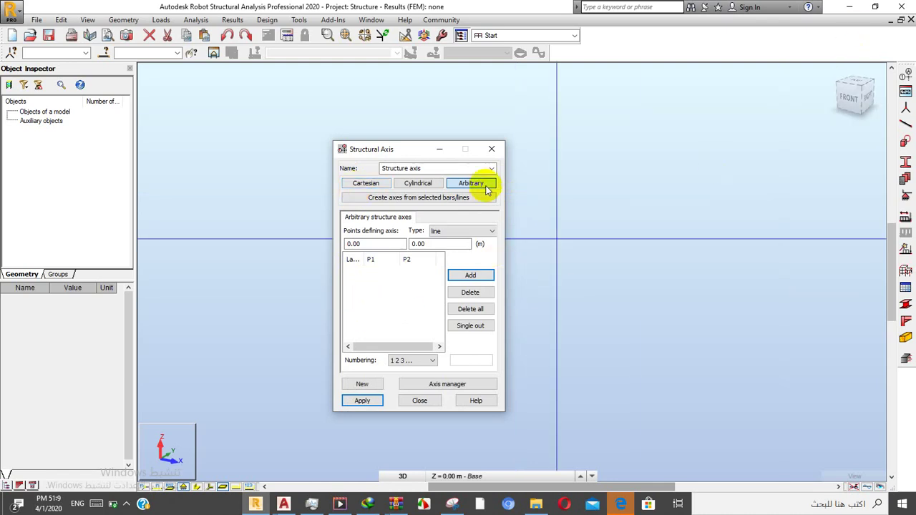
pyautogui.click(436, 230)
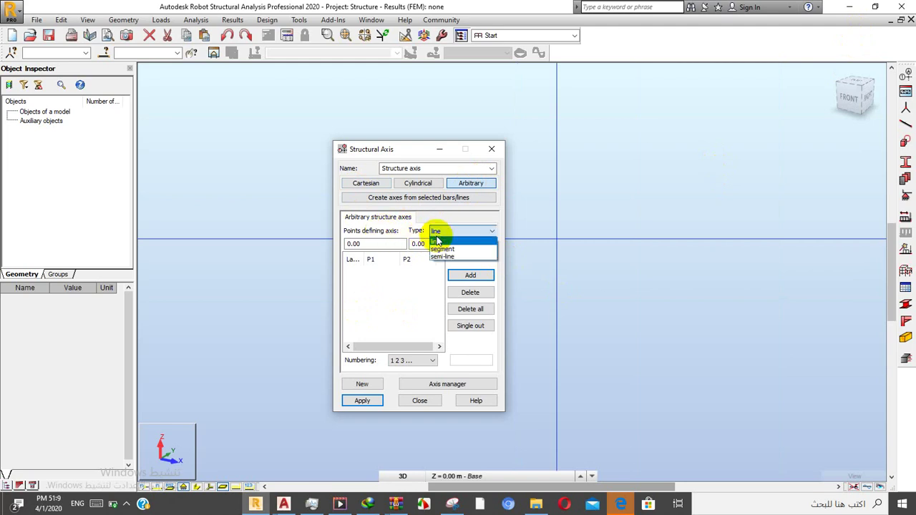
pyautogui.click(439, 241)
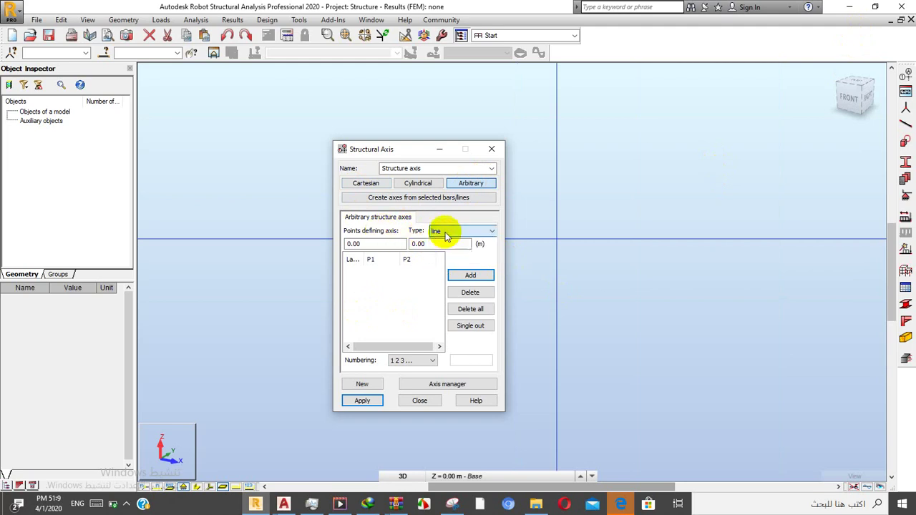
pyautogui.click(370, 185)
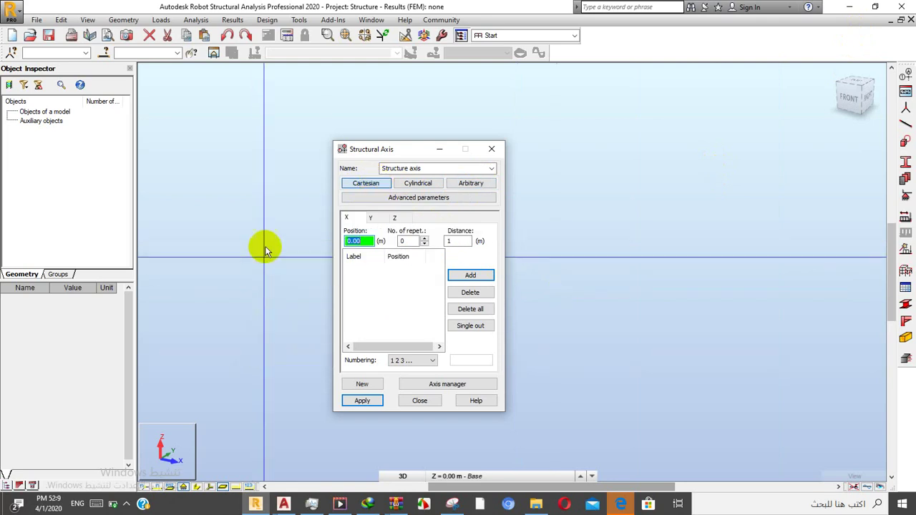
# - Switch to AutoCAD to check the column spacing in Drawing1.dwg, and return to the structural axis definition
pyautogui.moveTo(294, 505)
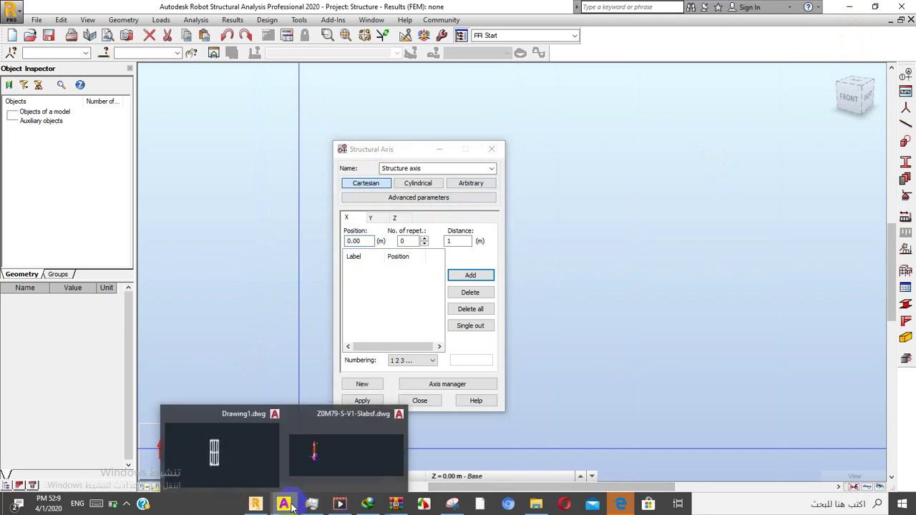
pyautogui.click(255, 465)
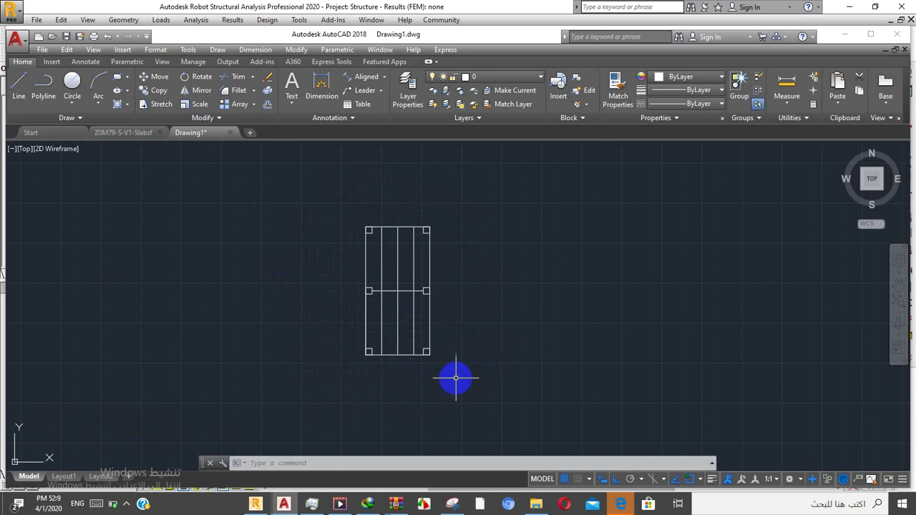
pyautogui.click(845, 36)
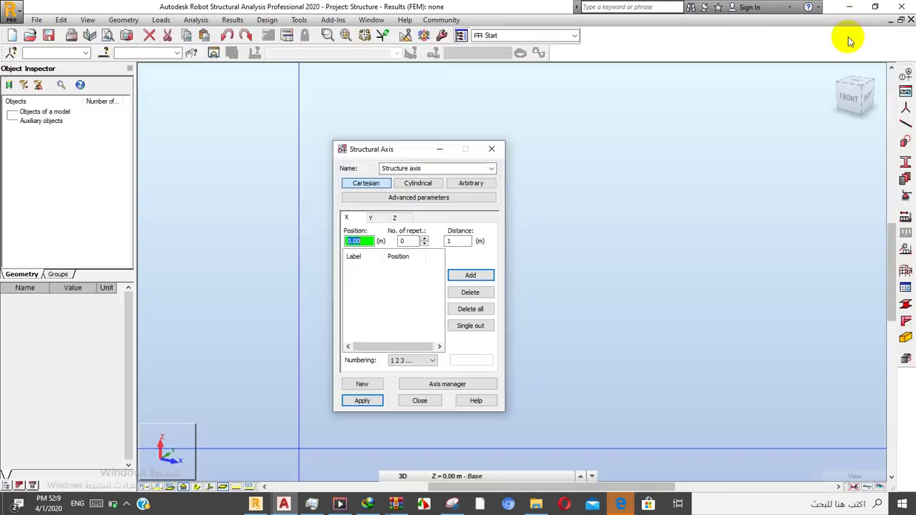
# - Add X axes starting at position 0.00 with 1 repetition at a distance of 4 m
pyautogui.click(355, 241)
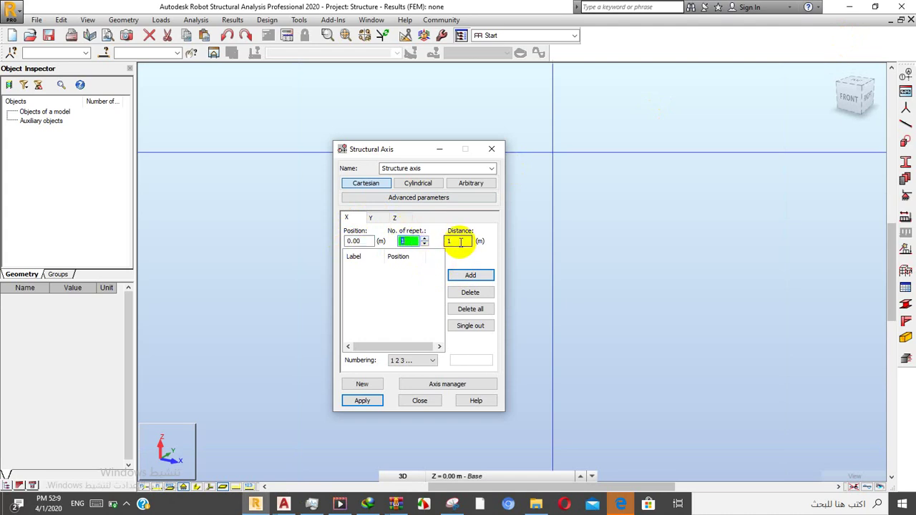
pyautogui.doubleClick(447, 241)
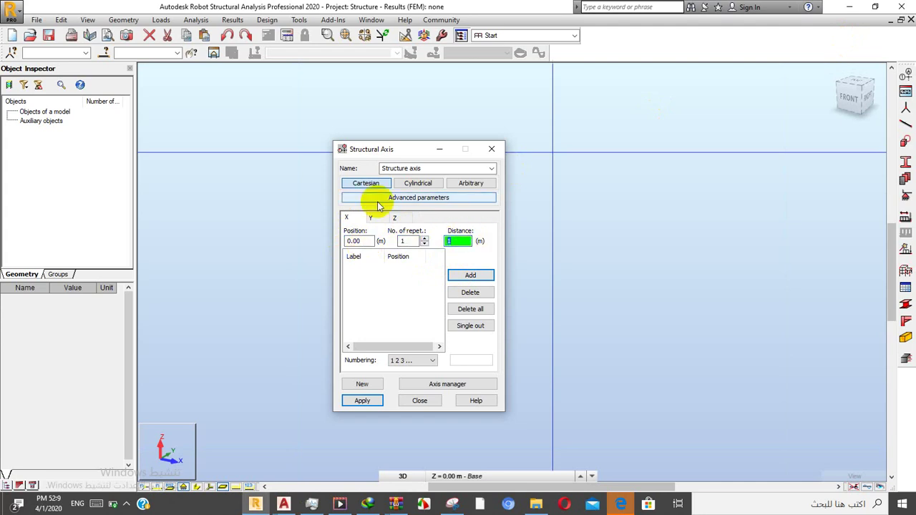
pyautogui.write('4')
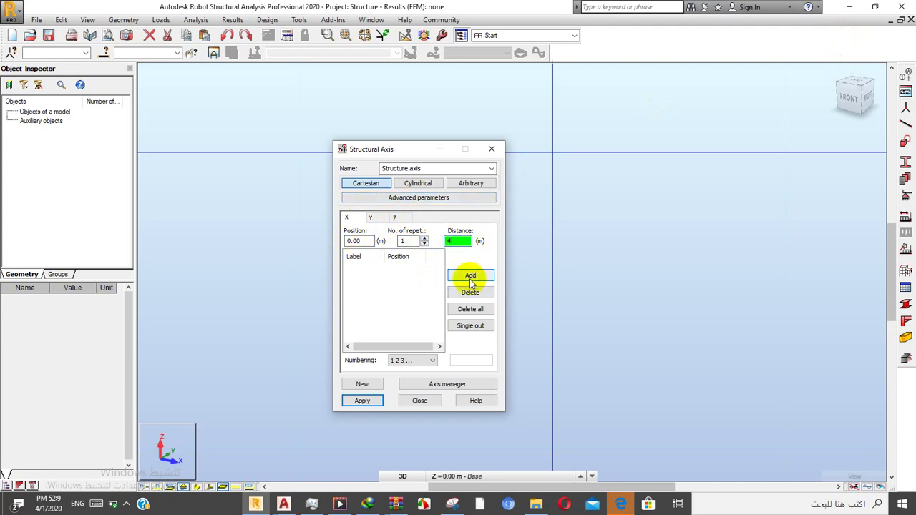
pyautogui.click(470, 276)
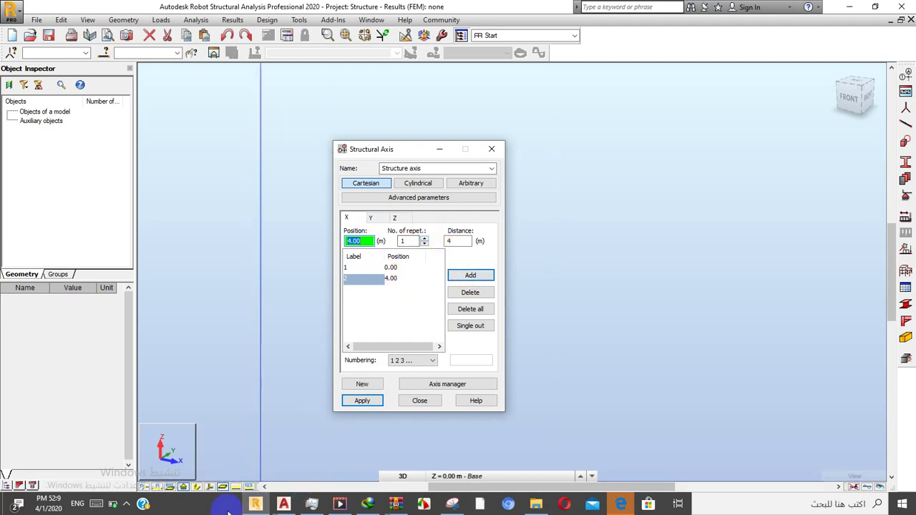
# - Recheck the plan in AutoCAD's Drawing1.dwg and set the numbering of the X axes to A B C
pyautogui.click(284, 504)
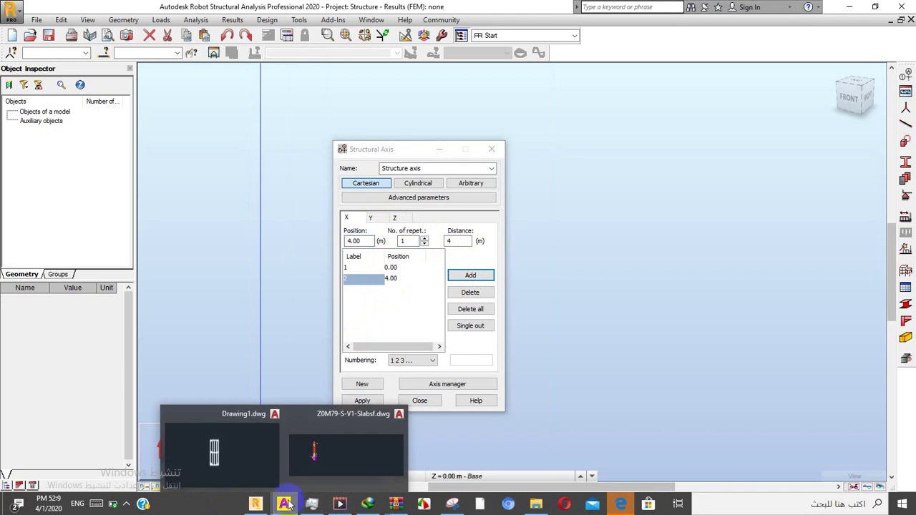
pyautogui.click(203, 452)
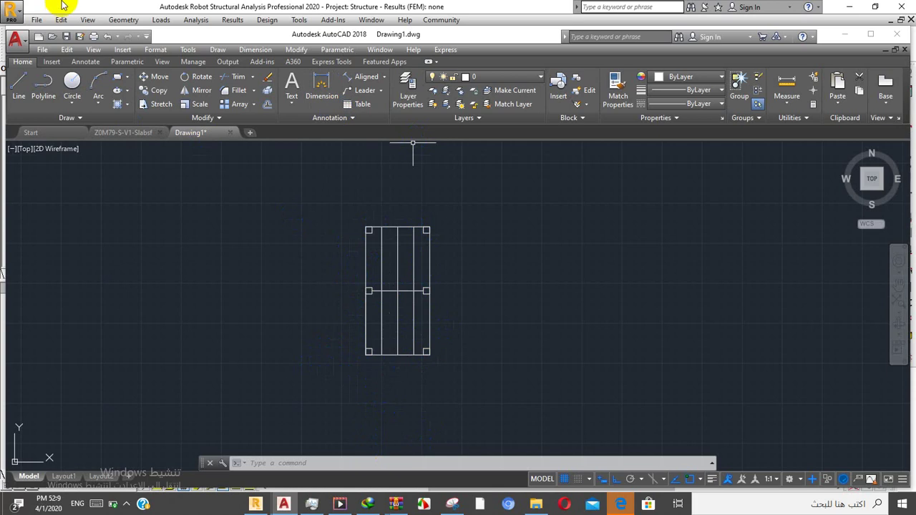
pyautogui.click(847, 35)
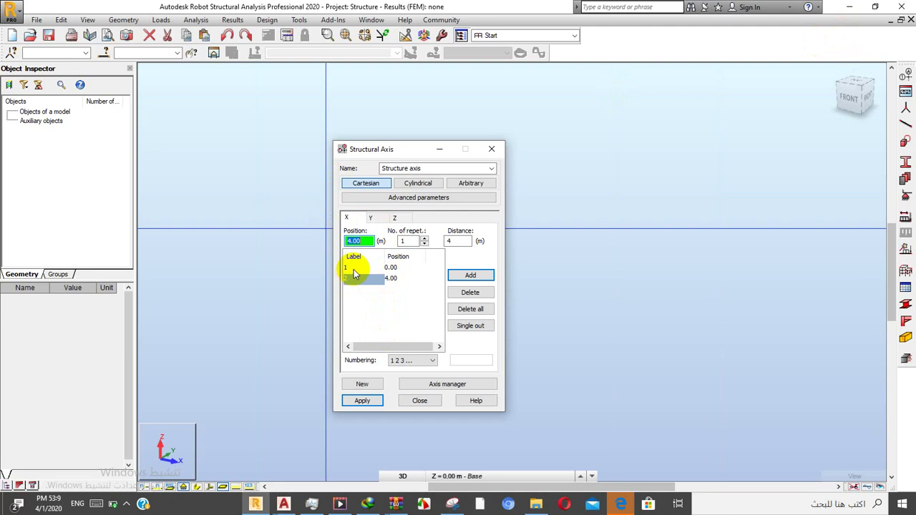
pyautogui.click(408, 377)
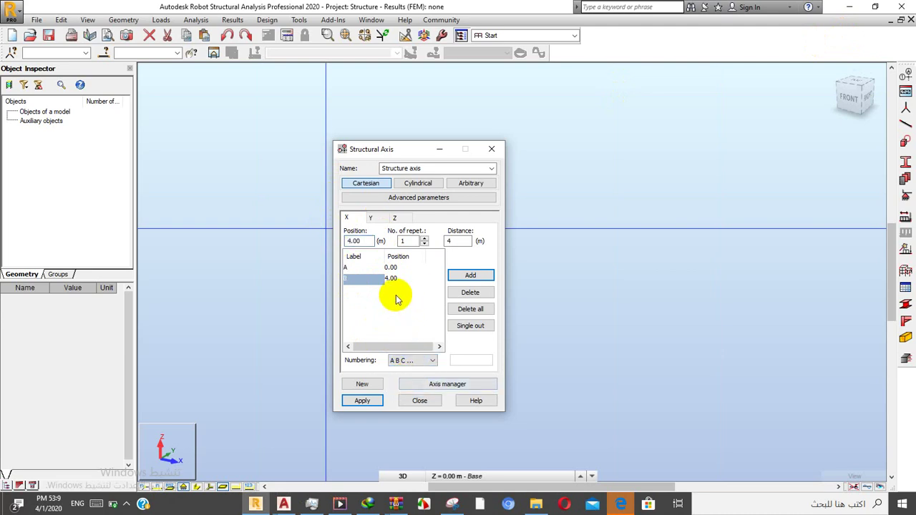
# - Add Y axes starting at position 0.0 with 2 repetitions at a distance of 4 m
pyautogui.click(370, 217)
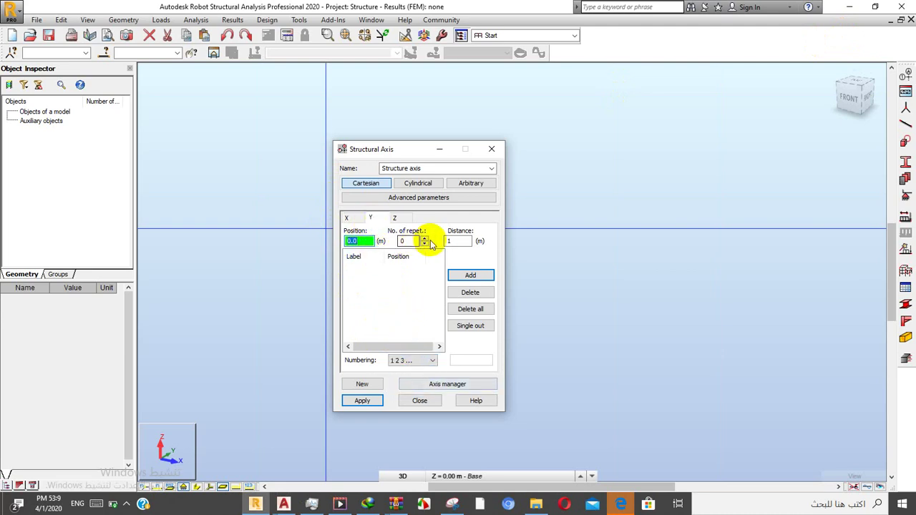
pyautogui.doubleClick(369, 241)
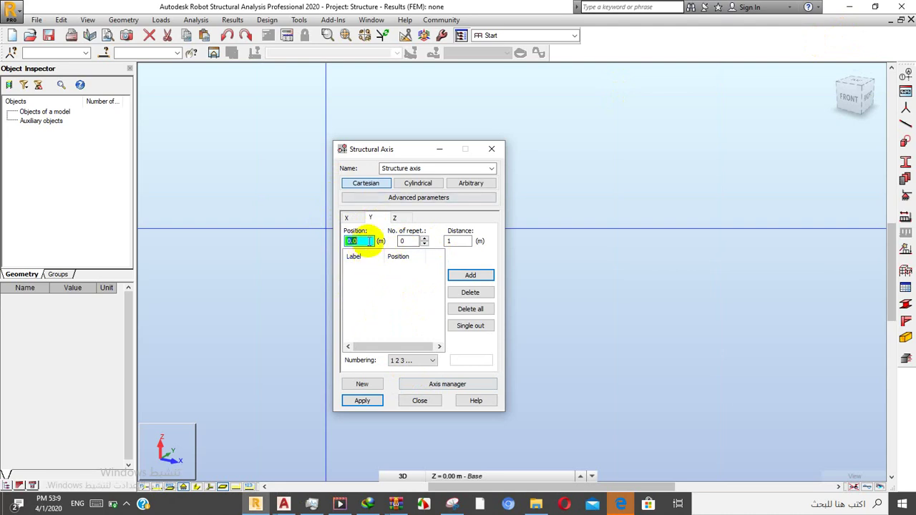
pyautogui.click(424, 239)
pyautogui.doubleClick(461, 241)
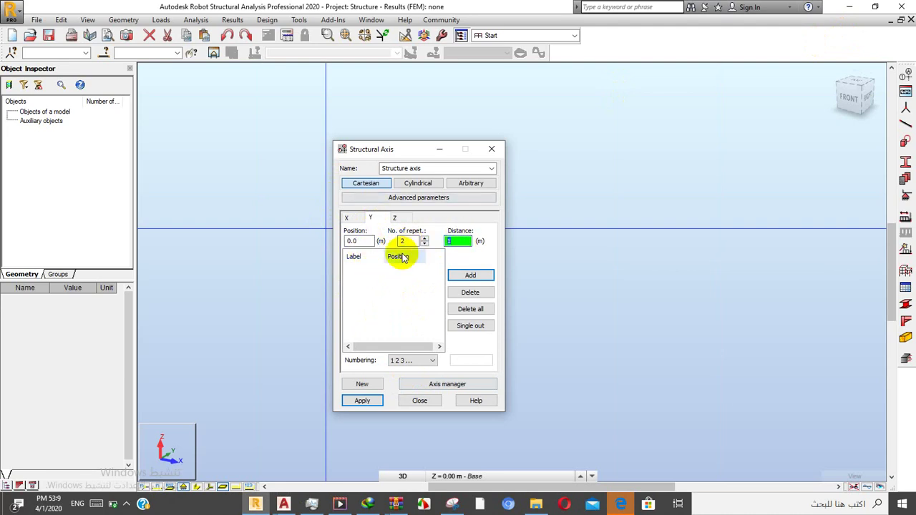
pyautogui.write('4')
pyautogui.click(483, 277)
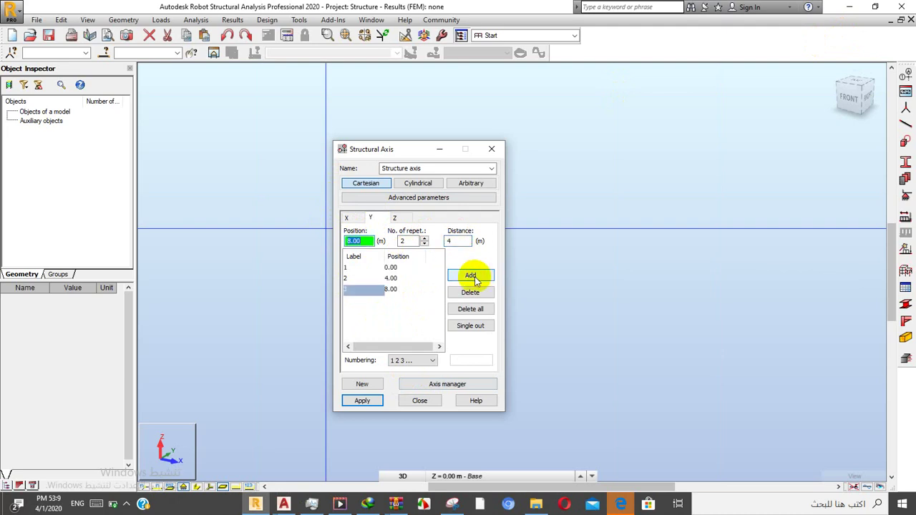
# - Add Z axes starting at position 0.00 with 1 repetition at a distance of 4 m
pyautogui.click(394, 219)
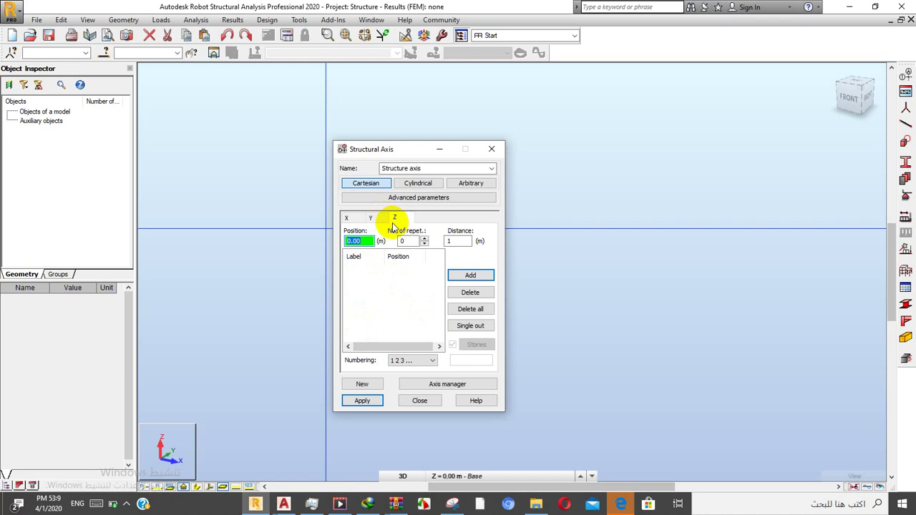
pyautogui.click(465, 242)
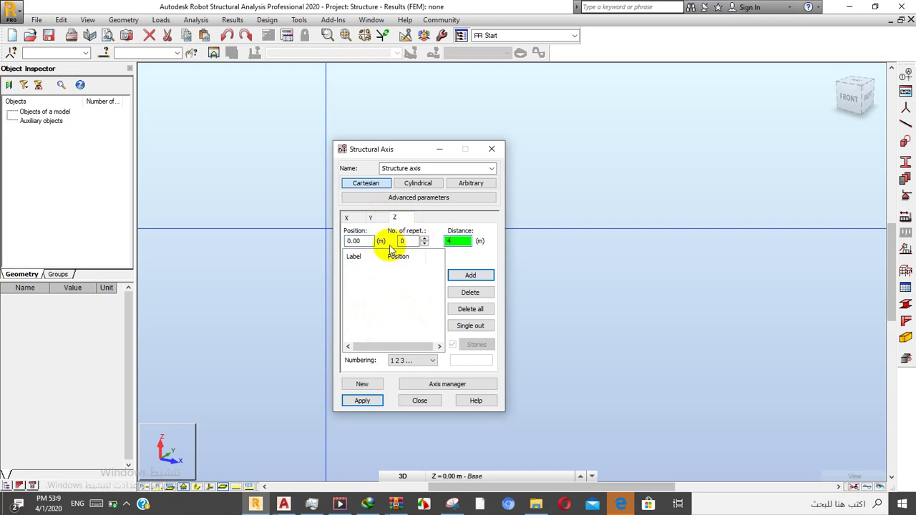
pyautogui.click(410, 241)
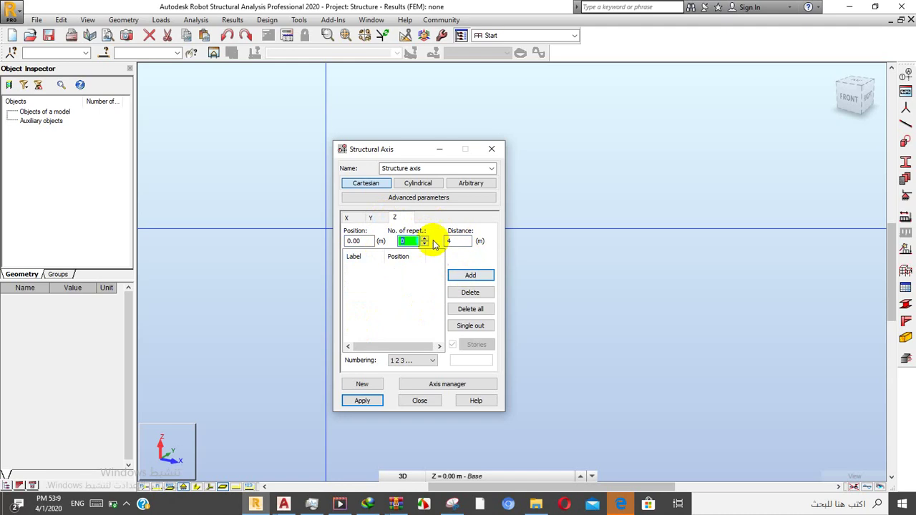
pyautogui.write('1')
pyautogui.click(469, 275)
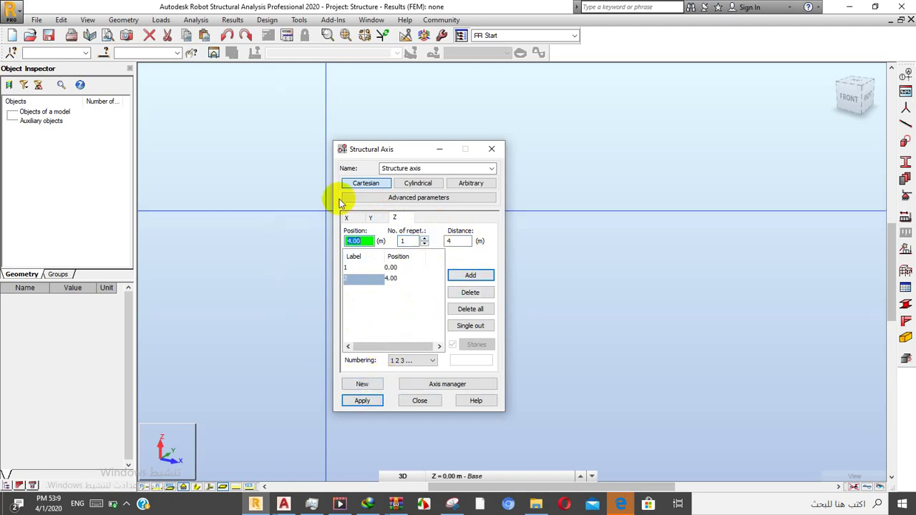
# - Look into the manager of structural axes and apply the Cartesian axis grid to the model
pyautogui.click(430, 386)
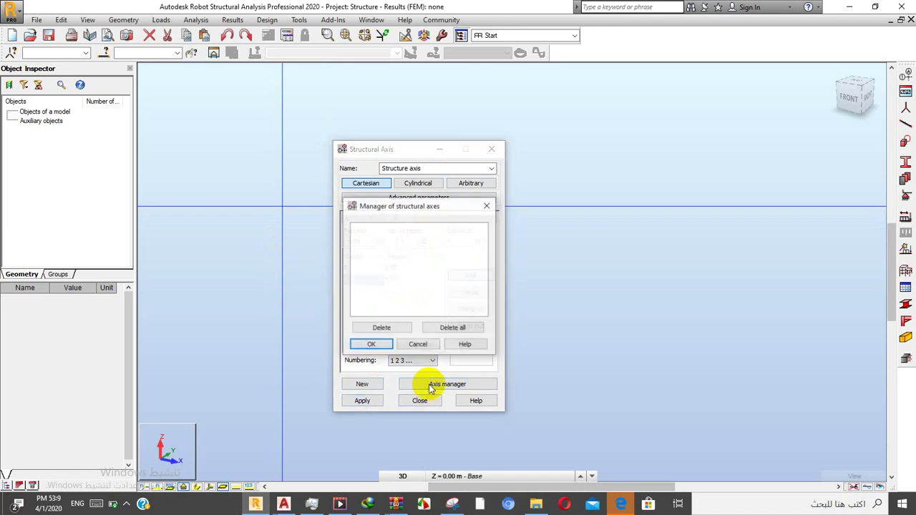
pyautogui.click(486, 206)
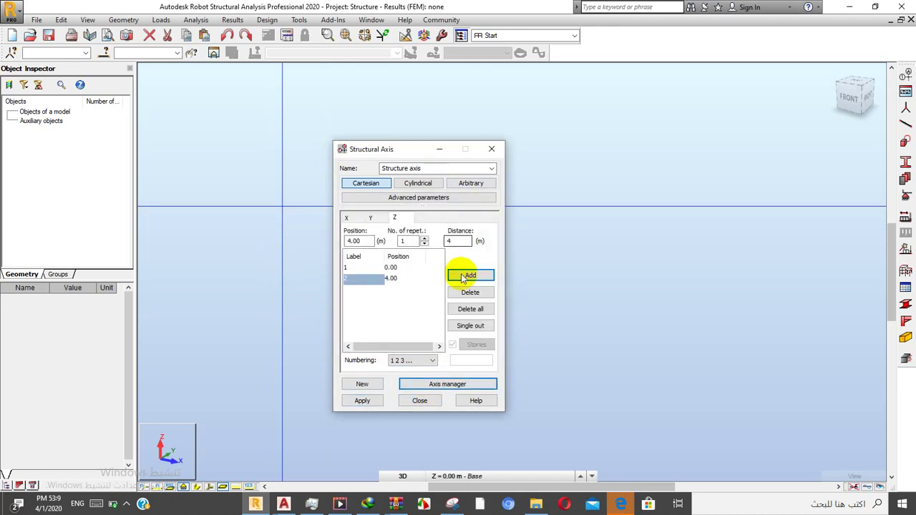
pyautogui.click(365, 402)
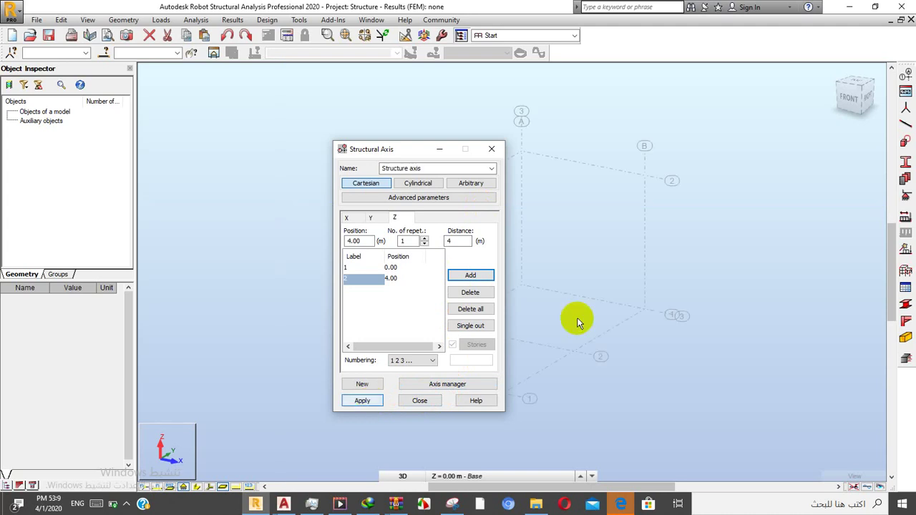
# - Hide the Structure axis grid through the manager of structural axes
pyautogui.moveTo(581, 314); pyautogui.dragTo(683, 340, button='middle')
pyautogui.click(446, 387)
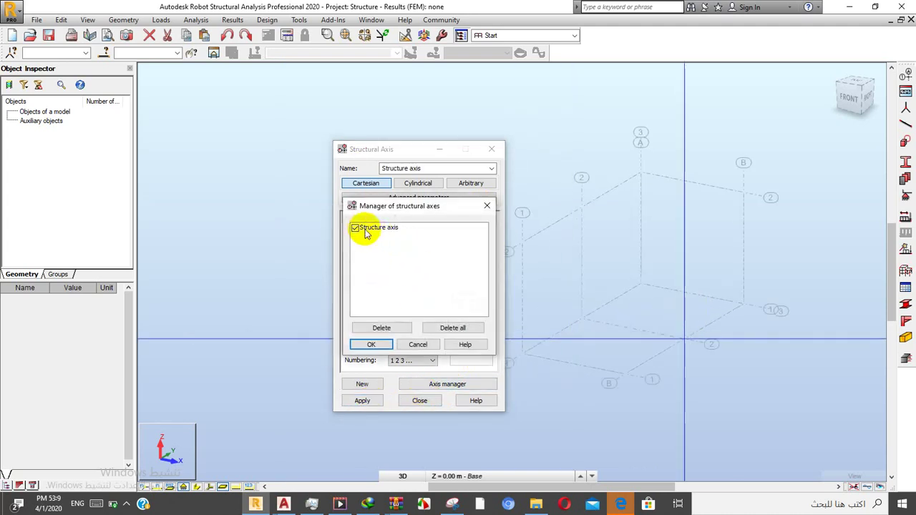
pyautogui.moveTo(372, 207); pyautogui.dragTo(530, 221)
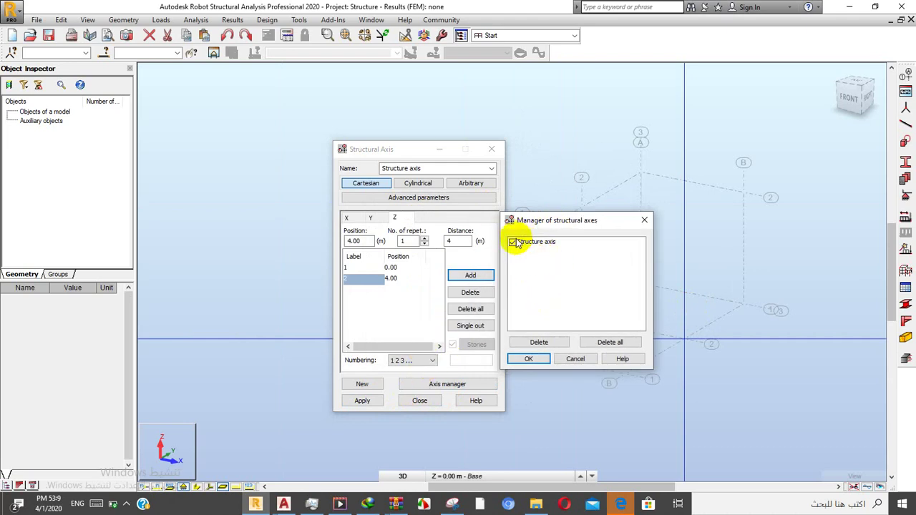
pyautogui.moveTo(521, 223); pyautogui.dragTo(333, 215)
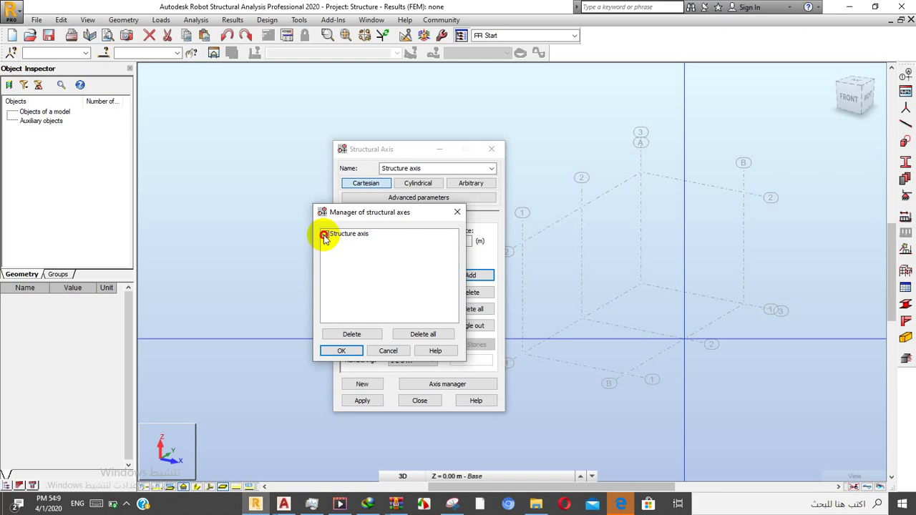
pyautogui.click(324, 236)
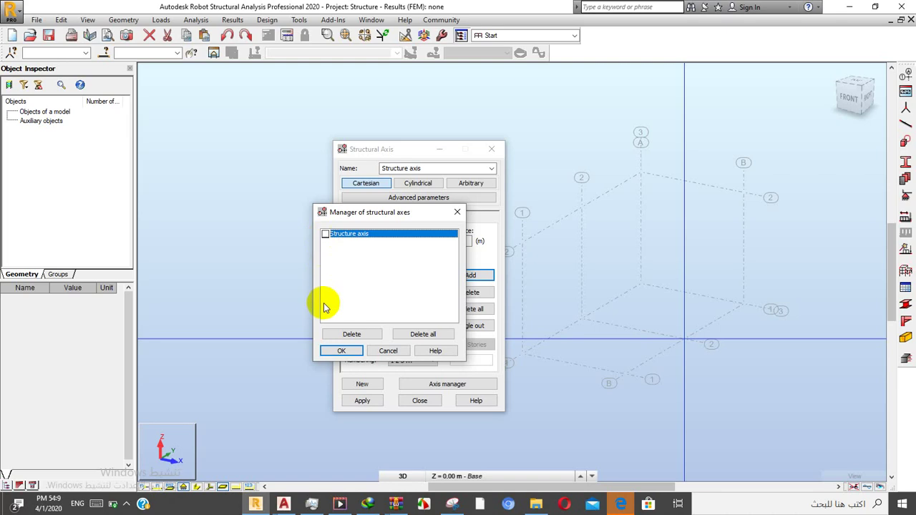
pyautogui.click(352, 355)
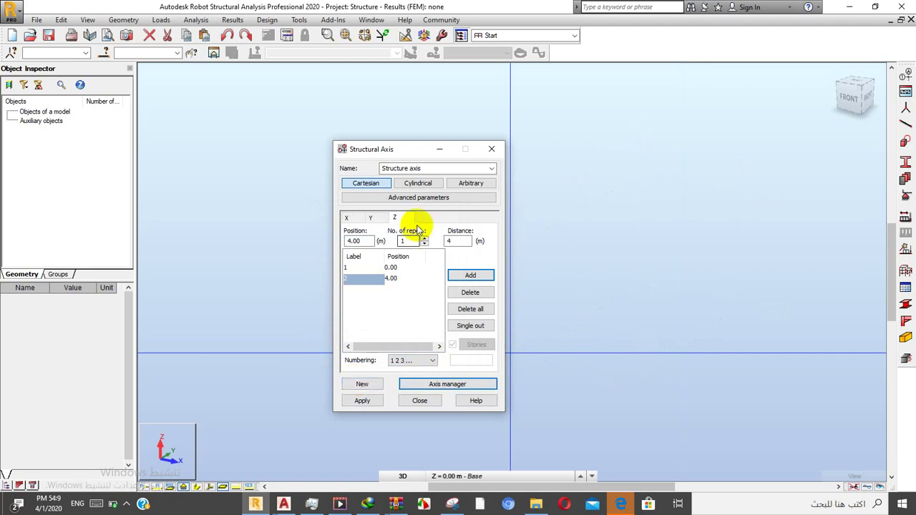
# - Start a new Cartesian structural axis definition named r
pyautogui.moveTo(437, 169); pyautogui.dragTo(351, 163)
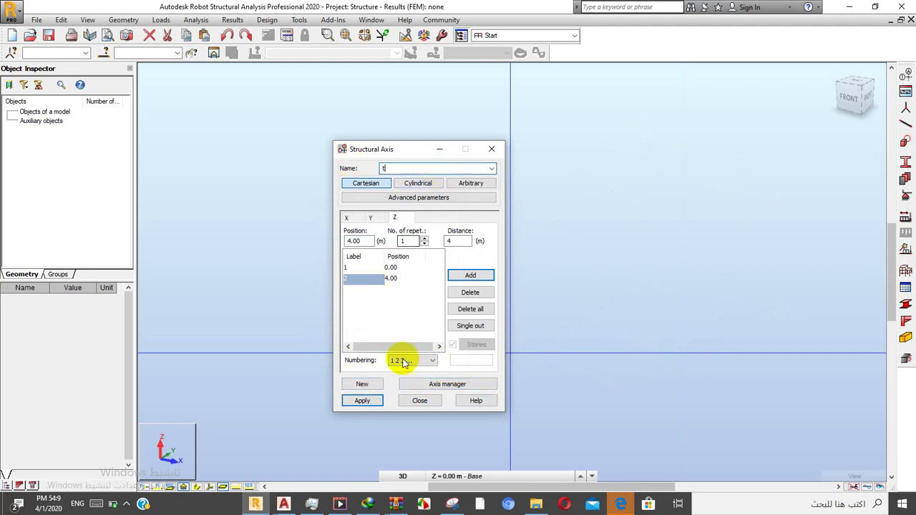
pyautogui.click(371, 385)
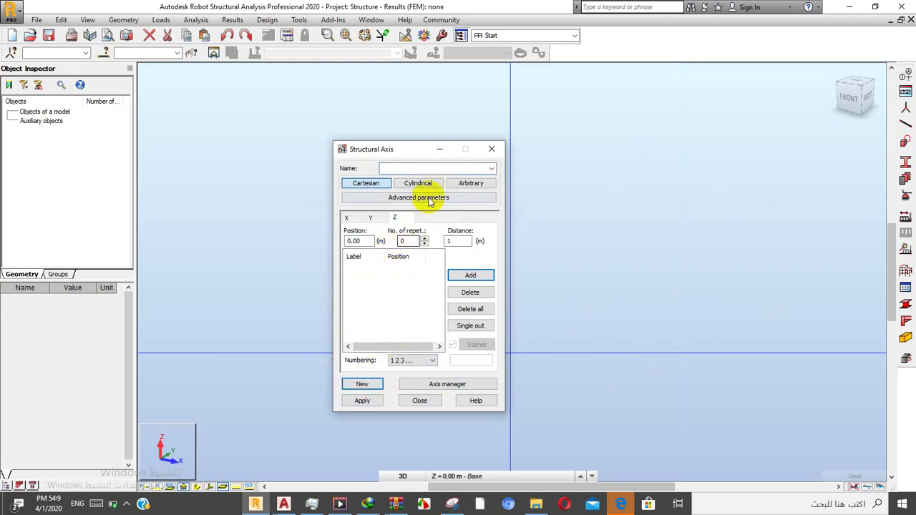
pyautogui.click(439, 384)
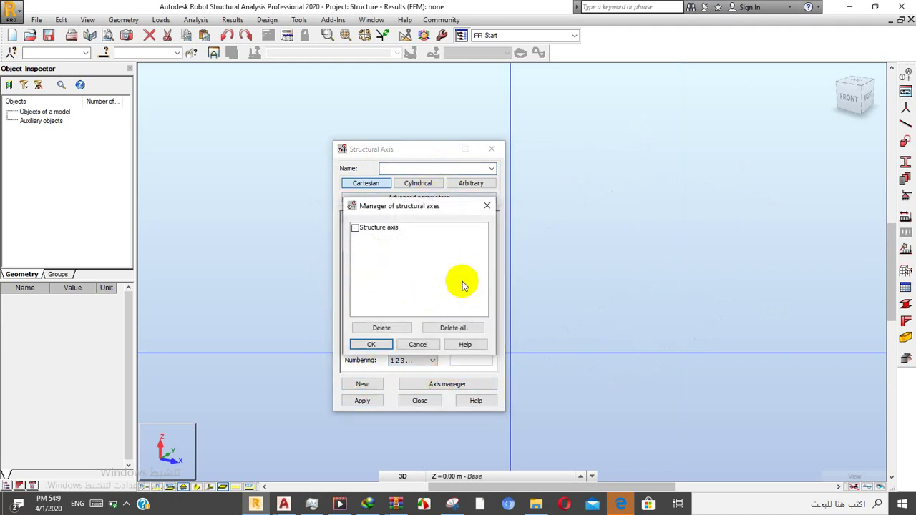
pyautogui.click(486, 206)
pyautogui.click(440, 168)
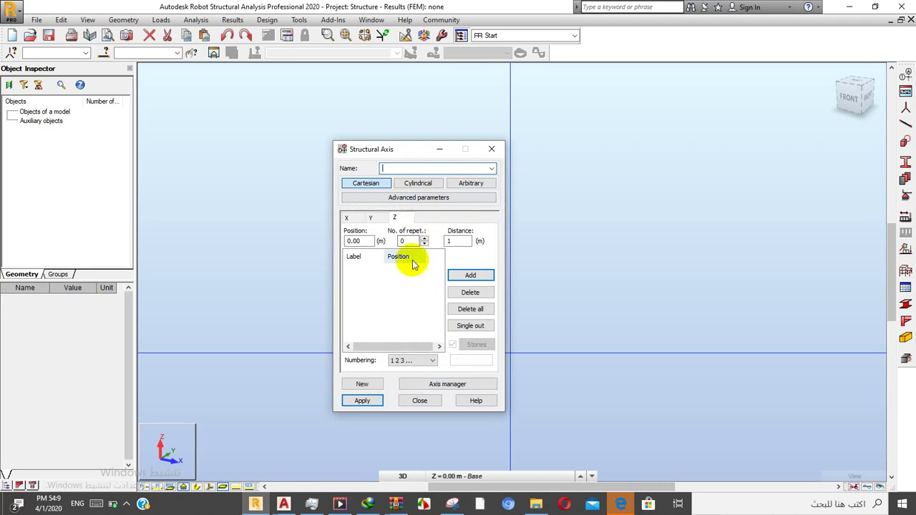
# - Add Z axes to definition r from position 0.00 with 1 repetition at a distance of 5 m
pyautogui.doubleClick(444, 242)
pyautogui.write('5')
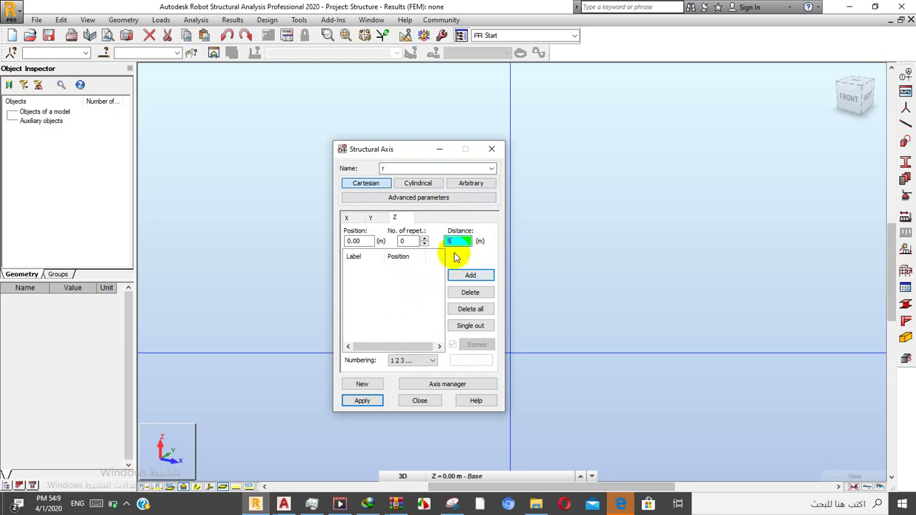
pyautogui.click(425, 238)
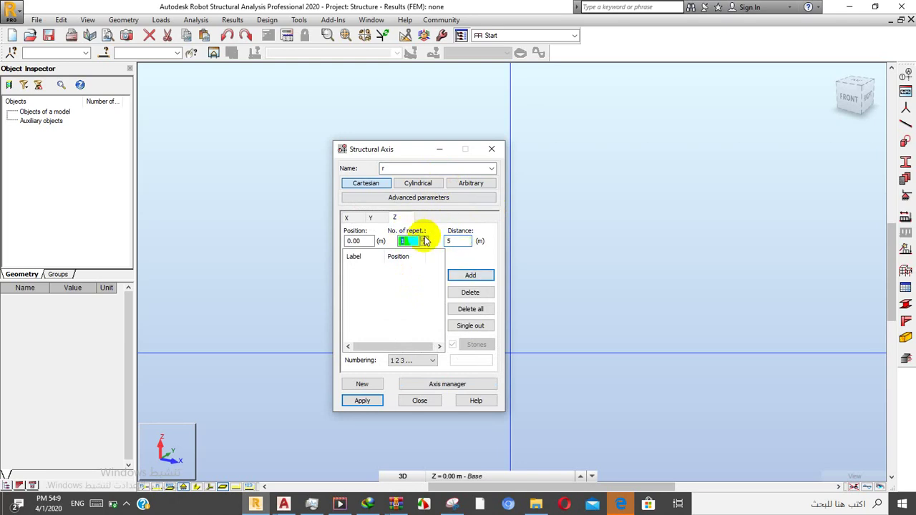
pyautogui.click(462, 275)
# - Add Y axes to definition r from position 0.00 with 2 repetitions at a distance of 6 m
pyautogui.click(383, 217)
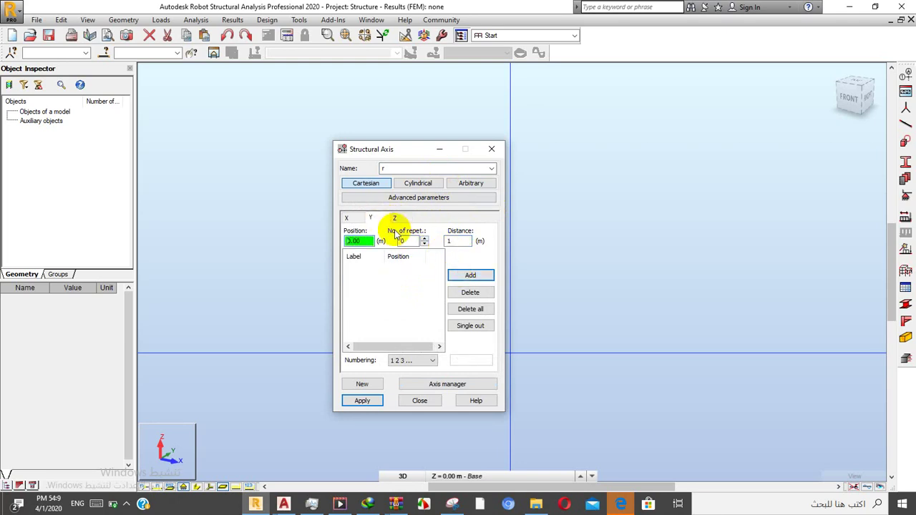
pyautogui.doubleClick(461, 241)
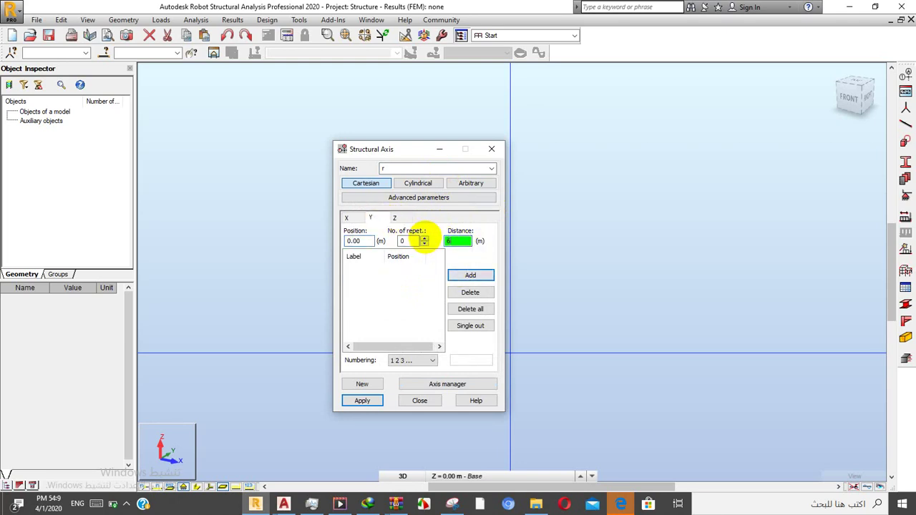
pyautogui.click(424, 237)
pyautogui.click(424, 237)
pyautogui.click(457, 281)
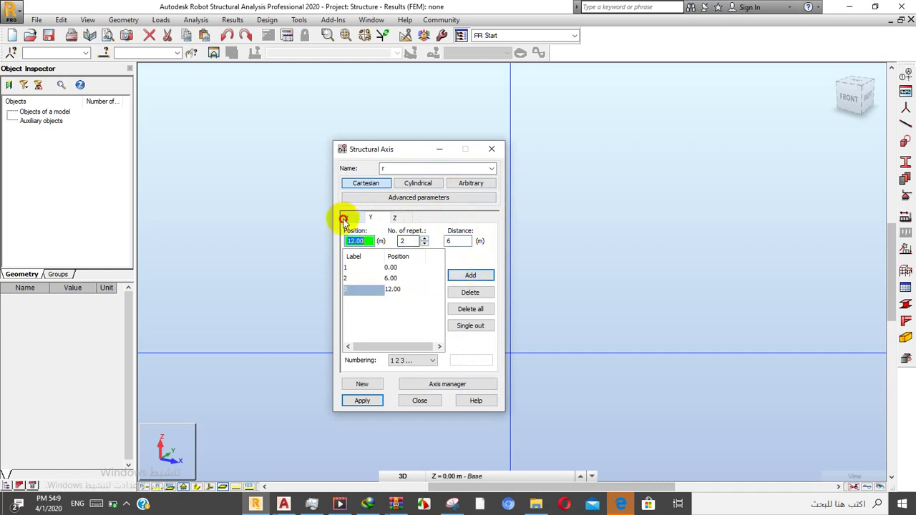
# - Add X axes from position 0.00 with 3 repetitions at a distance of 4 m and apply grid r to the model
pyautogui.click(346, 218)
pyautogui.doubleClick(458, 242)
pyautogui.write('4')
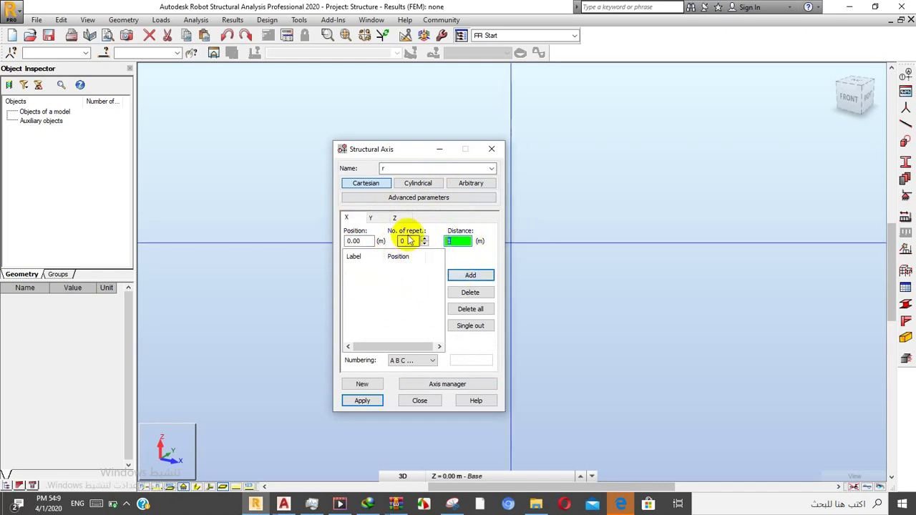
pyautogui.doubleClick(407, 241)
pyautogui.write('3')
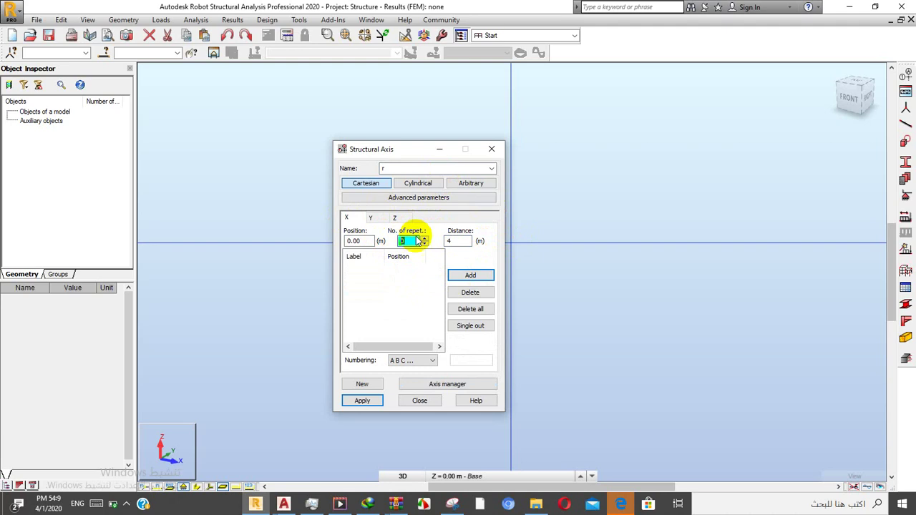
pyautogui.click(485, 280)
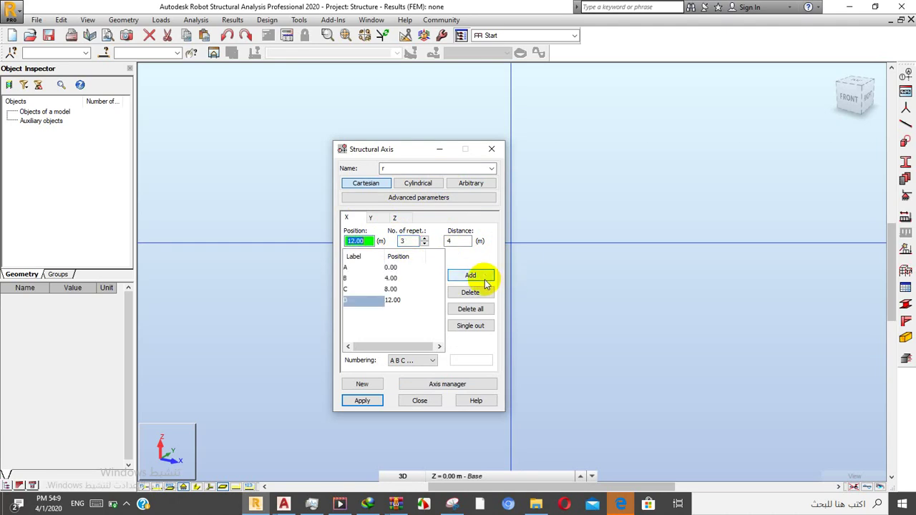
pyautogui.click(360, 403)
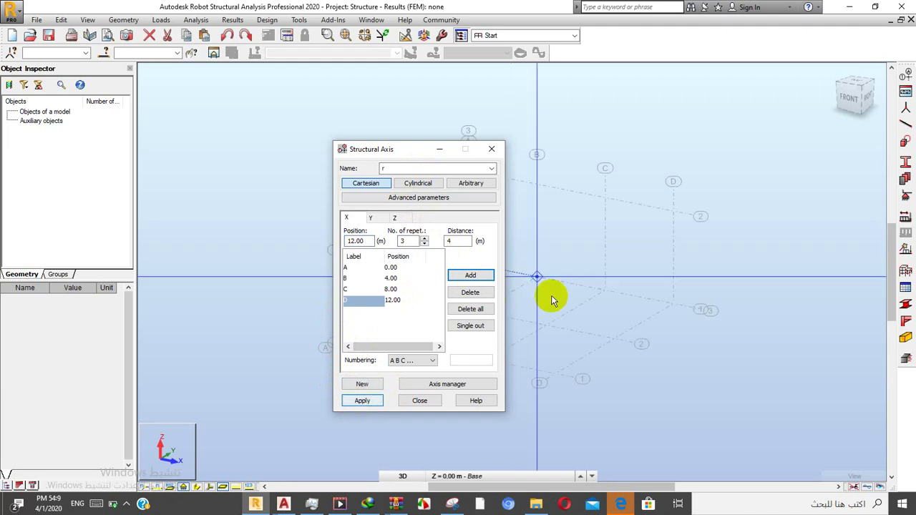
# - Hide grid r and show the Structure axis grid through the manager of structural axes
pyautogui.click(419, 381)
pyautogui.click(355, 238)
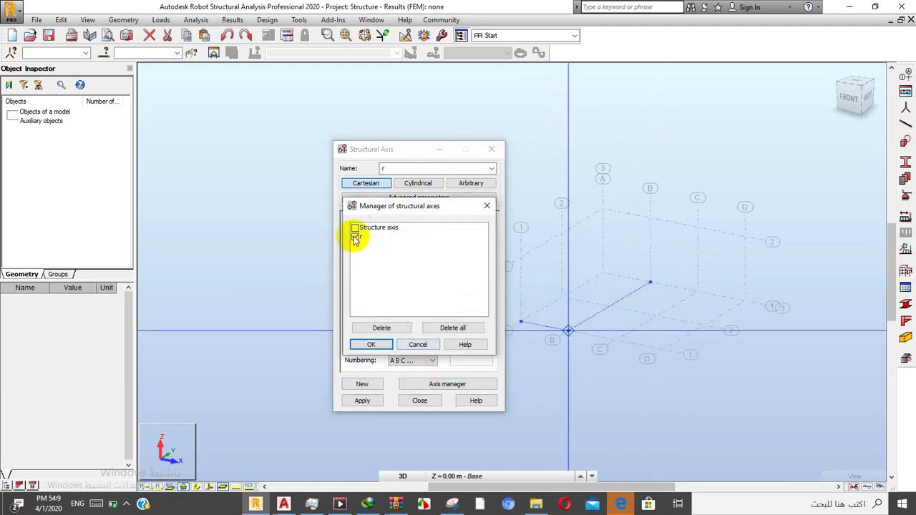
pyautogui.click(355, 238)
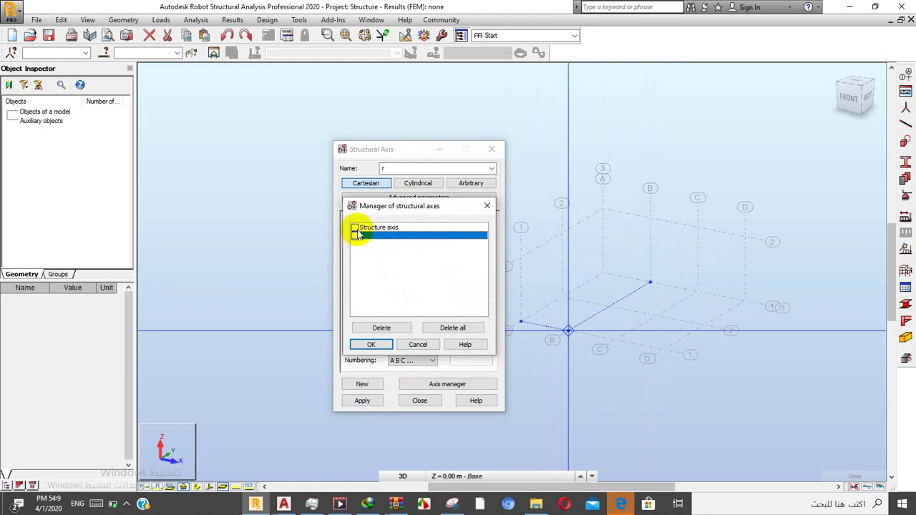
pyautogui.click(355, 227)
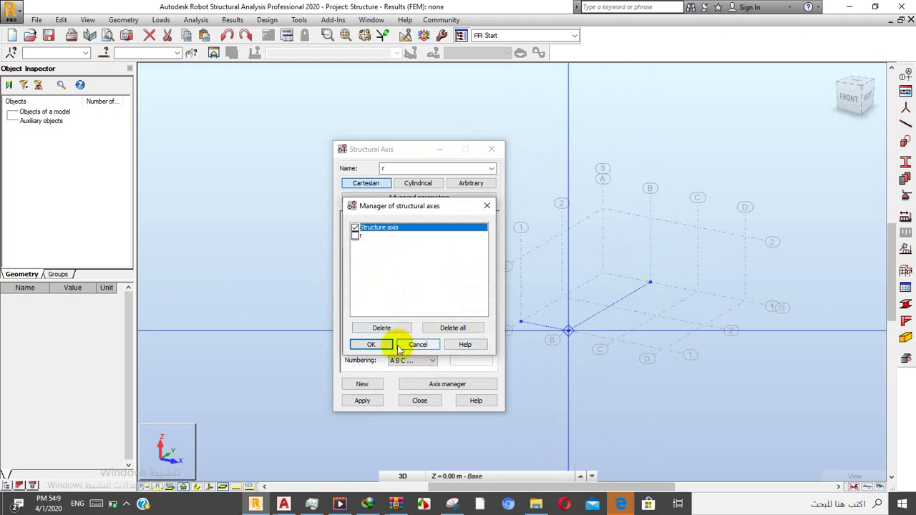
pyautogui.click(374, 344)
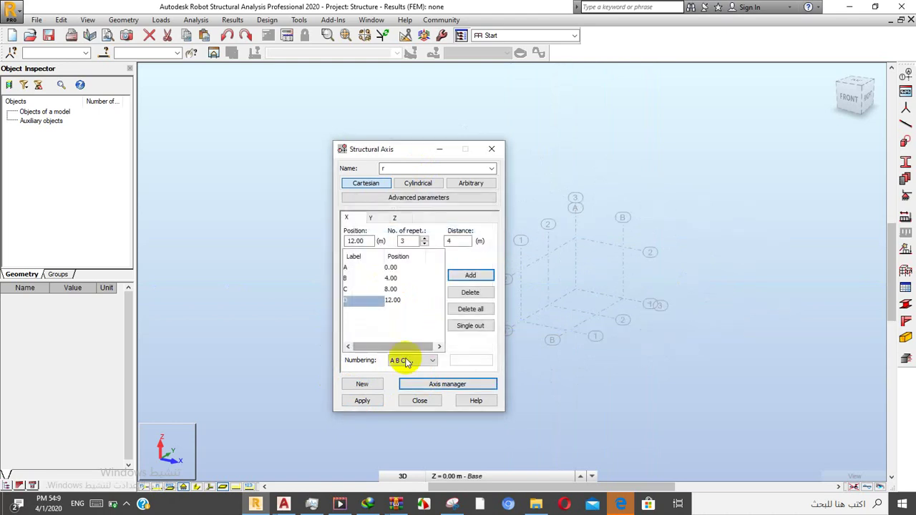
# - Hide the Structure axis grid and delete grid r in the manager of structural axes
pyautogui.click(414, 385)
pyautogui.click(358, 238)
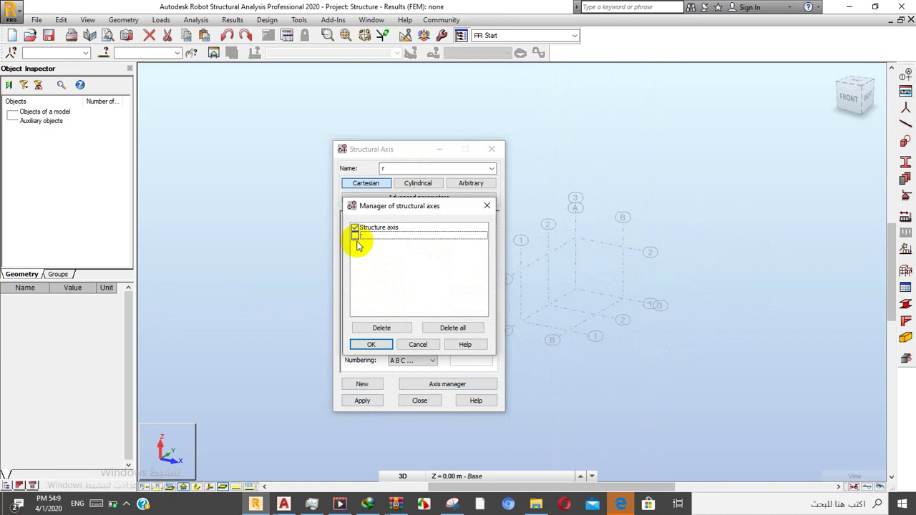
pyautogui.click(354, 228)
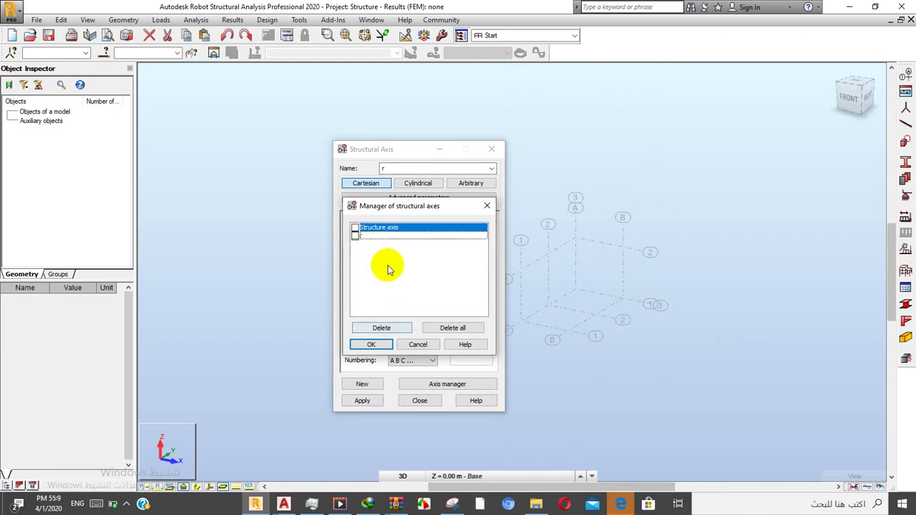
pyautogui.click(354, 237)
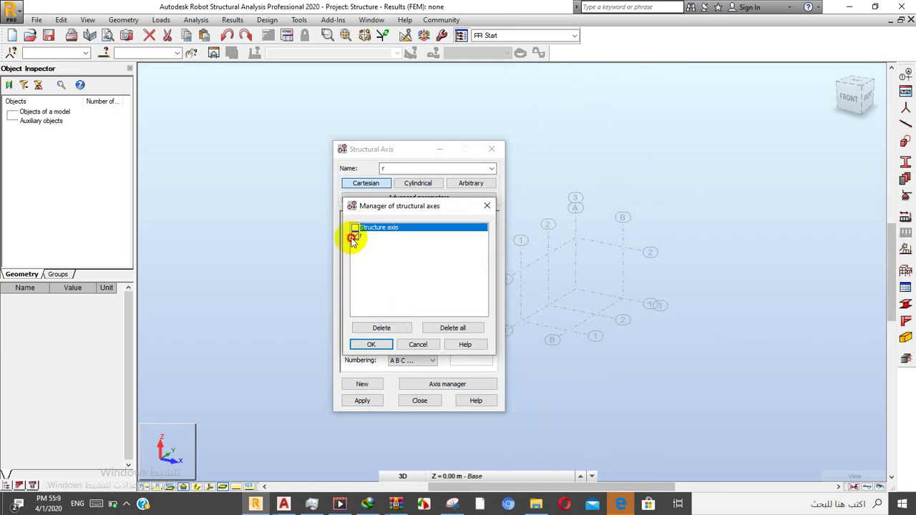
pyautogui.click(381, 328)
pyautogui.click(373, 345)
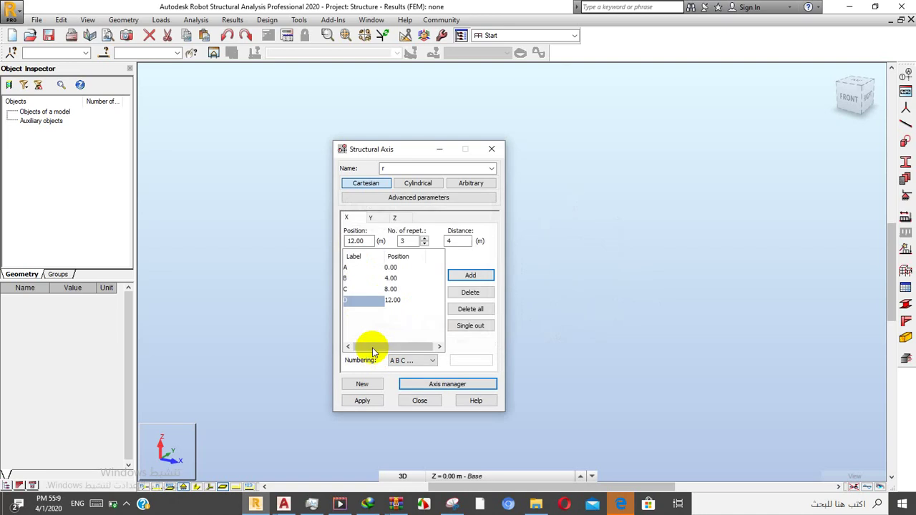
# - Show the Structure axis grid again through the manager of structural axes
pyautogui.click(447, 384)
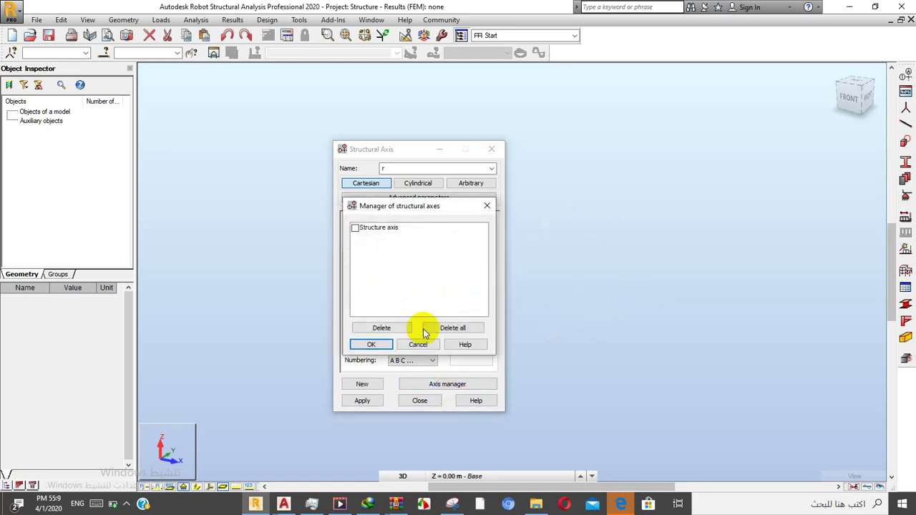
pyautogui.click(377, 229)
pyautogui.click(355, 228)
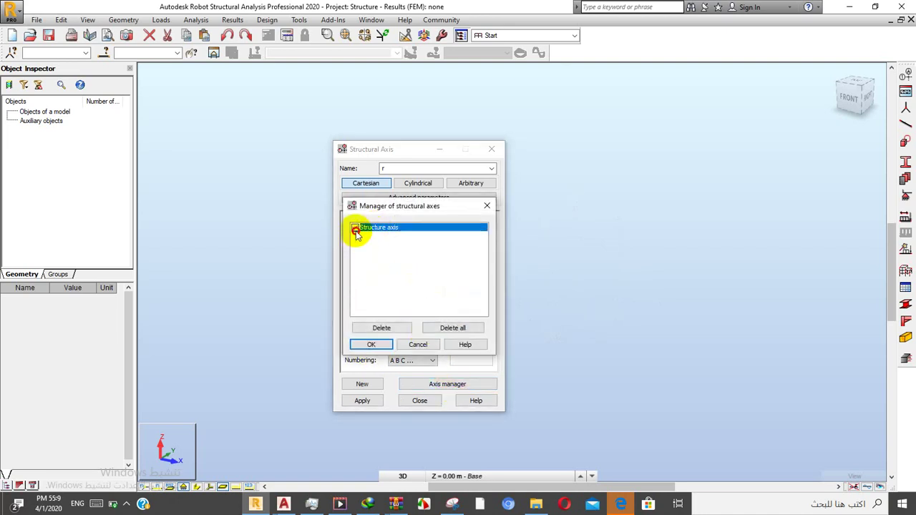
pyautogui.click(373, 345)
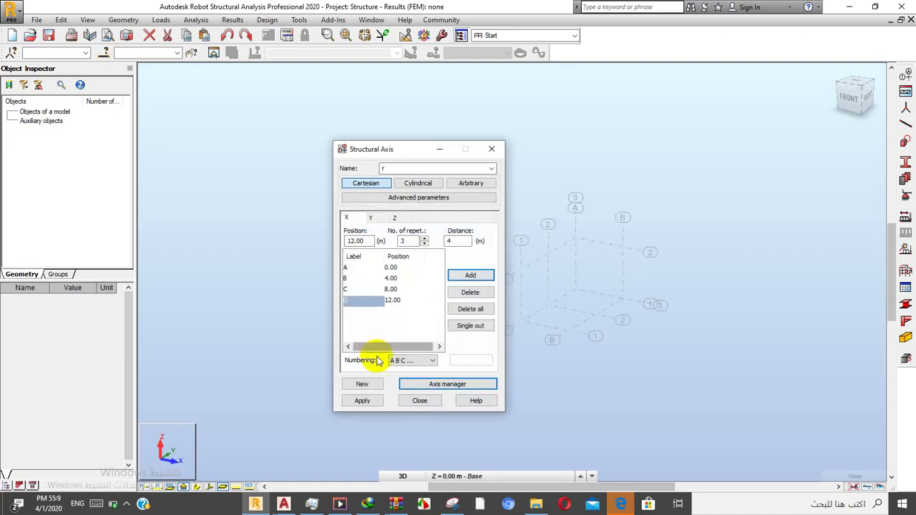
# - Apply grid r to the model once more and close the structural axis definition
pyautogui.click(363, 401)
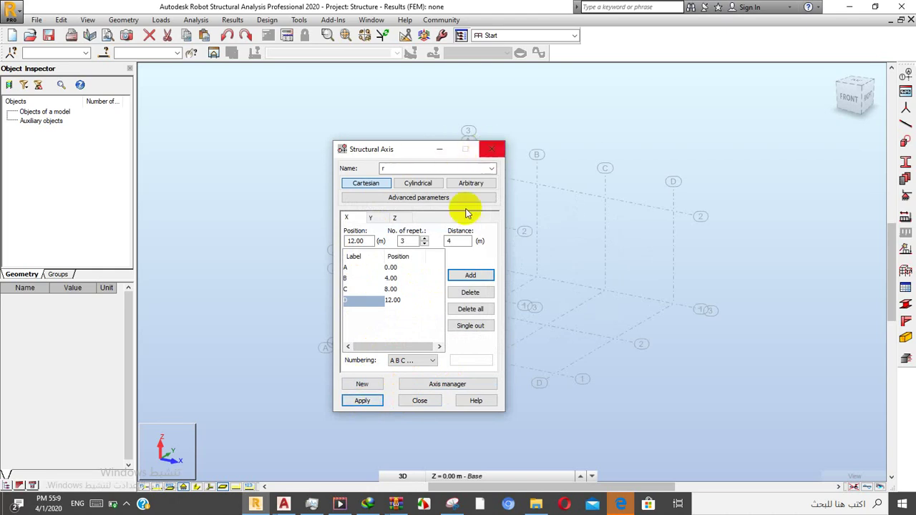
pyautogui.press('Return')
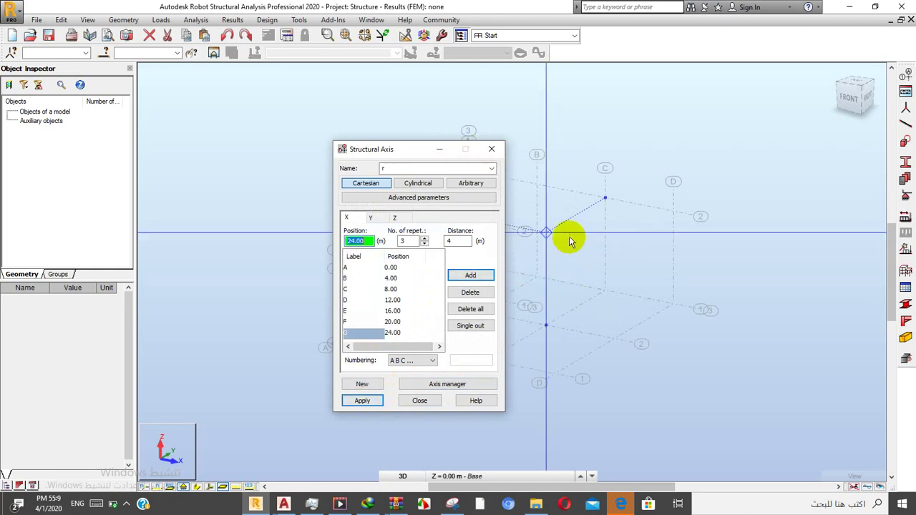
pyautogui.click(491, 149)
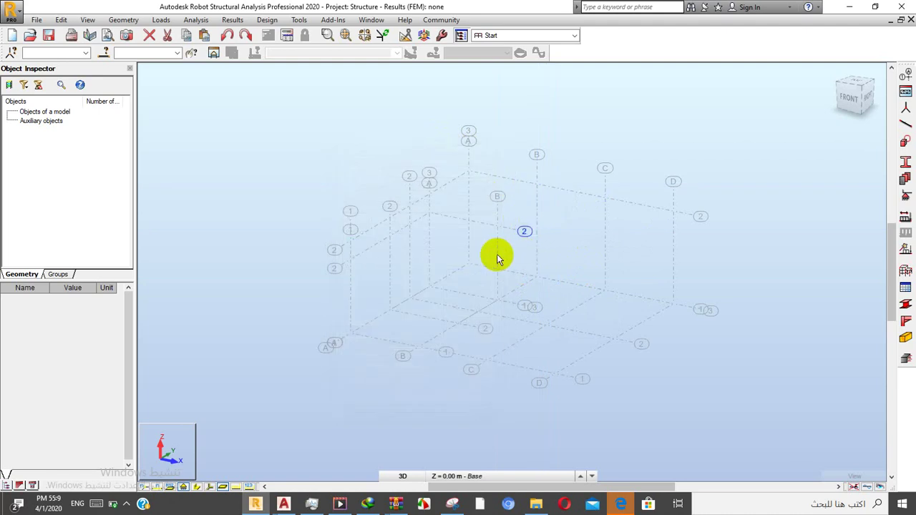
# - Reopen the structural axis definition to review the Structure axis grid, and close it again
pyautogui.click(904, 78)
pyautogui.moveTo(408, 156); pyautogui.dragTo(584, 184)
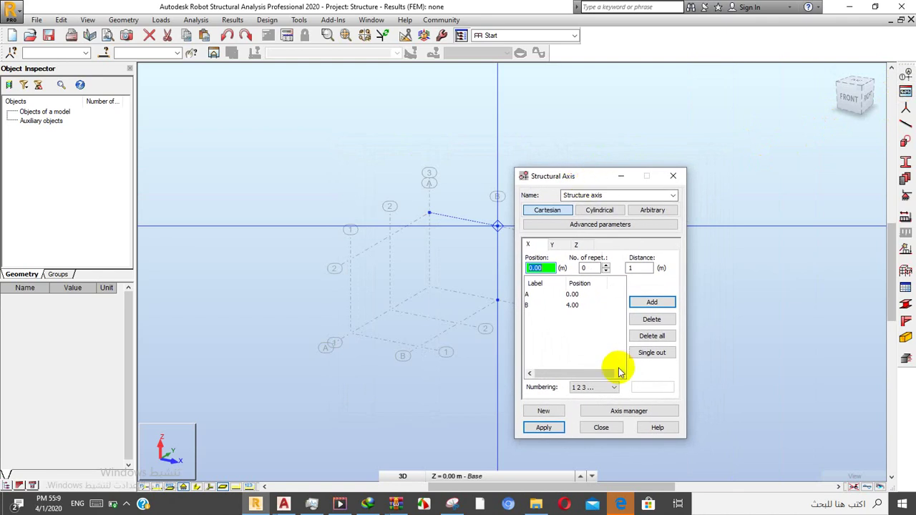
pyautogui.click(672, 176)
# - Switch the model view of the axis grid from 3D to the XZ plane
pyautogui.scroll(2, 429, 312)
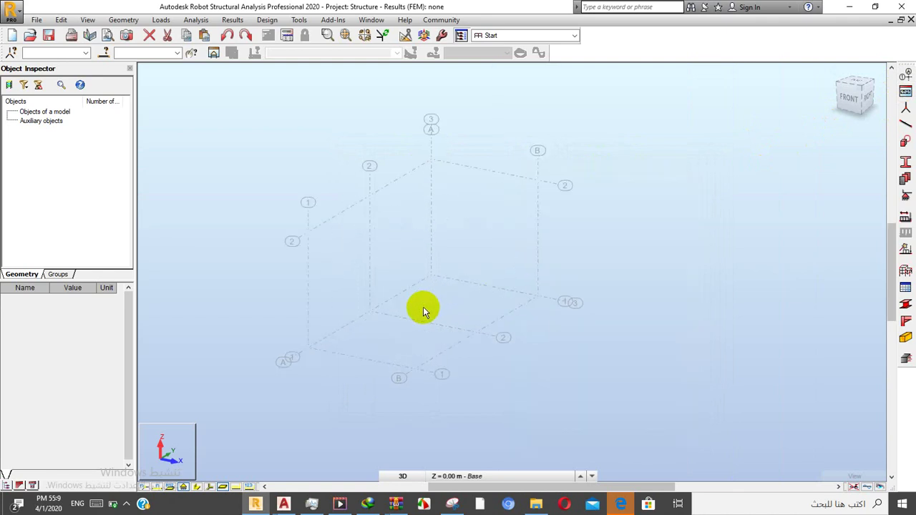
pyautogui.moveTo(419, 307); pyautogui.dragTo(371, 339, button='middle')
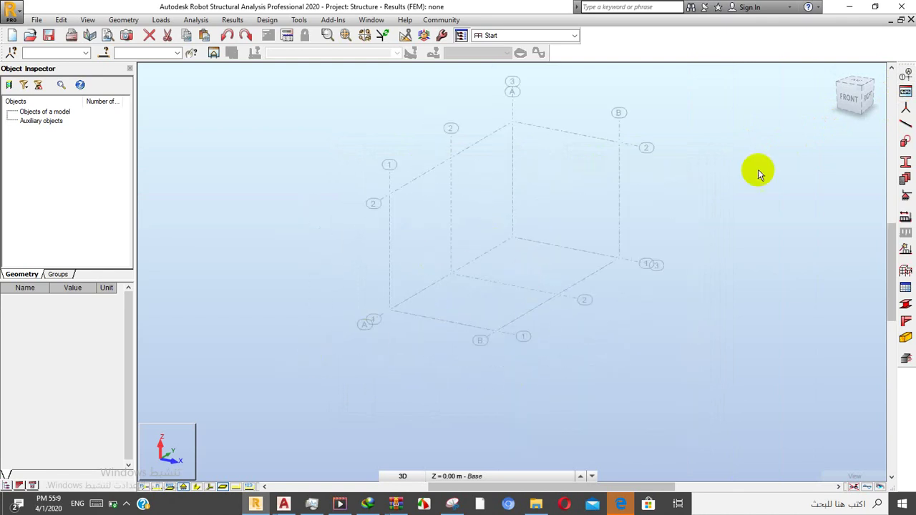
pyautogui.moveTo(474, 192); pyautogui.dragTo(427, 219, button='middle')
pyautogui.click(418, 475)
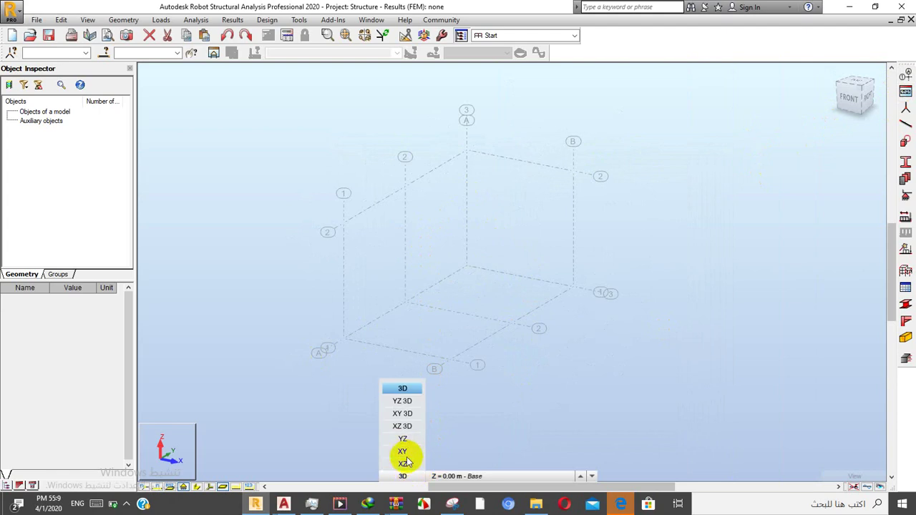
pyautogui.click(404, 465)
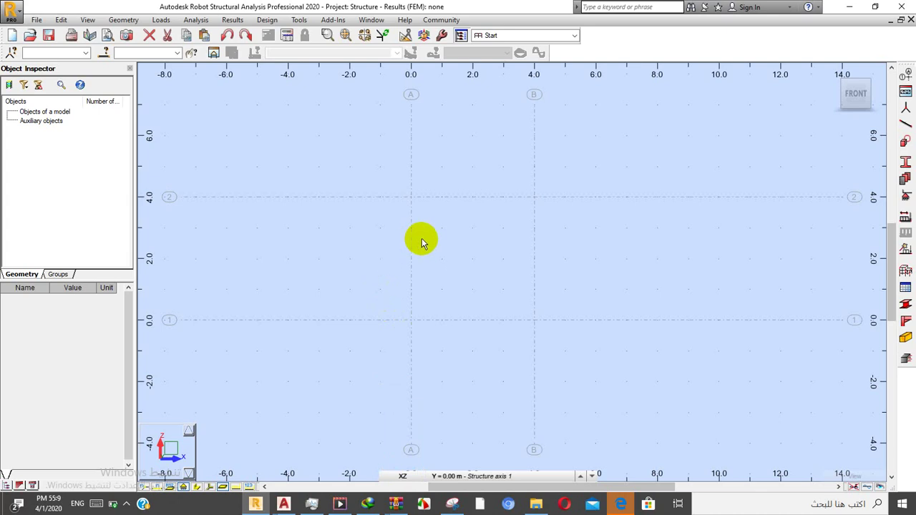
pyautogui.scroll(-2, 423, 252)
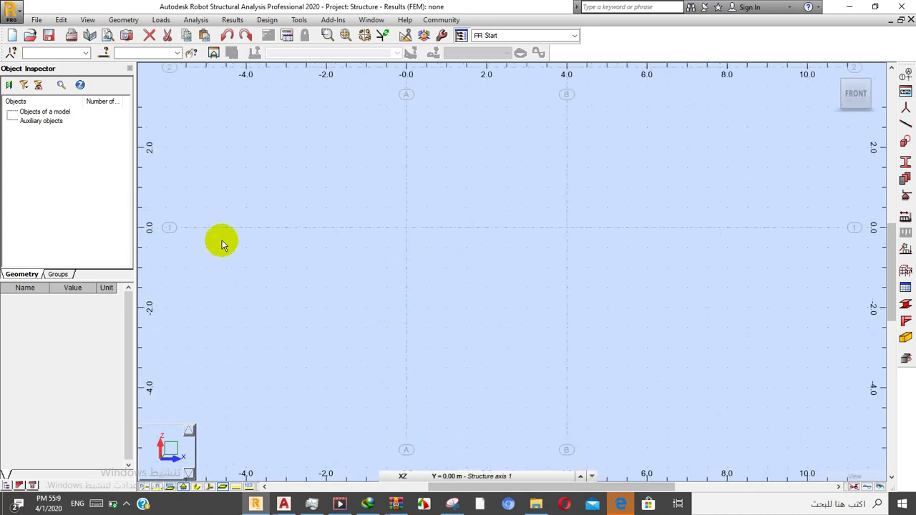
pyautogui.scroll(2, 229, 307)
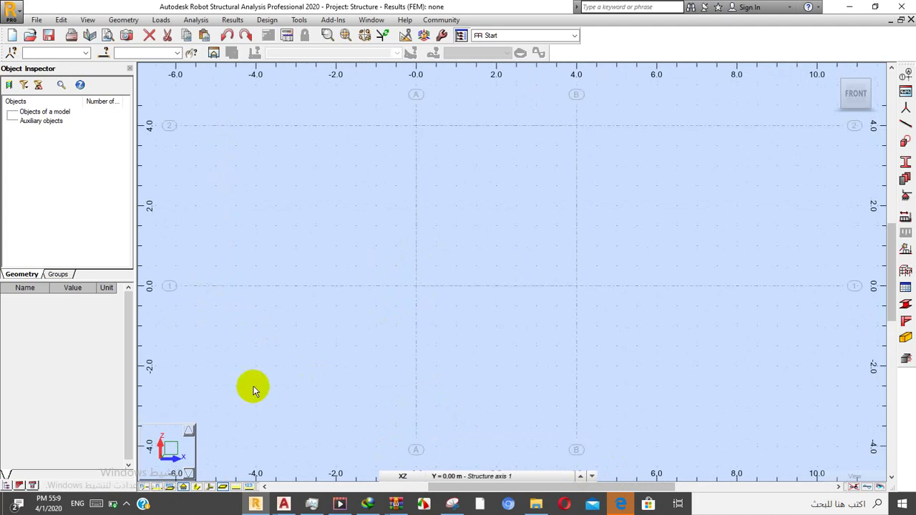
# - Number the Z axes of the structural grid by value, apply the change, and view the grid in the YZ plane
pyautogui.click(904, 75)
pyautogui.click(575, 245)
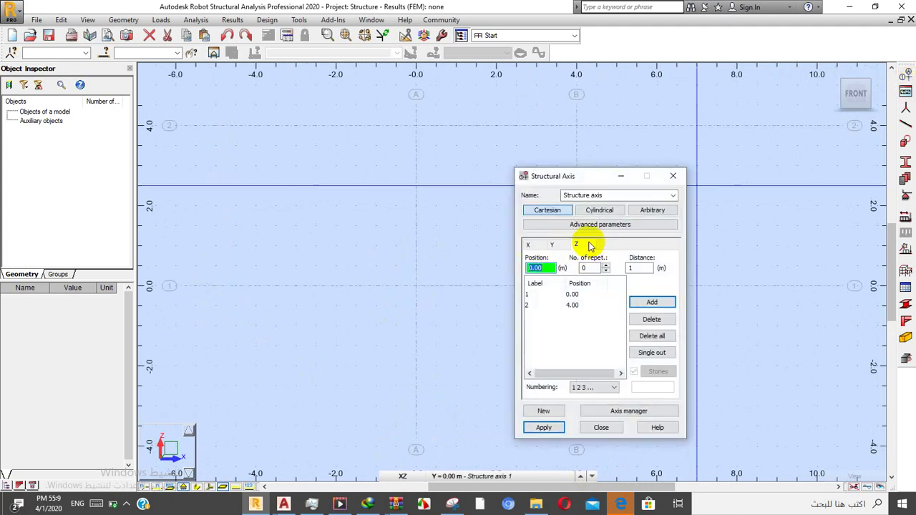
pyautogui.click(588, 387)
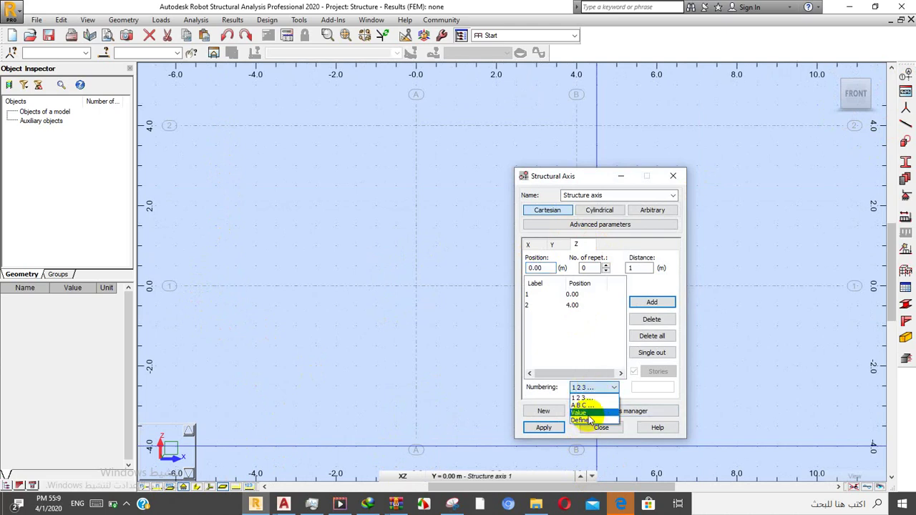
pyautogui.click(590, 417)
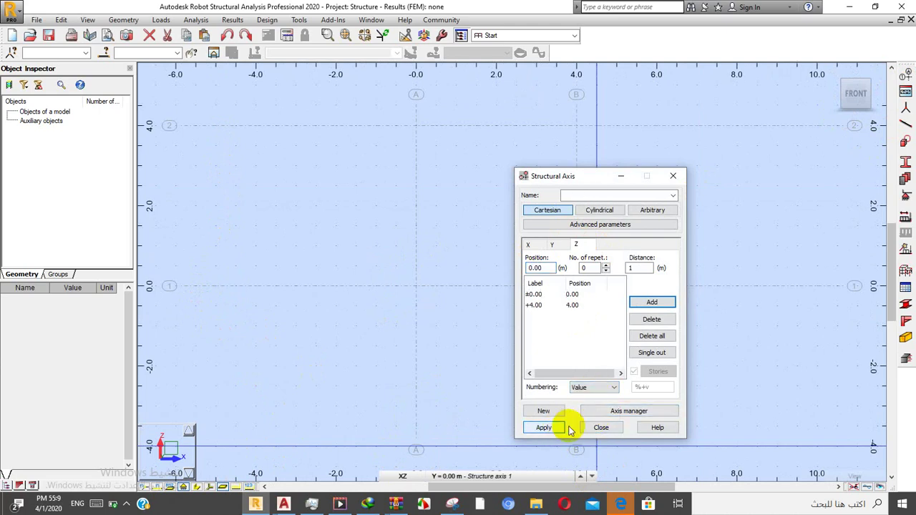
pyautogui.click(560, 427)
pyautogui.click(671, 177)
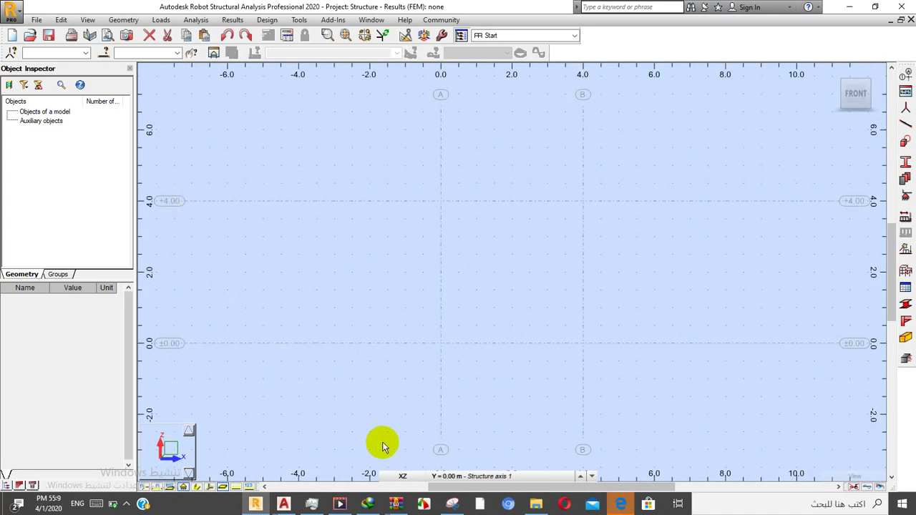
pyautogui.click(403, 477)
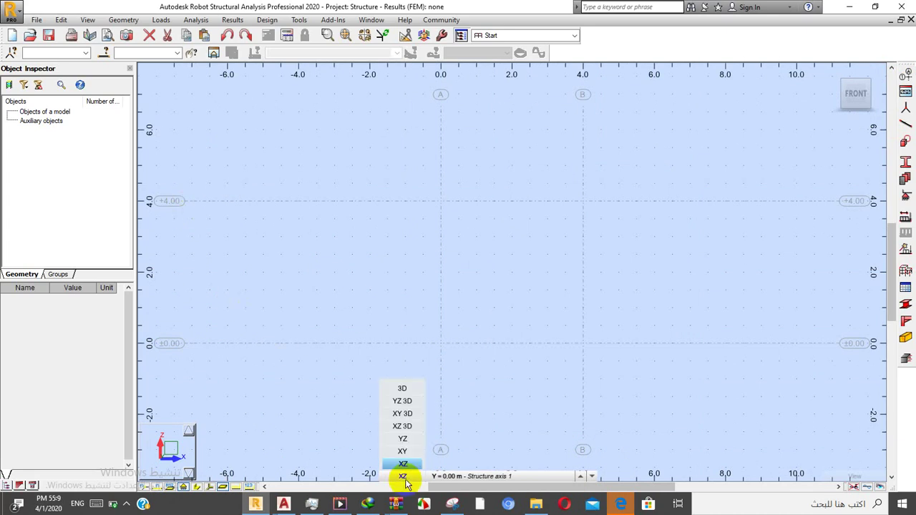
pyautogui.click(412, 440)
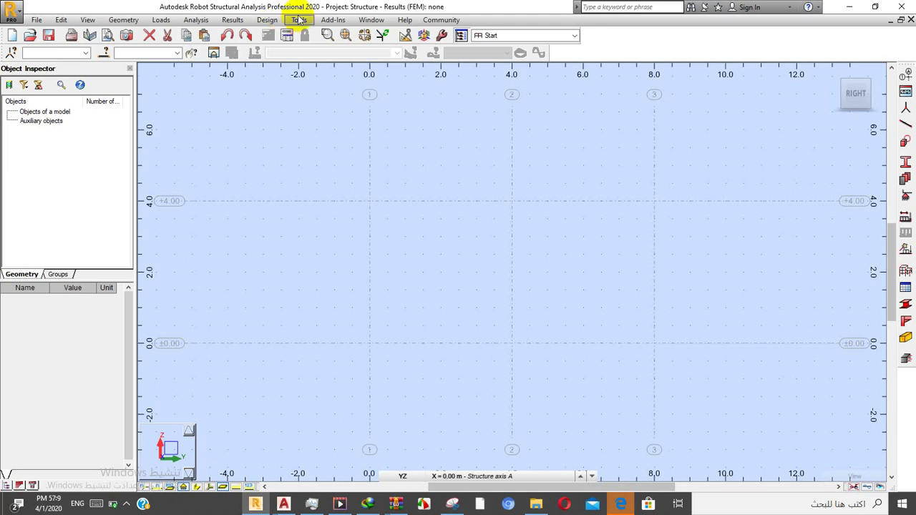
# - Open the job preferences for materials and review the British material list and its steel grades without changing anything
pyautogui.click(297, 19)
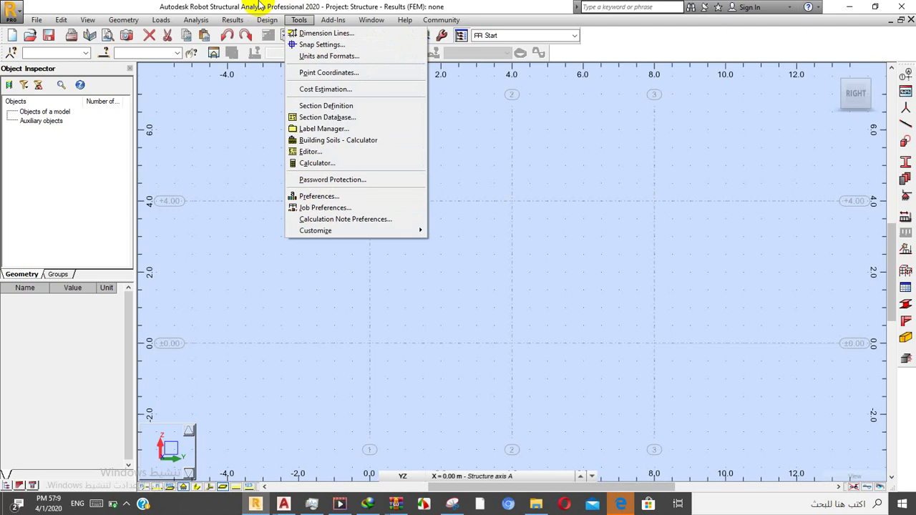
pyautogui.click(323, 208)
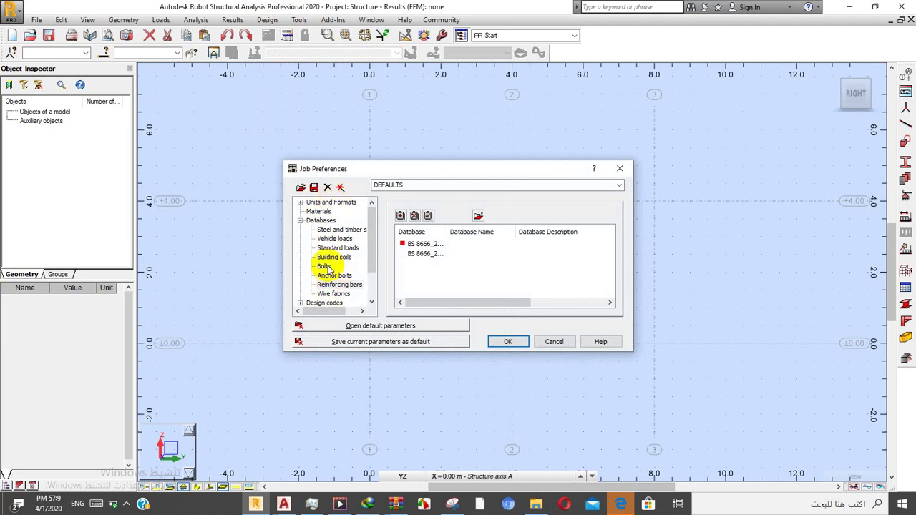
pyautogui.click(319, 212)
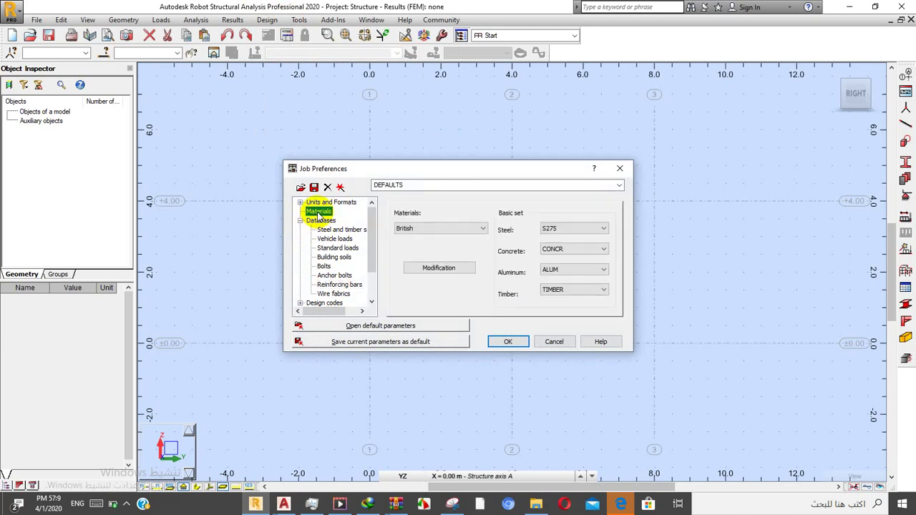
pyautogui.click(413, 228)
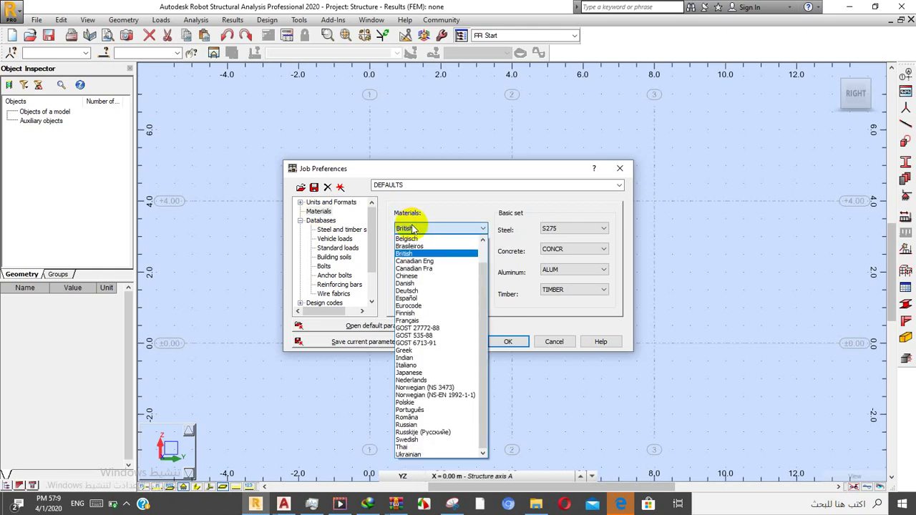
pyautogui.click(413, 229)
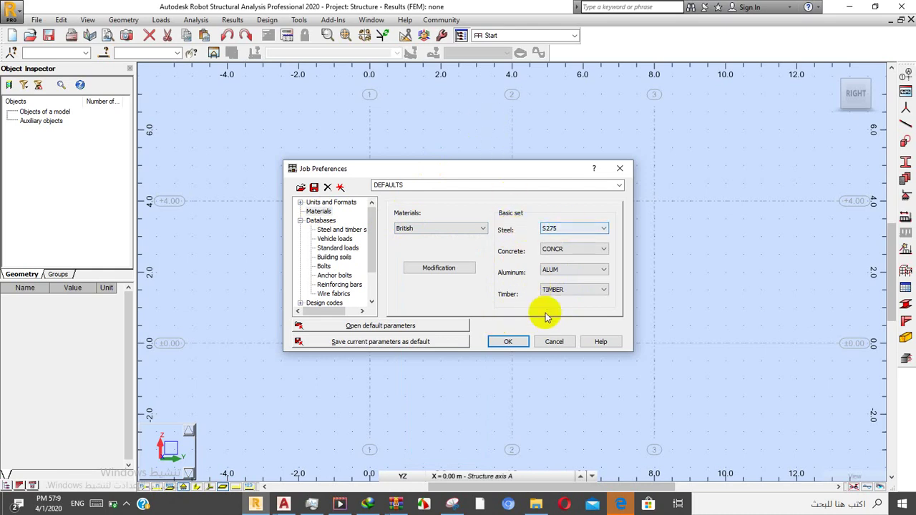
pyautogui.click(434, 276)
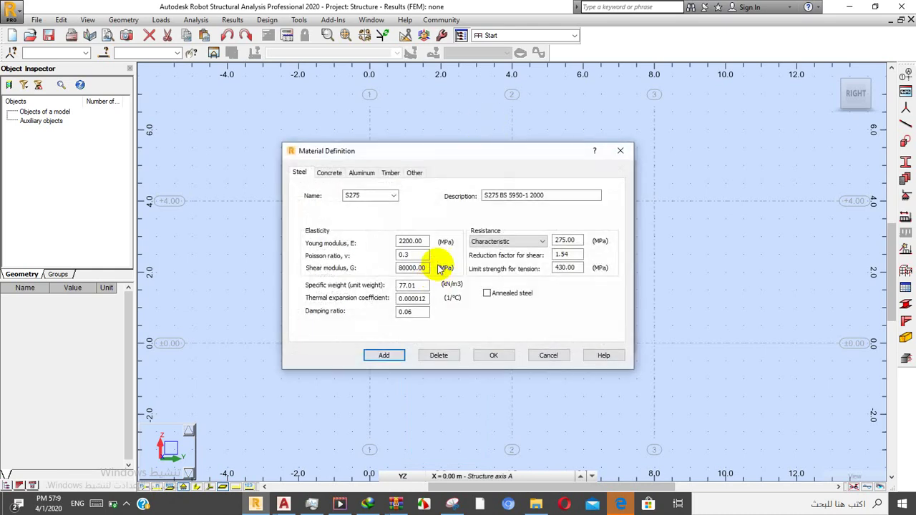
pyautogui.click(393, 200)
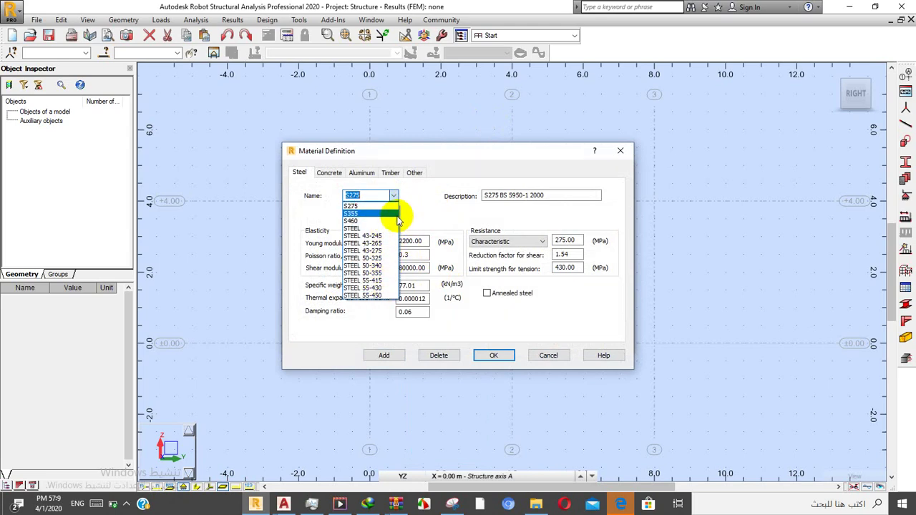
pyautogui.click(361, 194)
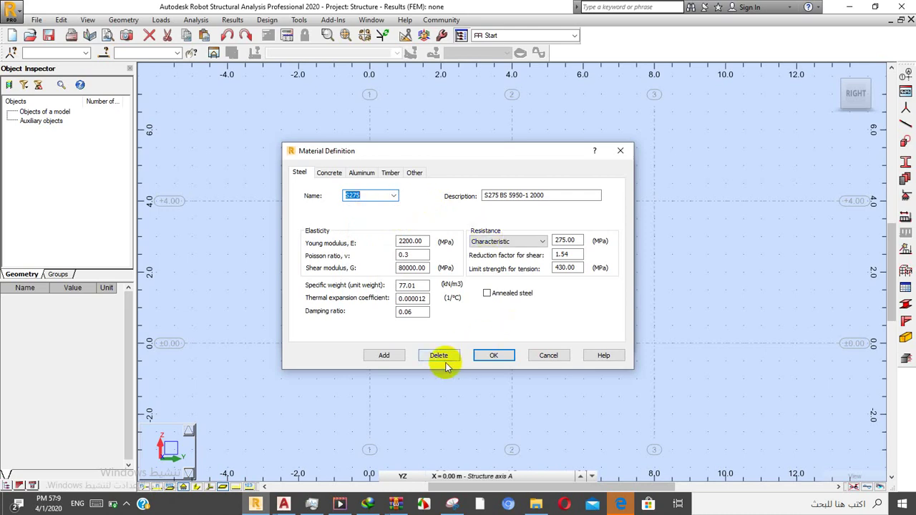
pyautogui.click(546, 353)
# - Set the job materials to Eurocode and choose S 275 both in the steel definition and as the basic set steel
pyautogui.click(448, 229)
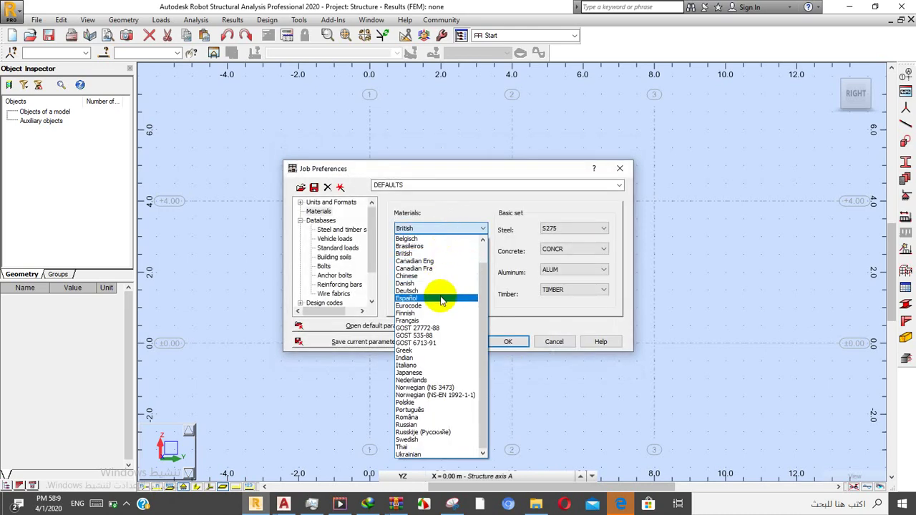
pyautogui.click(433, 305)
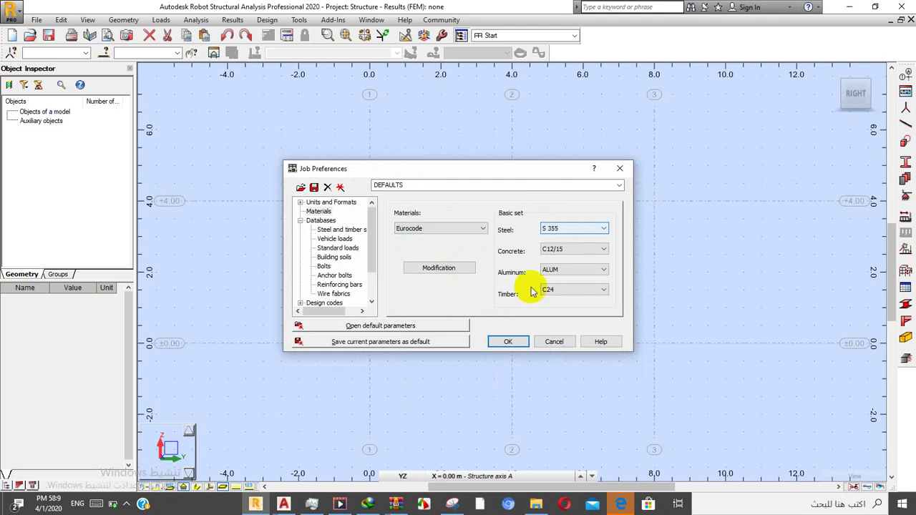
pyautogui.click(445, 269)
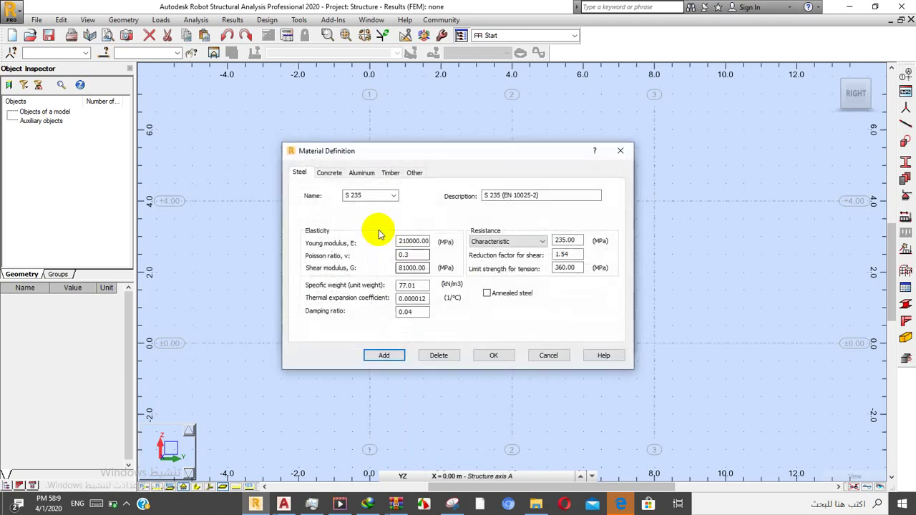
pyautogui.click(388, 194)
pyautogui.click(392, 196)
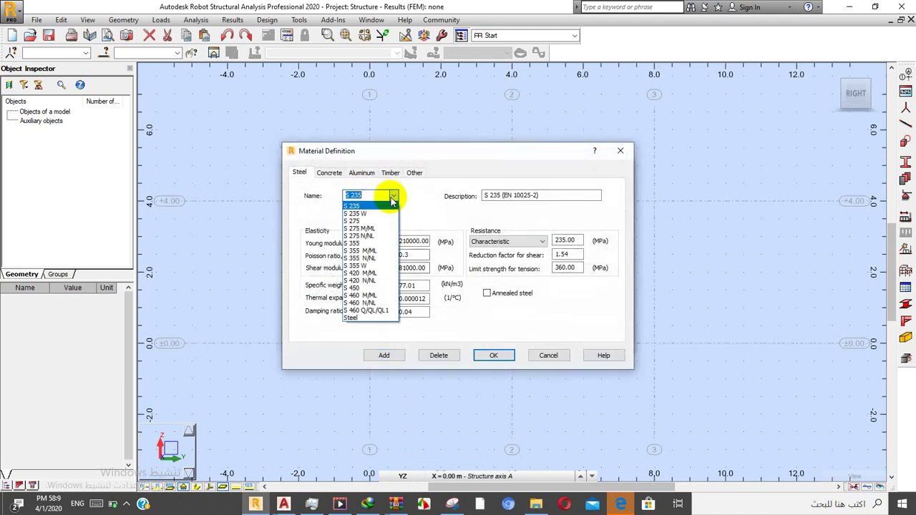
pyautogui.click(366, 224)
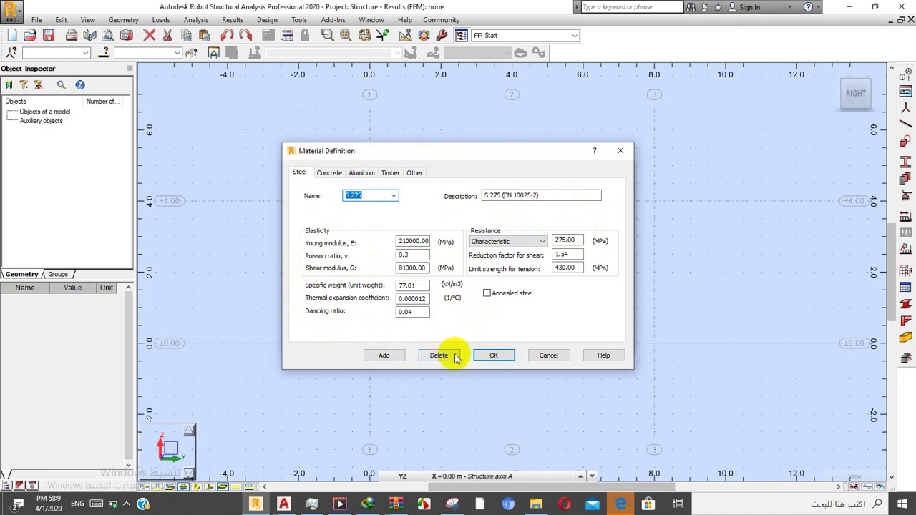
pyautogui.click(486, 355)
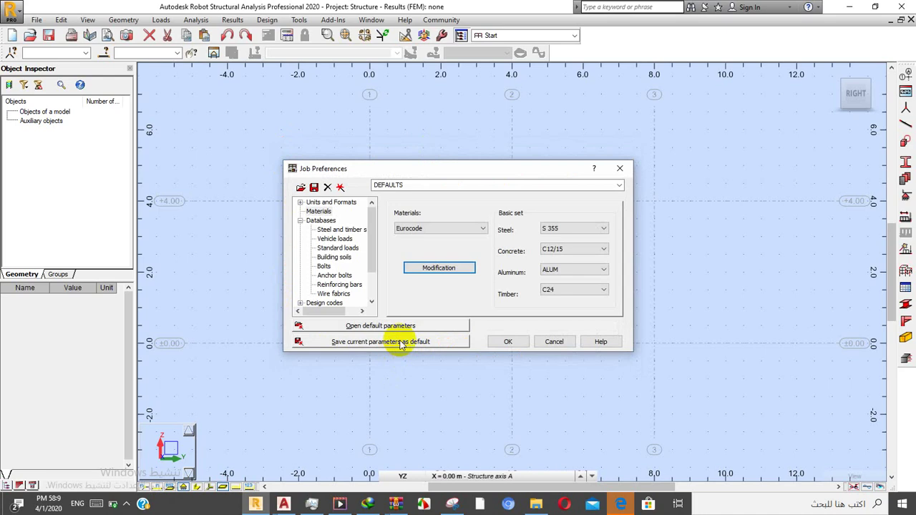
pyautogui.click(592, 229)
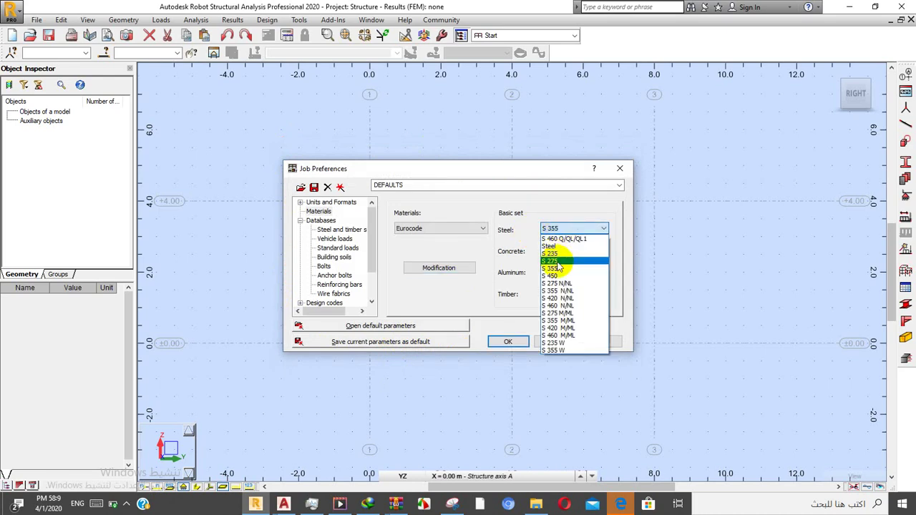
pyautogui.click(557, 261)
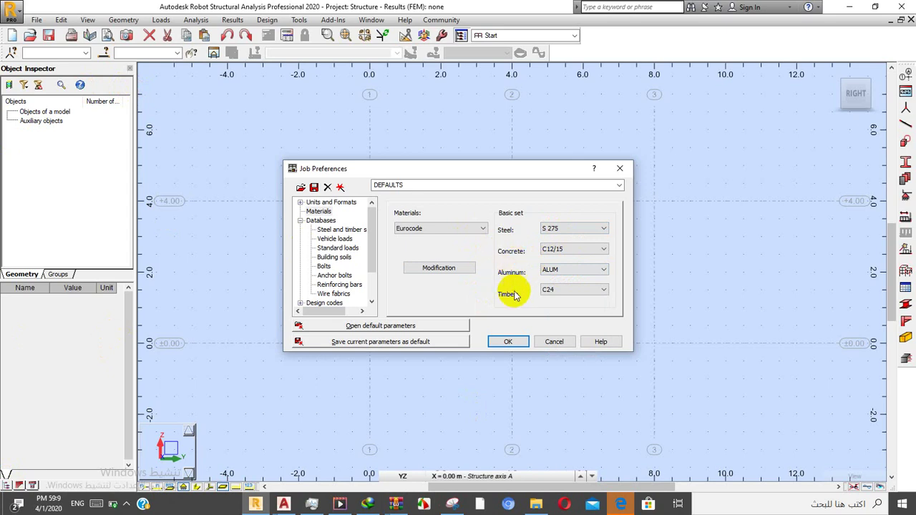
# - Examine the unit settings for dimensions and for forces, moments and stresses in the job preferences
pyautogui.click(300, 203)
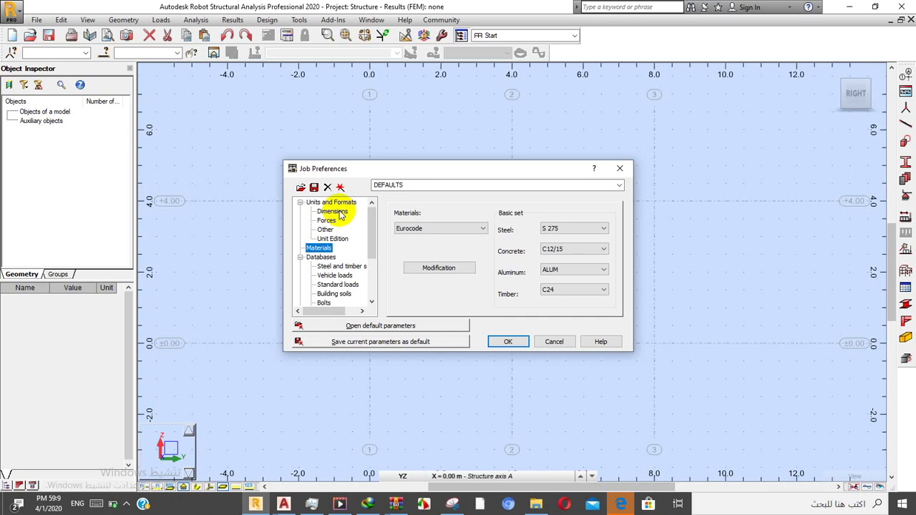
pyautogui.click(333, 211)
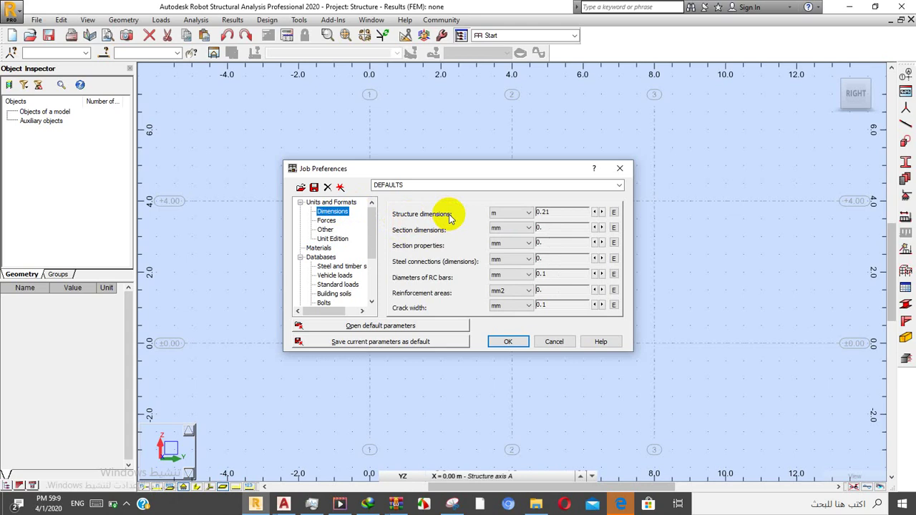
pyautogui.click(496, 214)
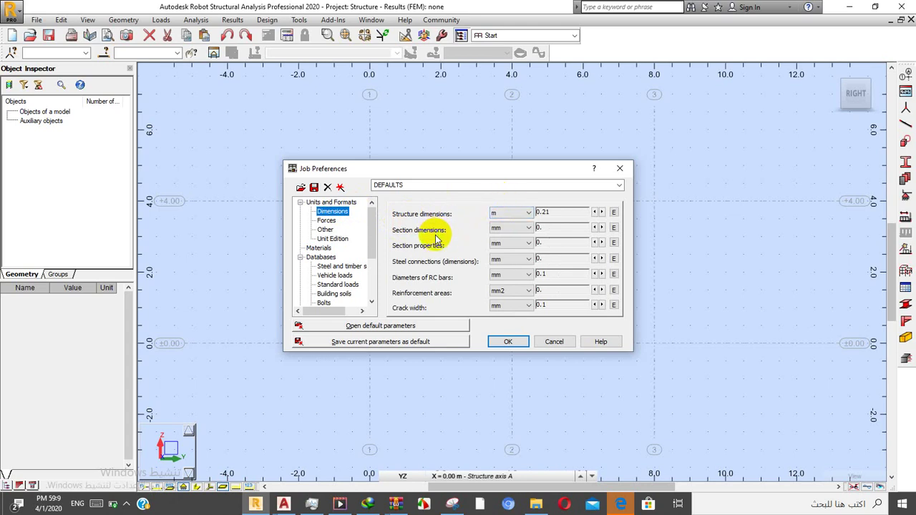
pyautogui.click(512, 229)
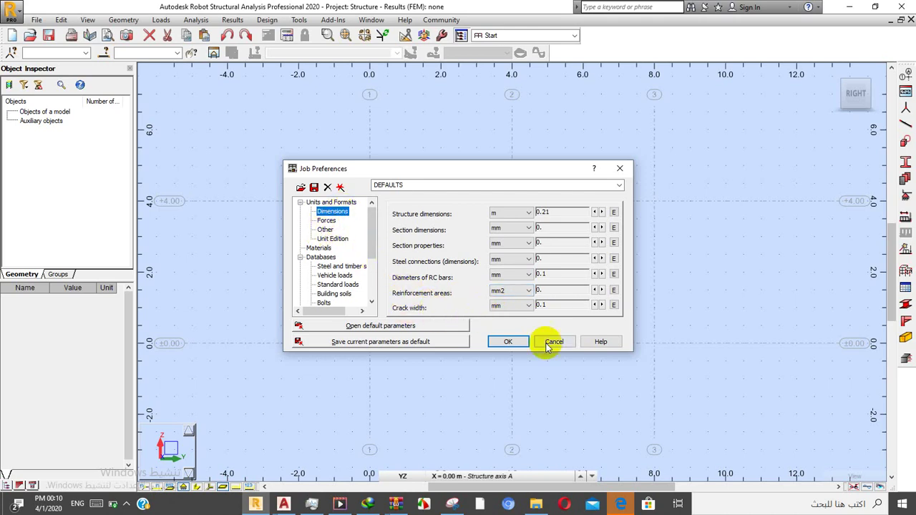
pyautogui.click(326, 221)
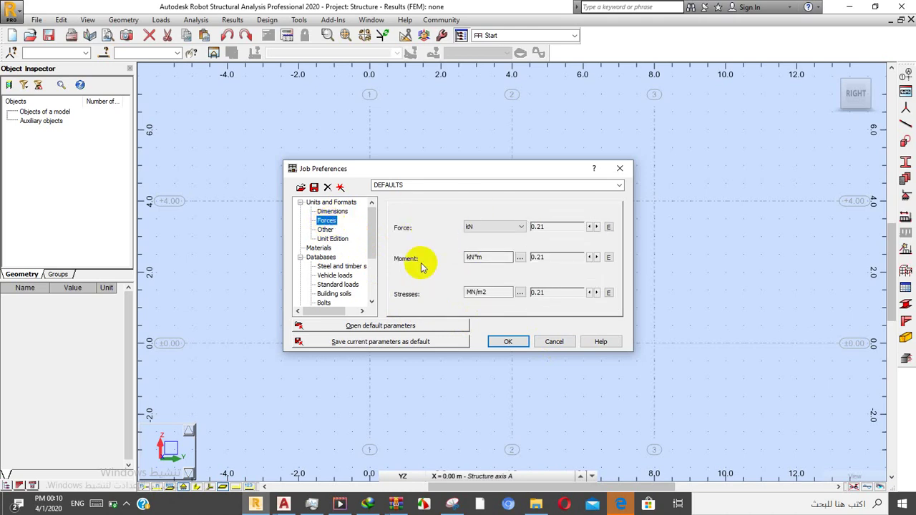
pyautogui.click(484, 230)
pyautogui.click(483, 232)
pyautogui.click(475, 230)
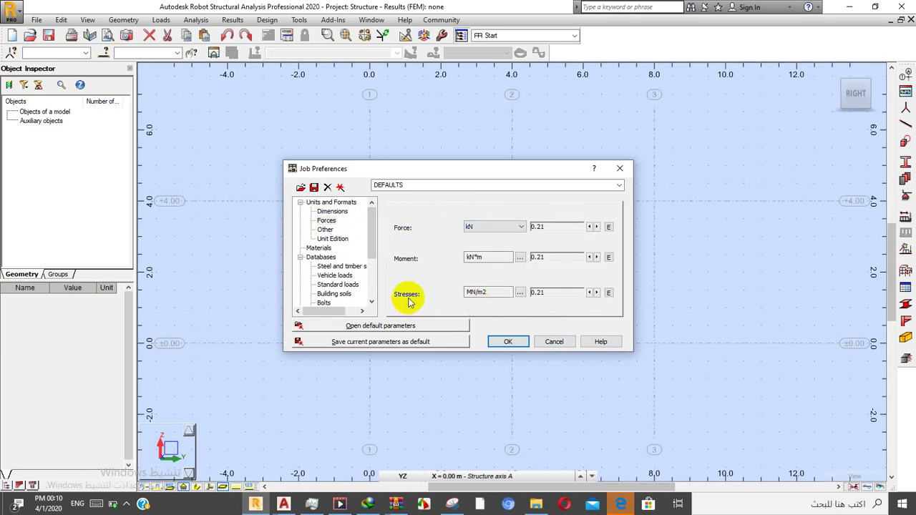
pyautogui.click(468, 295)
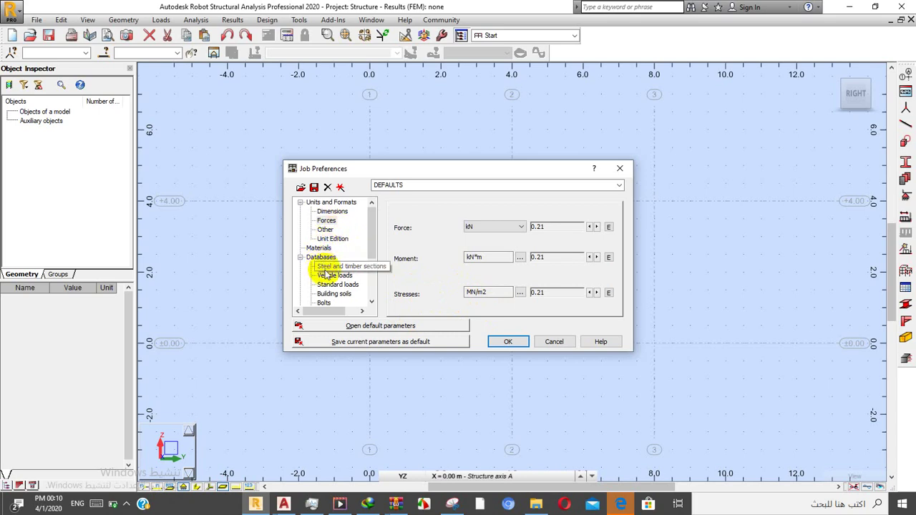
# - Add the EURO section database to the job's steel and timber section databases
pyautogui.scroll(-1, 369, 247)
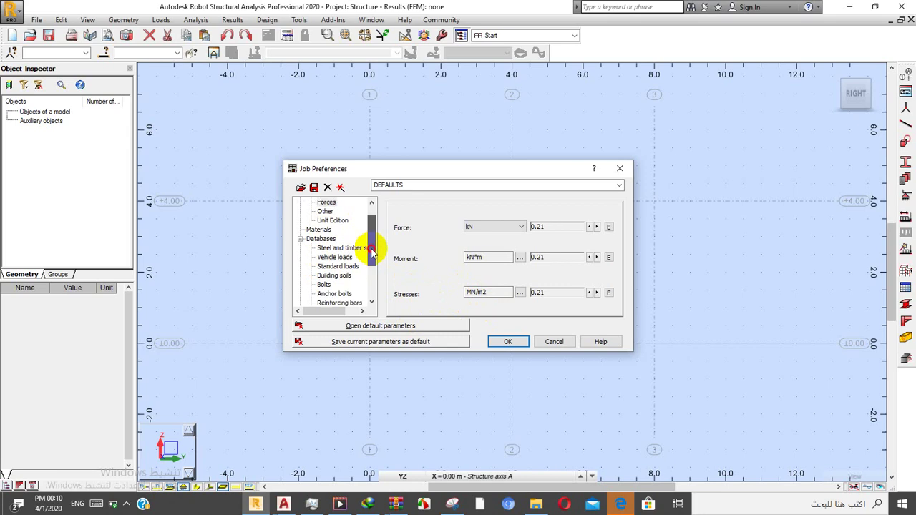
pyautogui.click(354, 250)
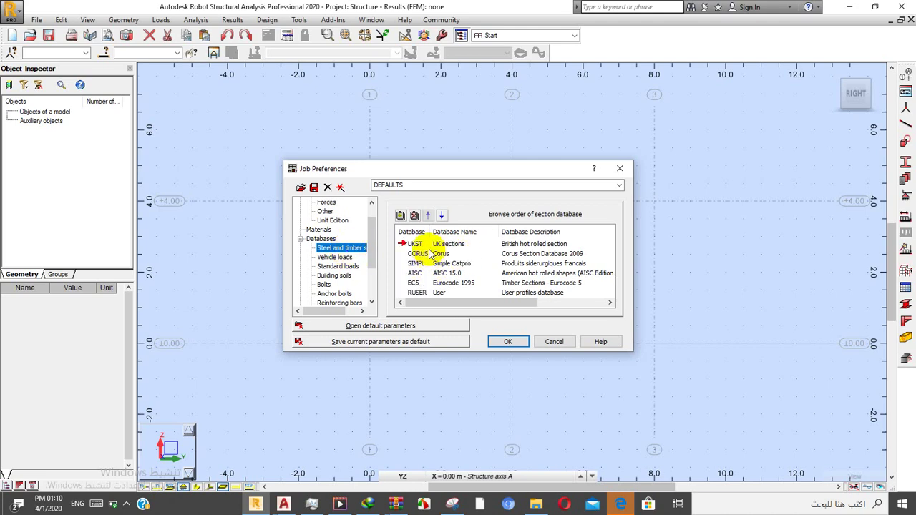
pyautogui.click(400, 215)
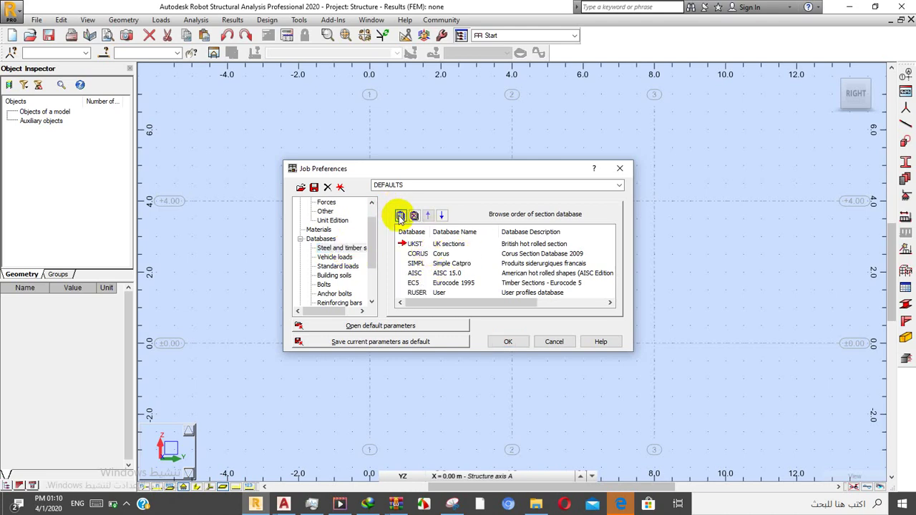
pyautogui.click(441, 238)
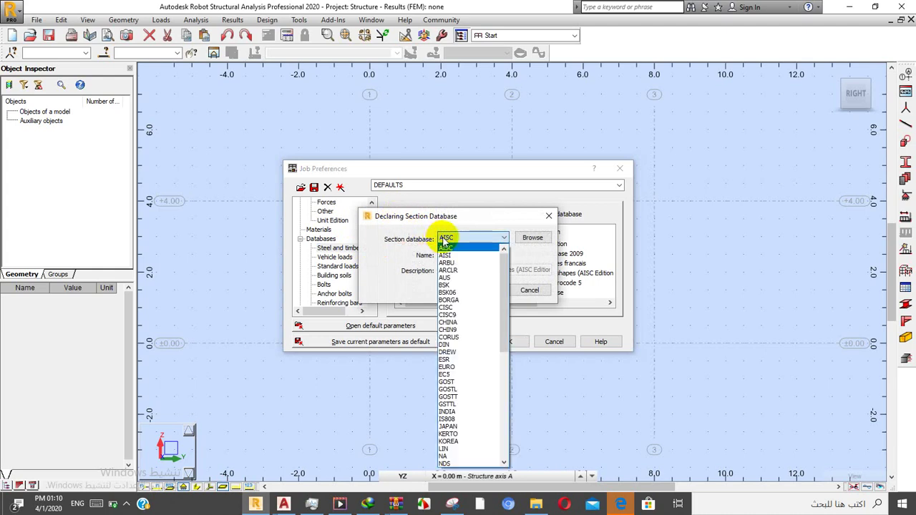
pyautogui.click(468, 367)
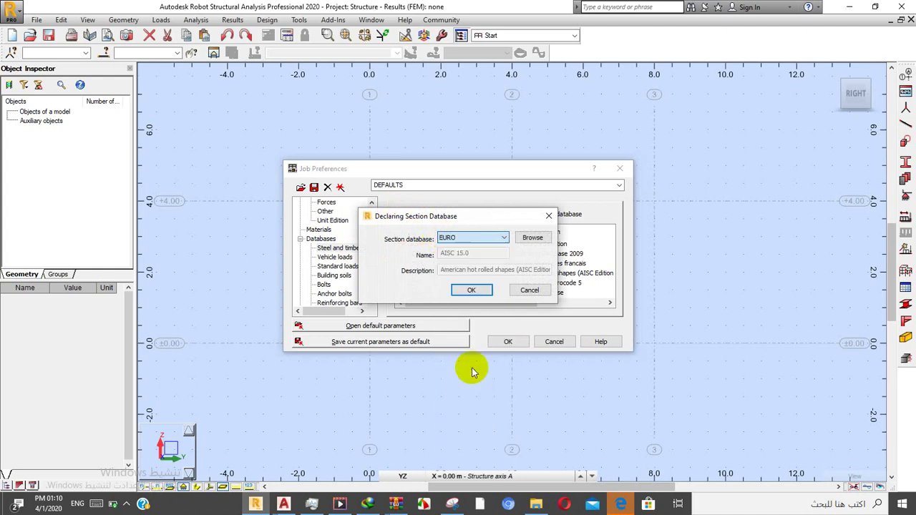
pyautogui.click(472, 289)
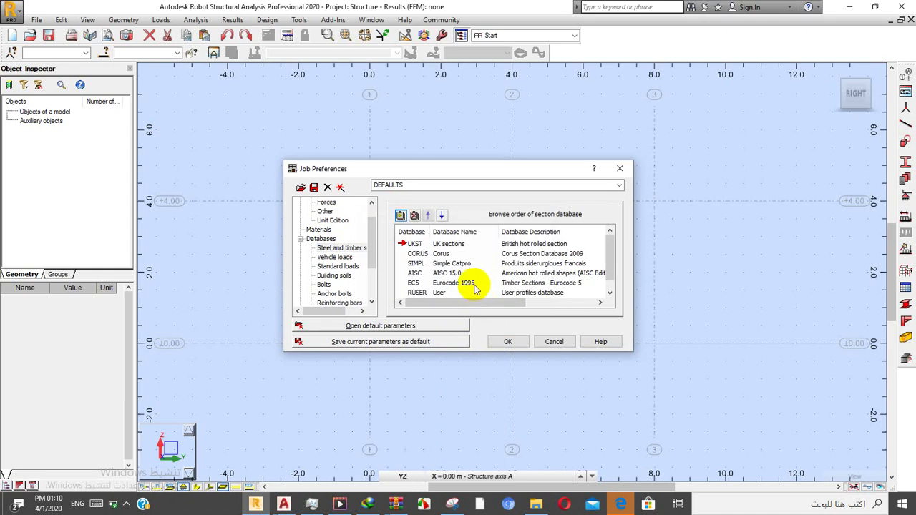
# - Try to declare the EURO section database again for the job's steel and timber sections
pyautogui.click(400, 217)
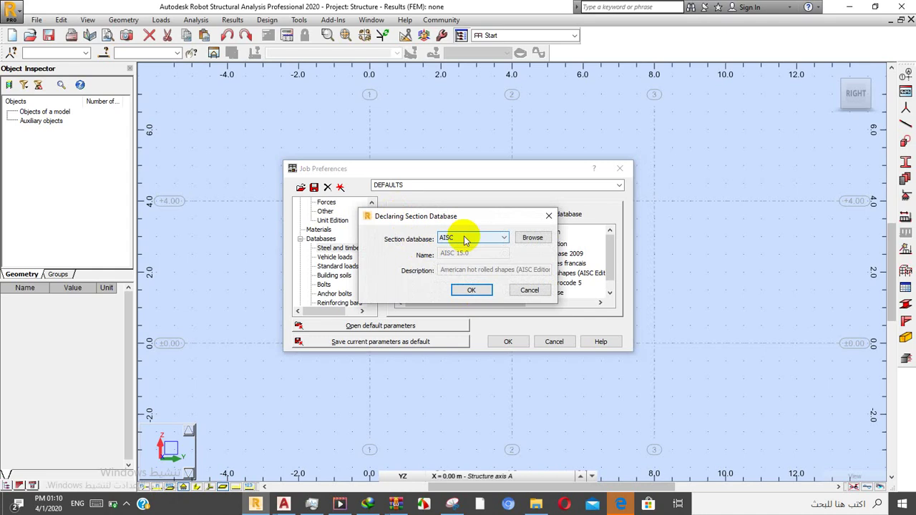
pyautogui.click(464, 240)
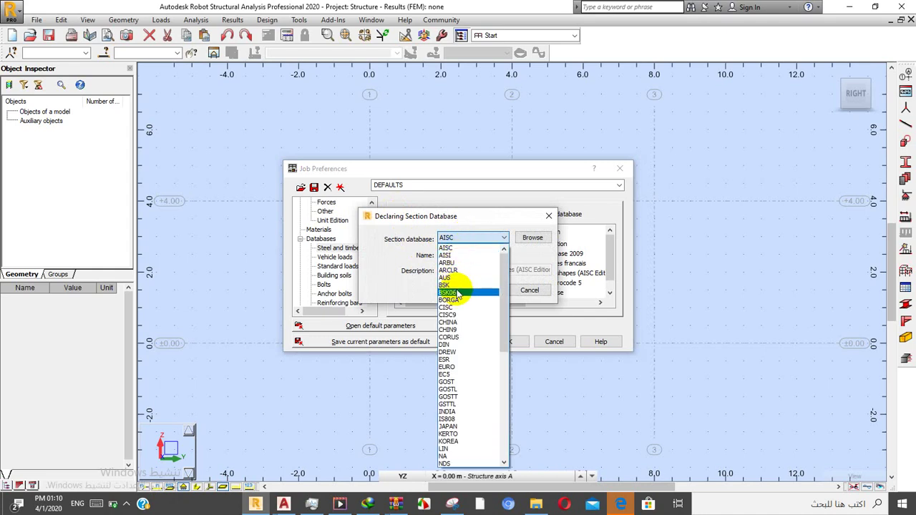
pyautogui.scroll(-5, 457, 294)
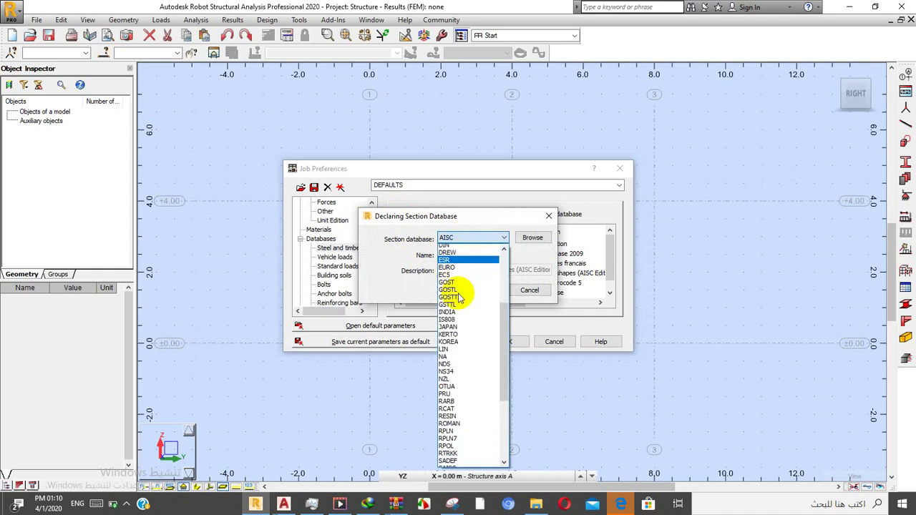
pyautogui.scroll(-5, 458, 297)
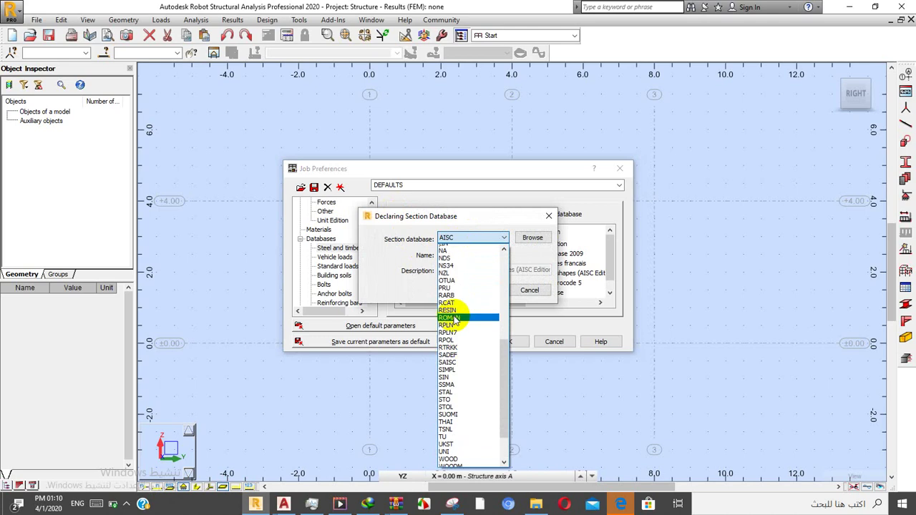
pyautogui.scroll(6, 453, 320)
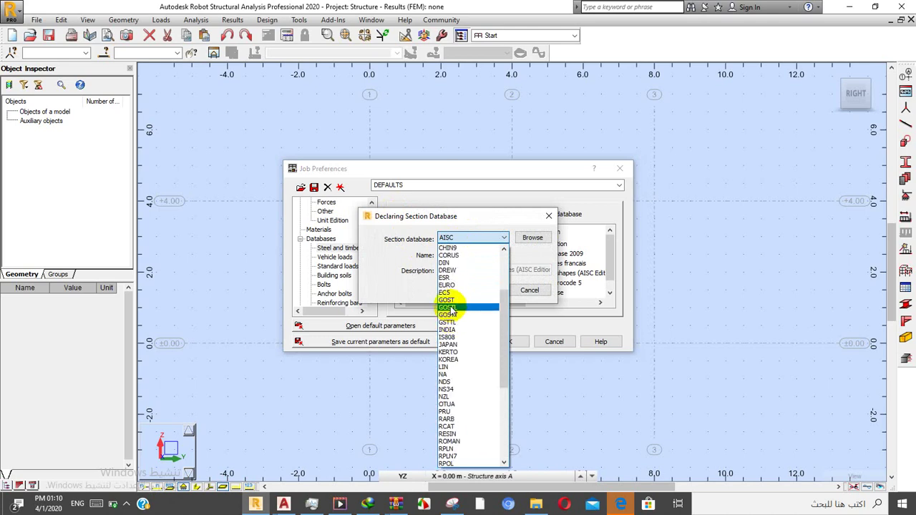
pyautogui.click(447, 285)
pyautogui.click(461, 290)
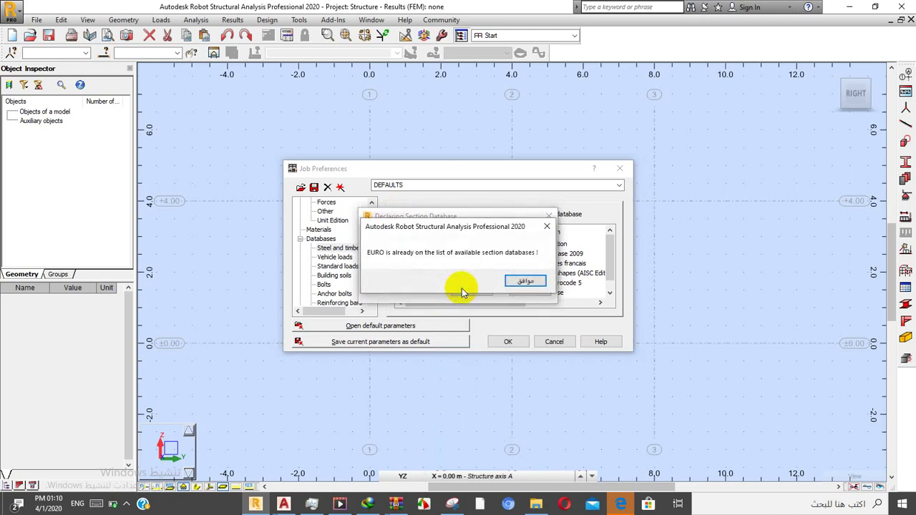
pyautogui.click(545, 226)
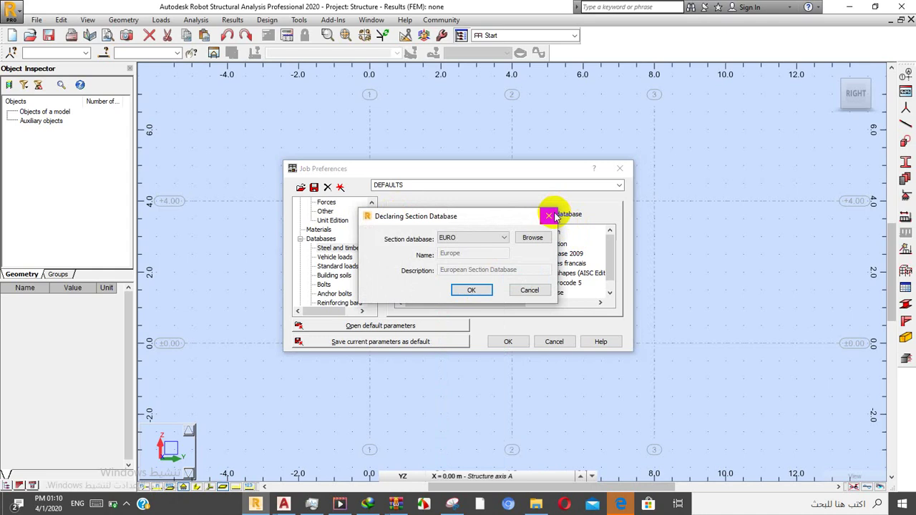
pyautogui.click(550, 216)
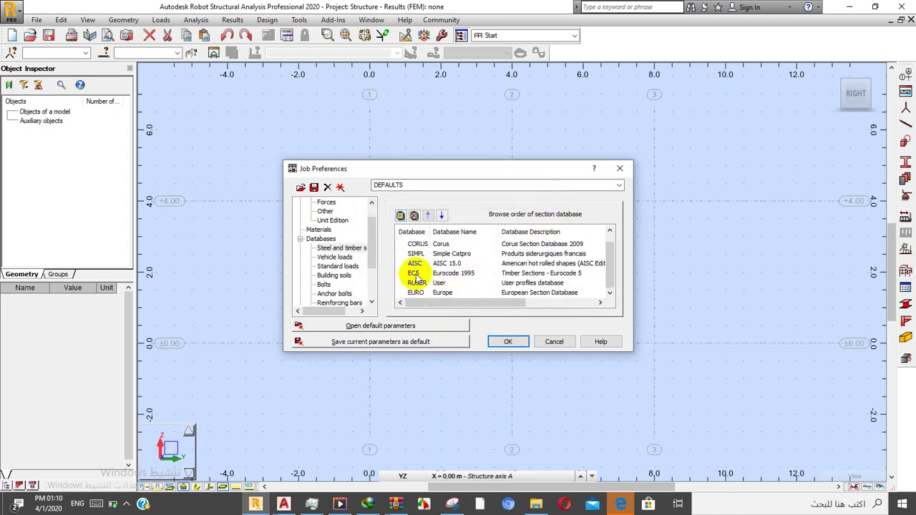
# - Move the EURO section database to first place in the browse order, ahead of UKST
pyautogui.scroll(1, 419, 250)
pyautogui.click(416, 244)
pyautogui.scroll(-1, 422, 265)
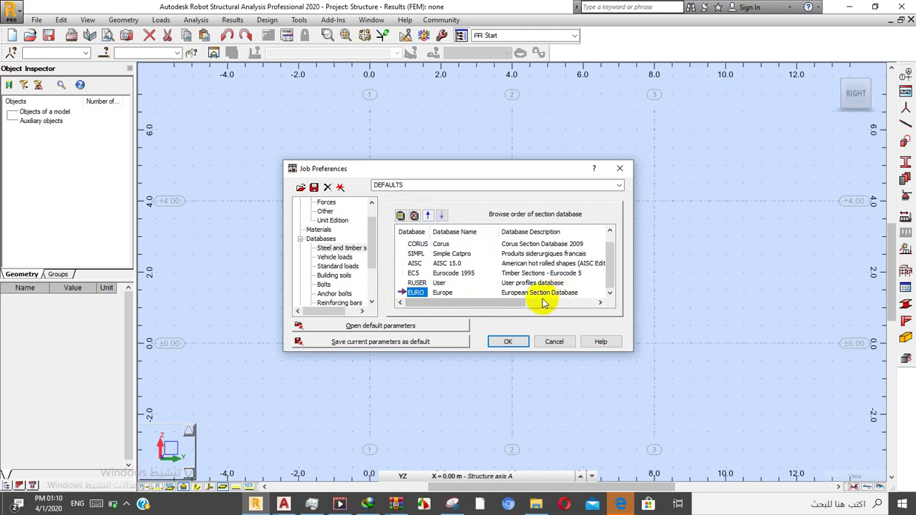
pyautogui.click(428, 216)
pyautogui.click(427, 216)
pyautogui.click(427, 216)
pyautogui.click(427, 216)
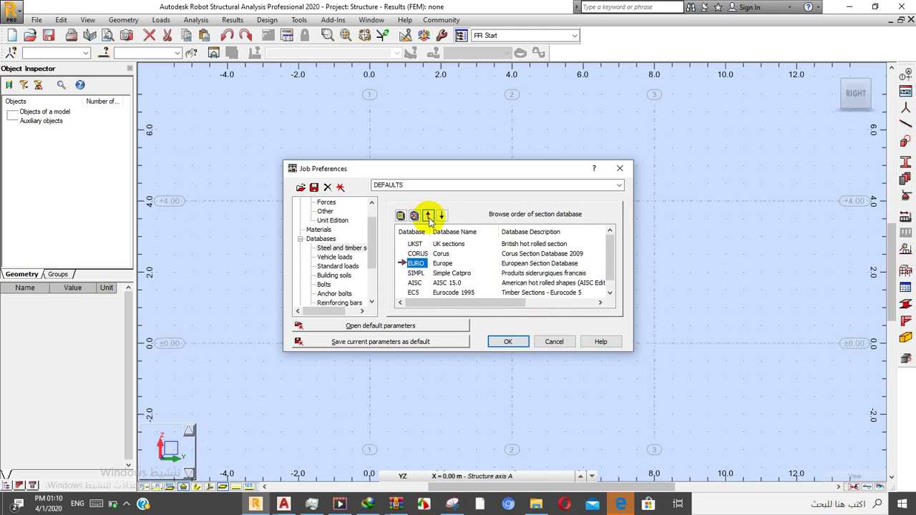
pyautogui.click(427, 216)
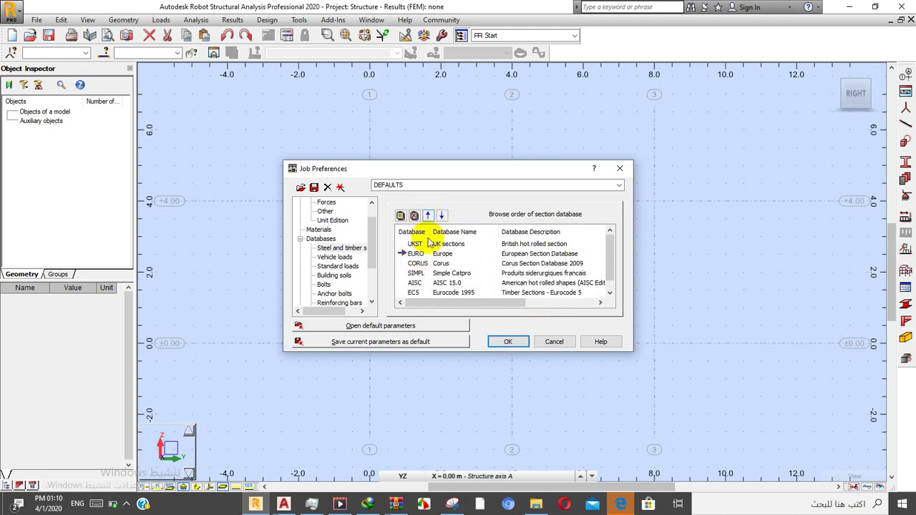
pyautogui.click(418, 254)
pyautogui.click(427, 216)
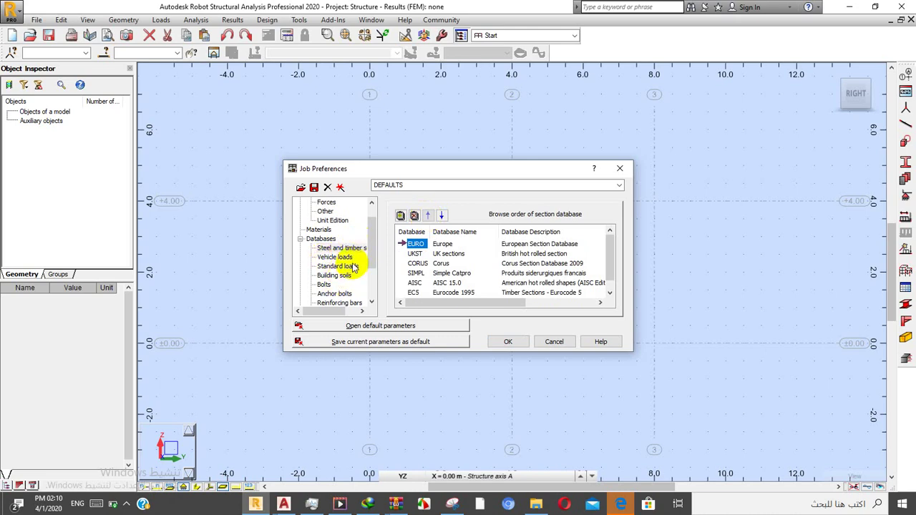
# - Examine the partial factors of the steel/aluminum structures code in the design code preferences without changing anything
pyautogui.scroll(-1, 351, 262)
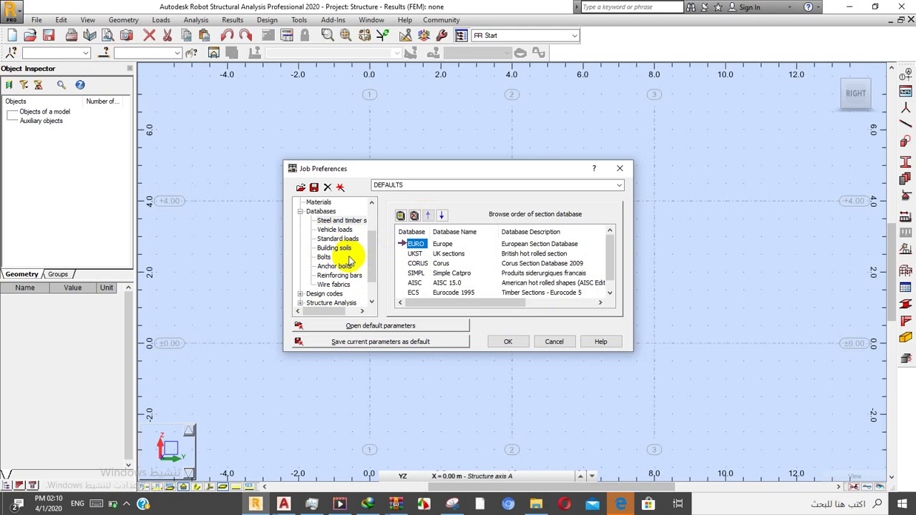
pyautogui.scroll(-1, 313, 286)
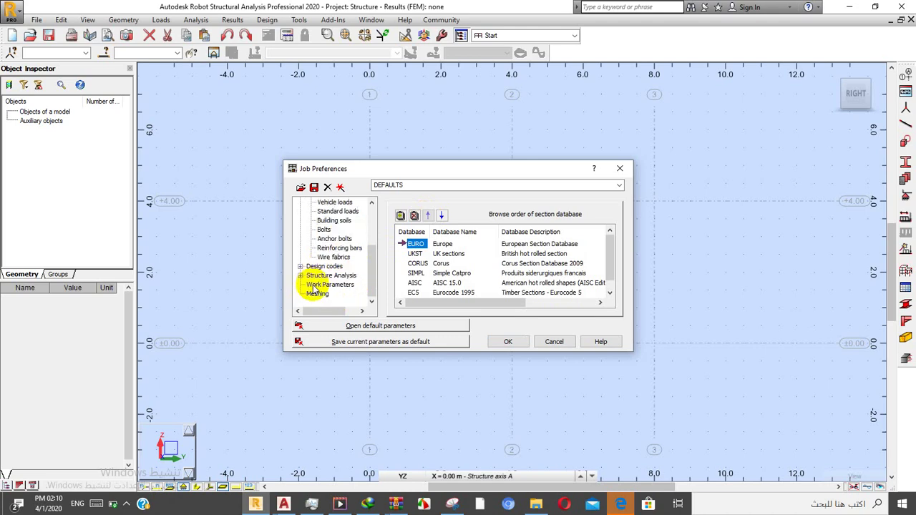
pyautogui.doubleClick(321, 266)
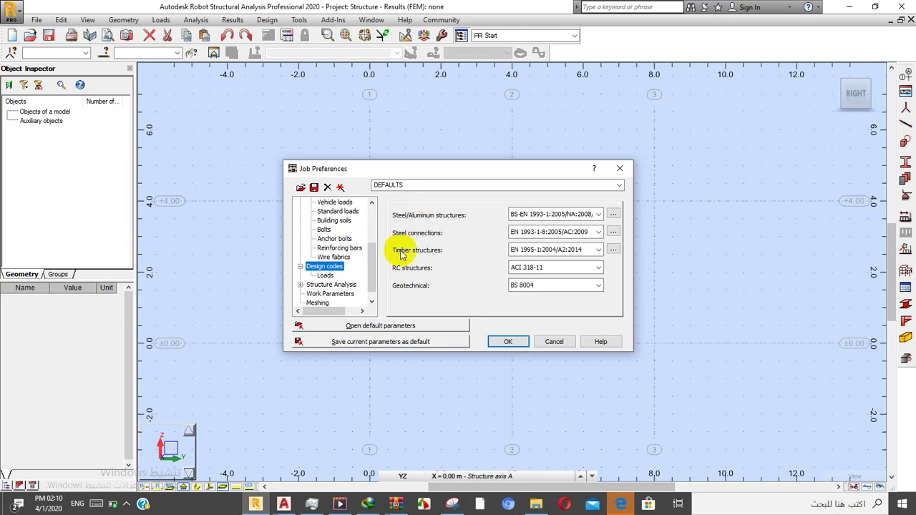
pyautogui.click(613, 214)
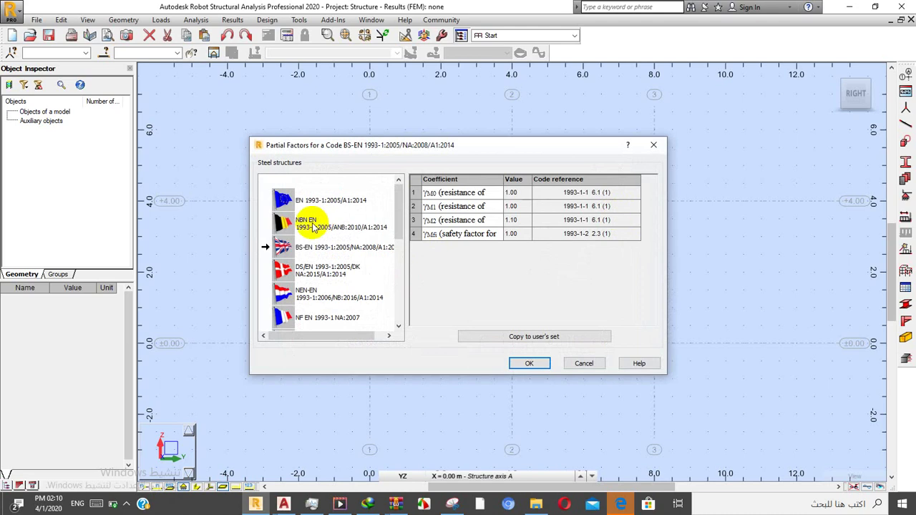
pyautogui.scroll(-5, 313, 226)
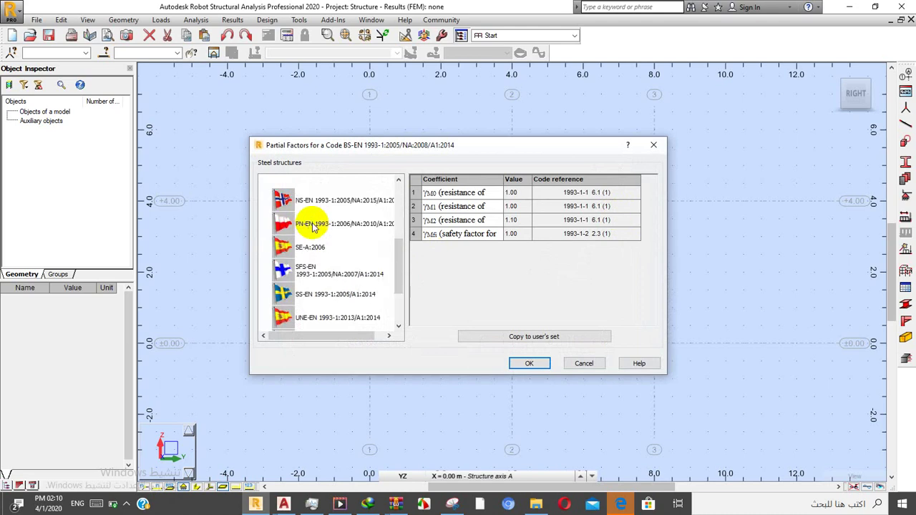
pyautogui.scroll(4, 312, 226)
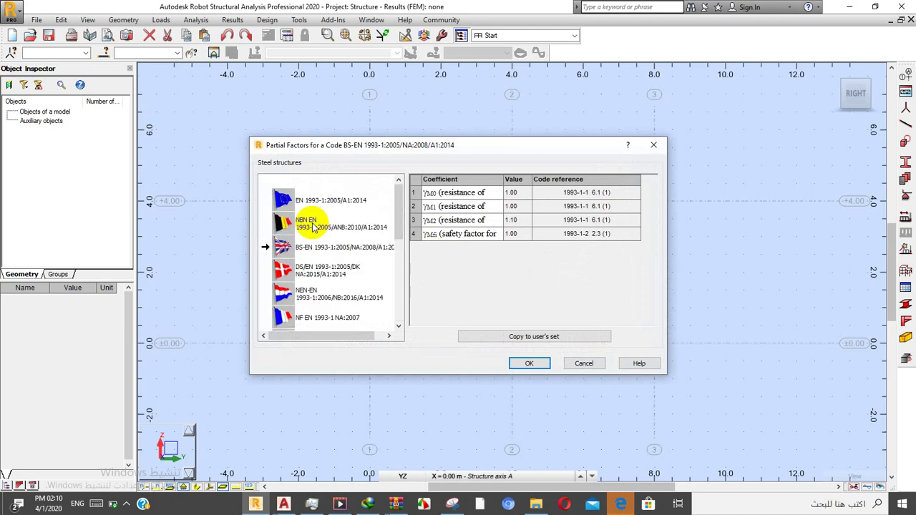
pyautogui.click(399, 200)
pyautogui.click(653, 145)
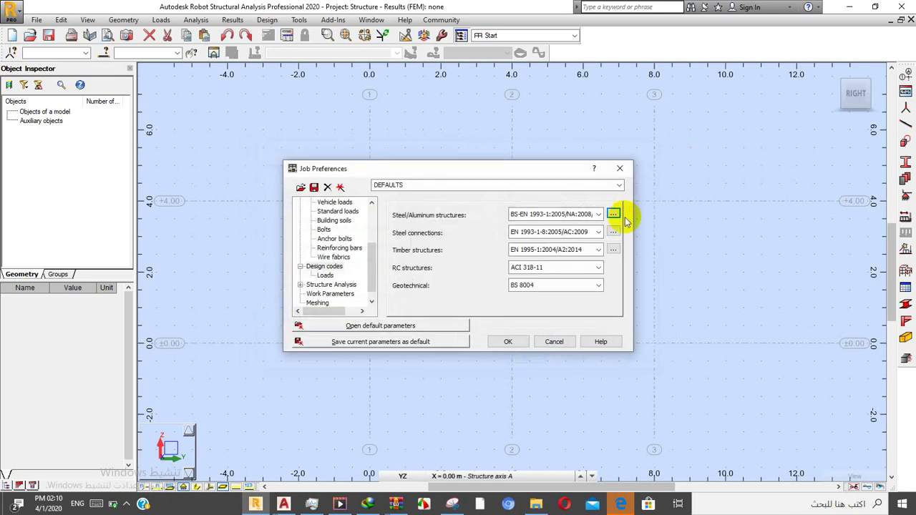
# - Add EN 1993-1:2005/A1:2014 to the current steel/aluminum codes and set it as the current design code
pyautogui.click(601, 215)
pyautogui.click(583, 259)
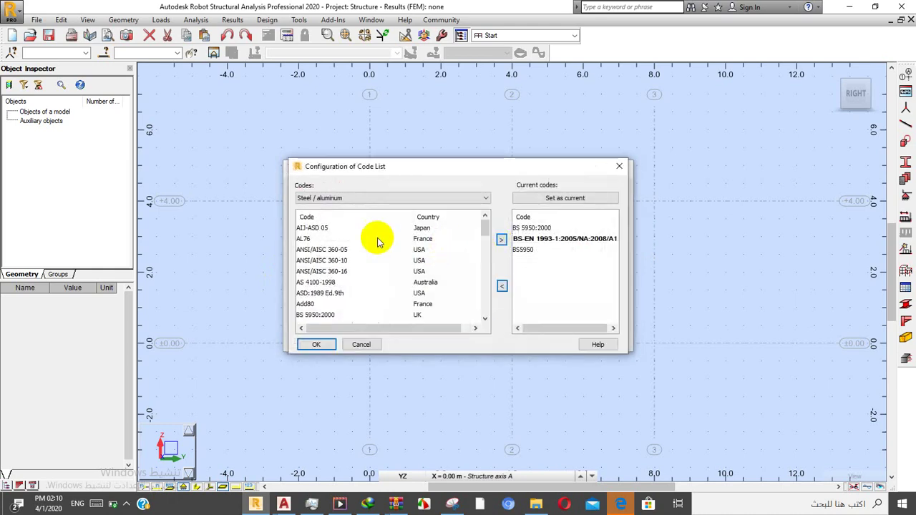
pyautogui.scroll(-1, 309, 235)
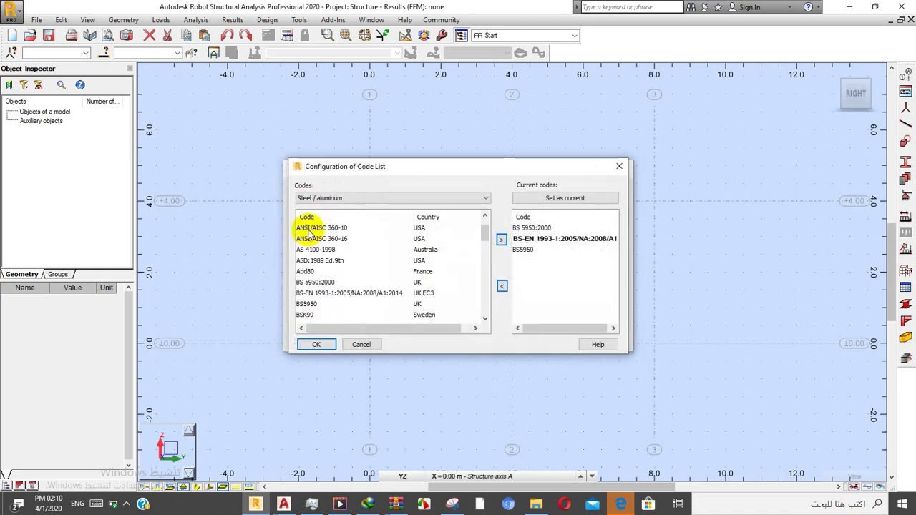
pyautogui.scroll(-3, 310, 235)
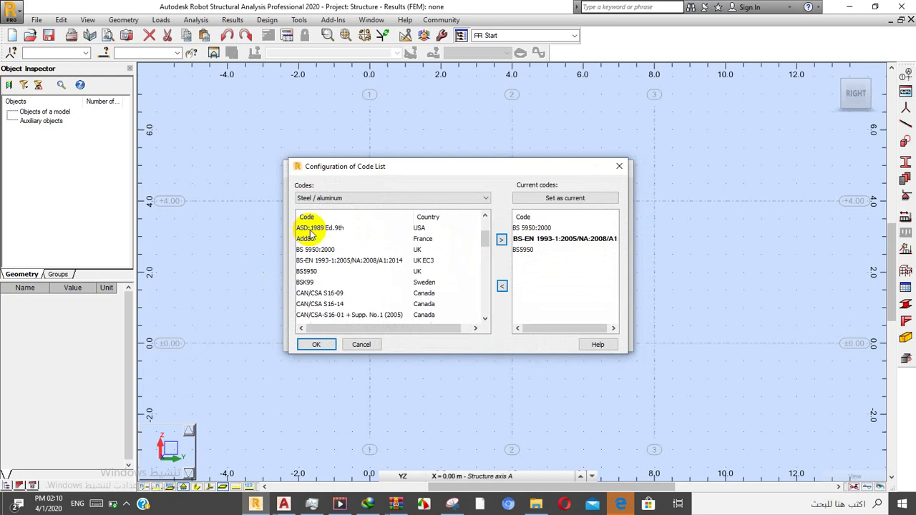
pyautogui.scroll(-1, 349, 272)
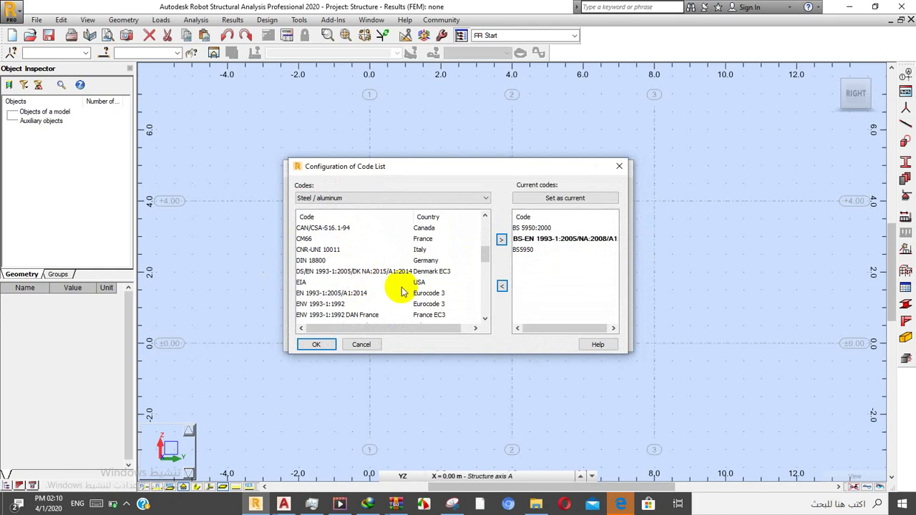
pyautogui.click(358, 294)
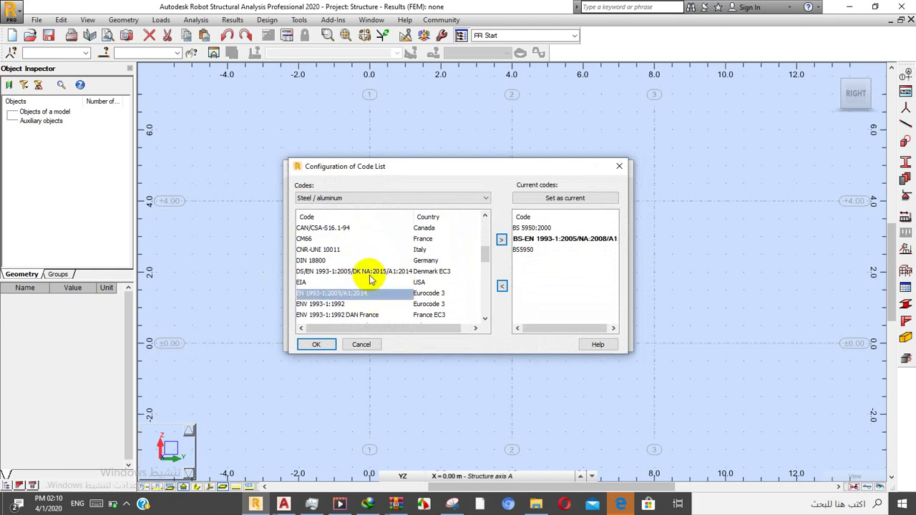
pyautogui.scroll(-2, 370, 279)
pyautogui.scroll(-5, 371, 275)
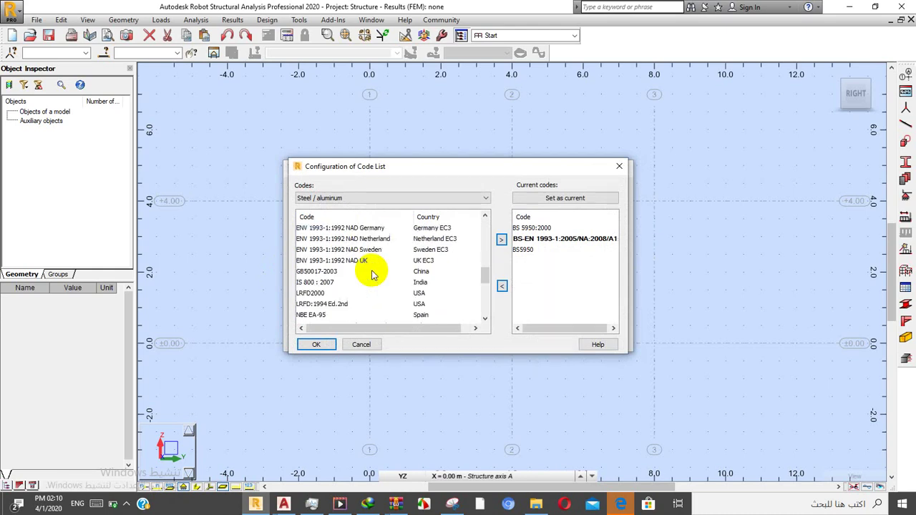
pyautogui.scroll(-4, 372, 274)
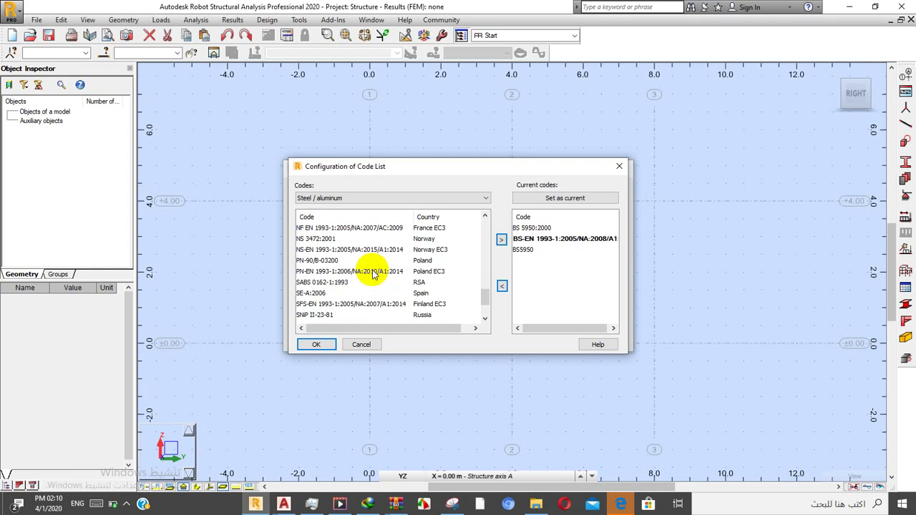
pyautogui.scroll(15, 372, 274)
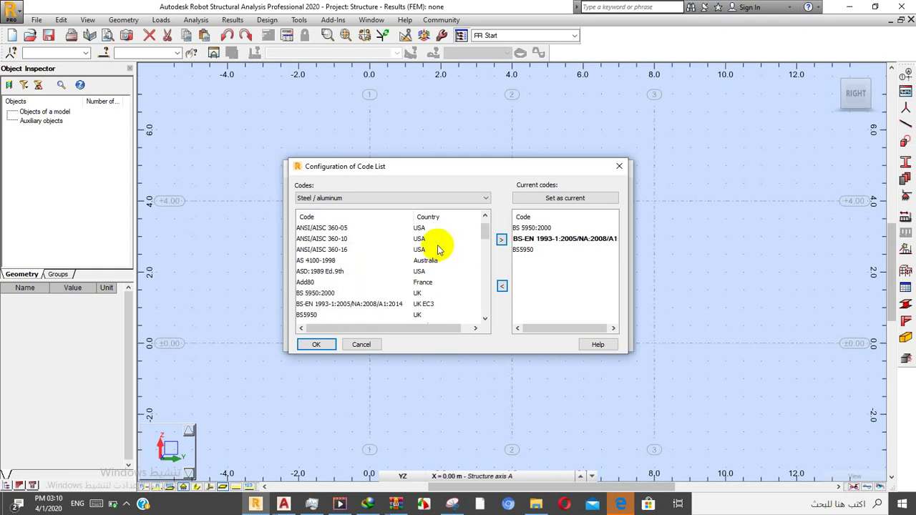
pyautogui.scroll(-1, 438, 248)
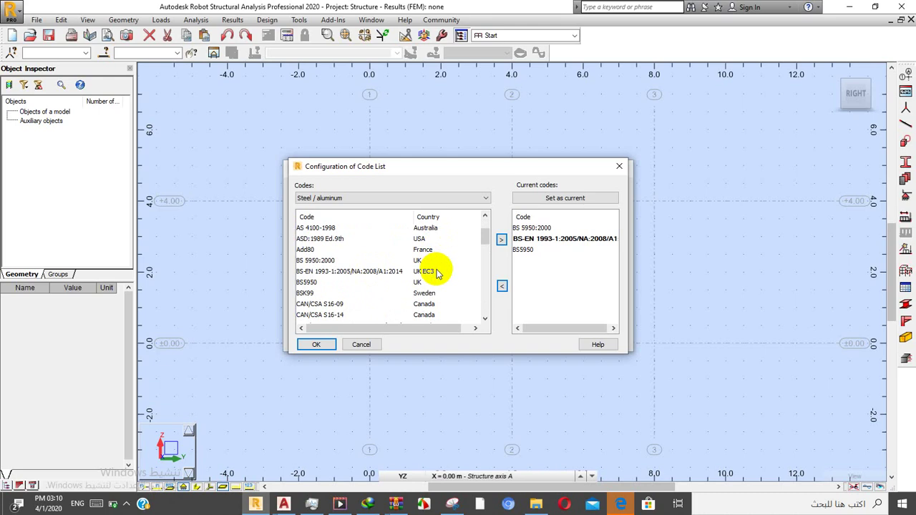
pyautogui.scroll(-3, 436, 273)
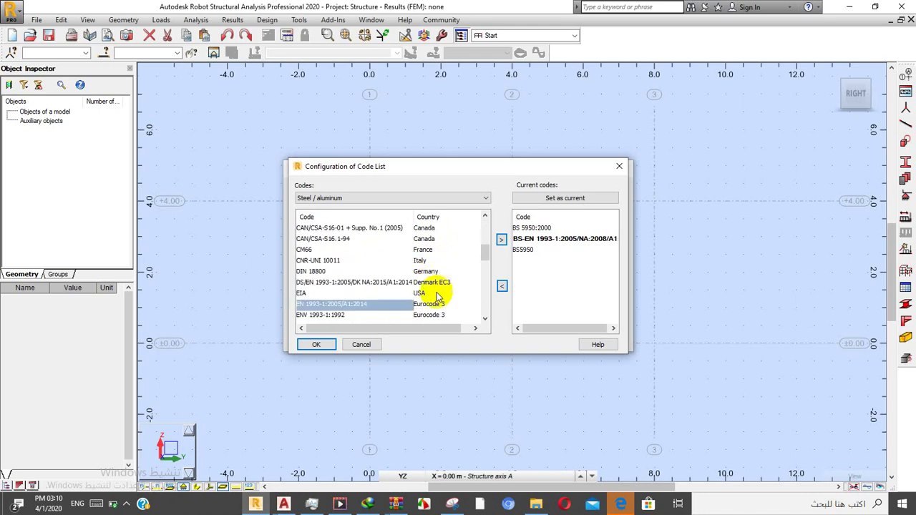
pyautogui.click(501, 240)
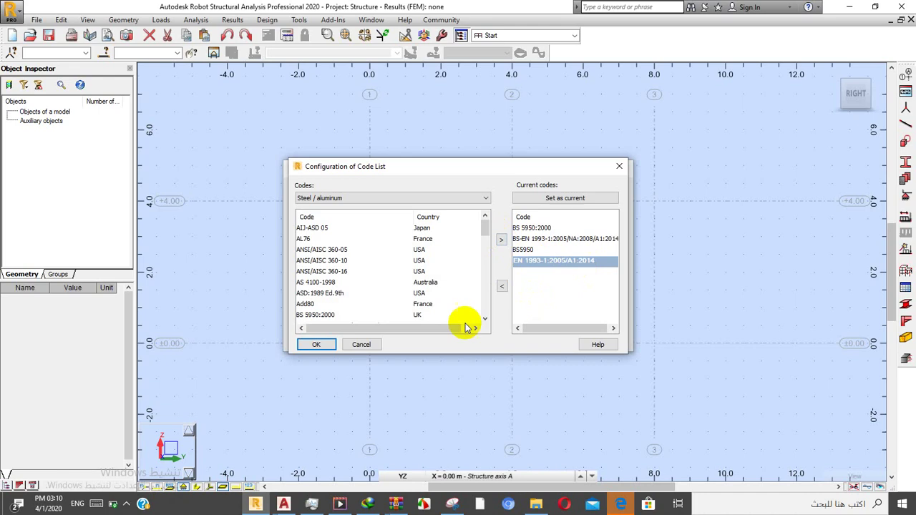
pyautogui.click(316, 344)
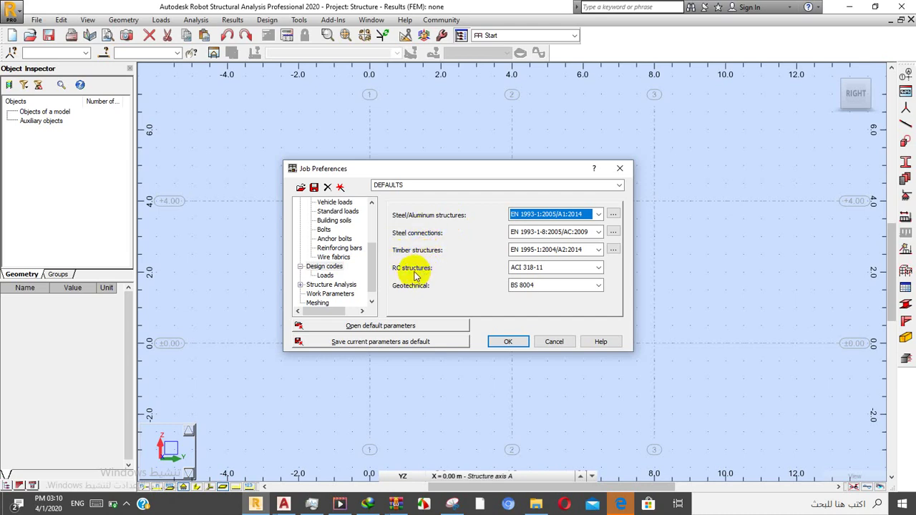
# - Try to select EN 1990:2002 as the code for load combinations in the job's load codes
pyautogui.click(326, 277)
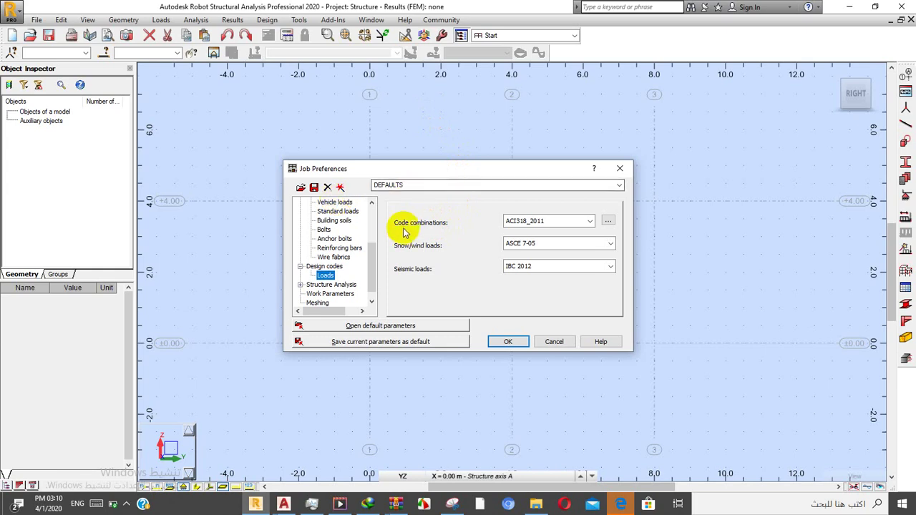
pyautogui.click(589, 223)
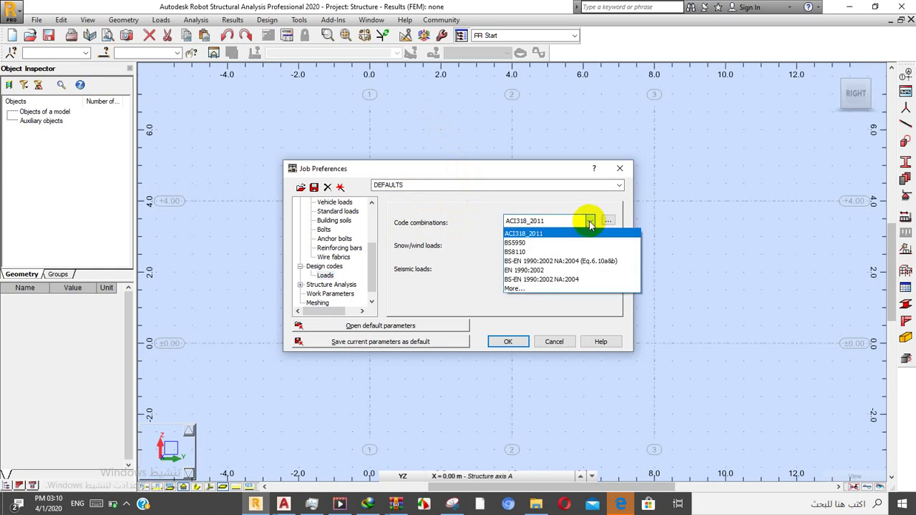
pyautogui.click(556, 288)
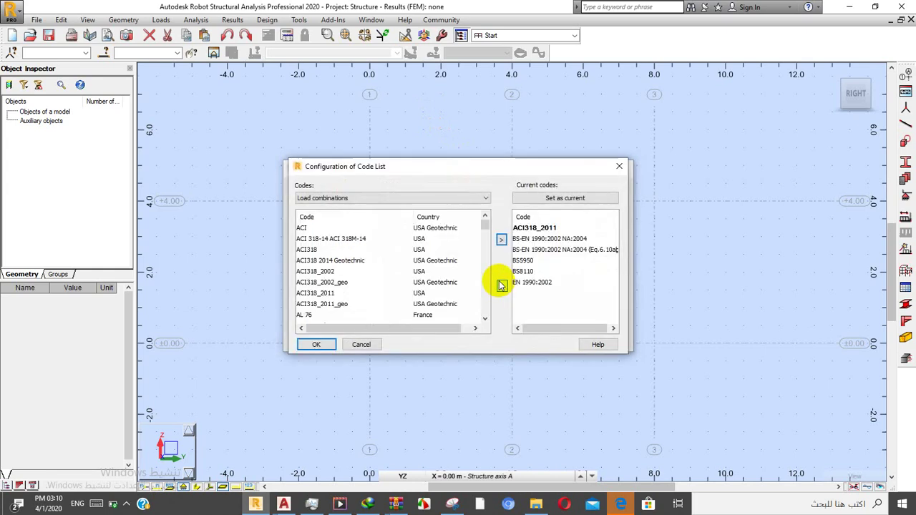
pyautogui.scroll(-5, 343, 249)
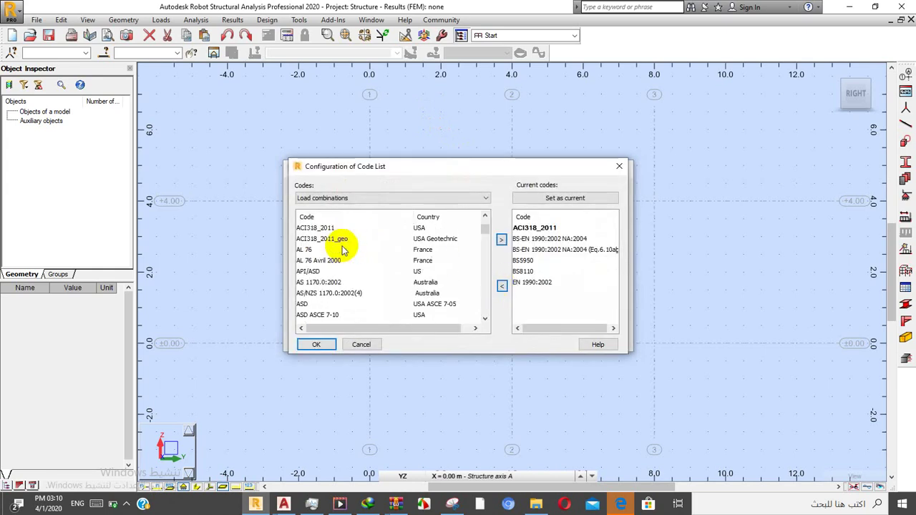
pyautogui.scroll(-5, 343, 250)
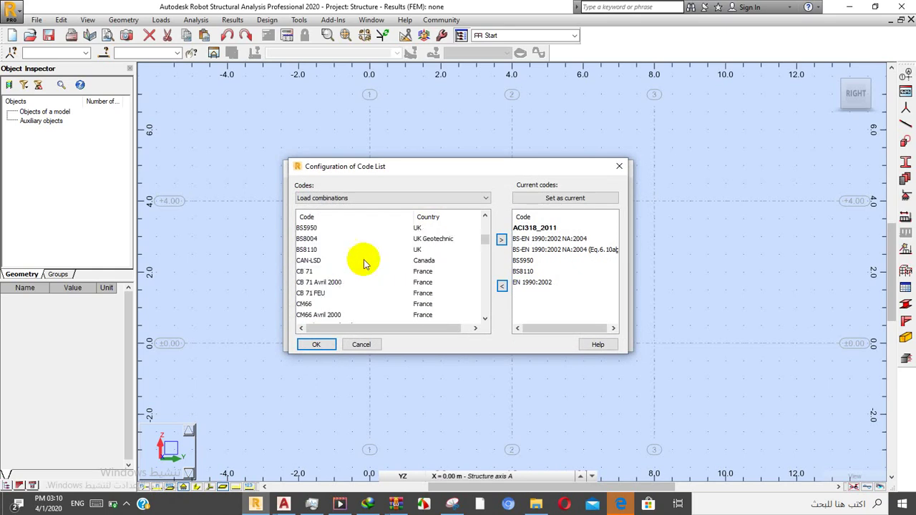
pyautogui.scroll(-3, 365, 263)
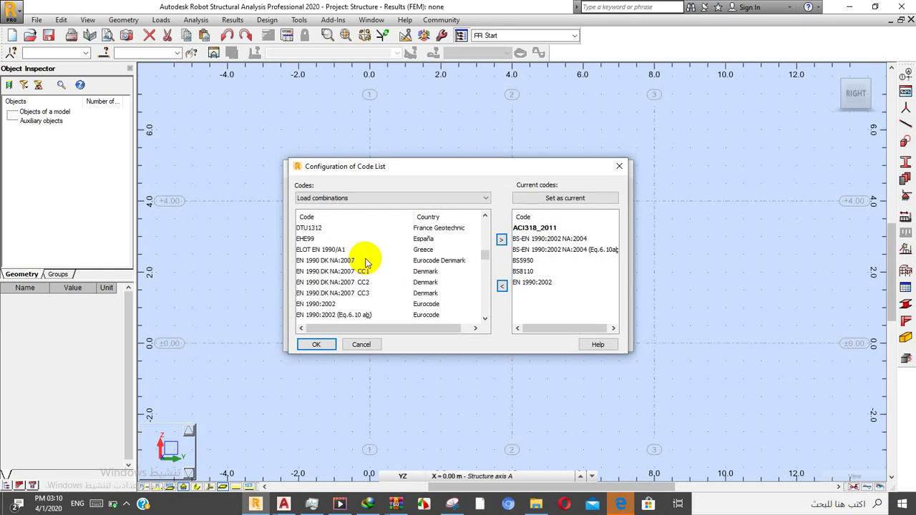
pyautogui.scroll(1, 386, 265)
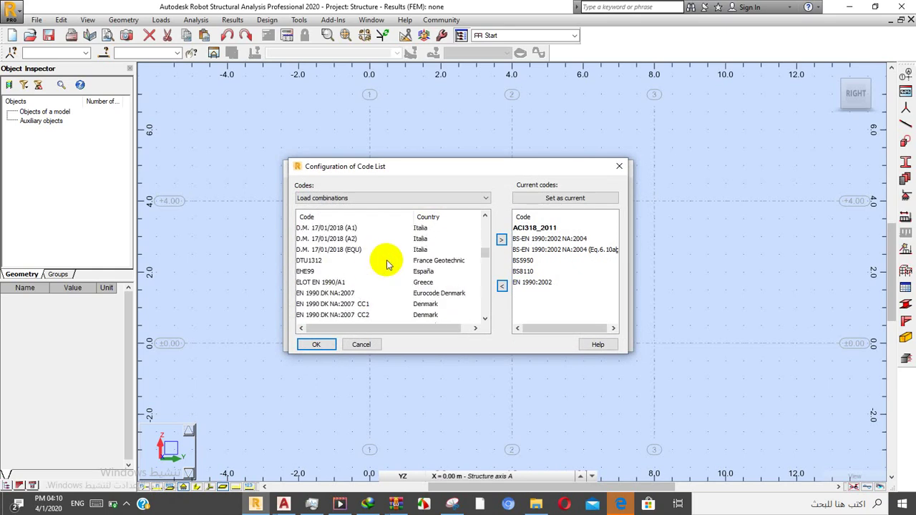
pyautogui.scroll(-2, 387, 265)
pyautogui.scroll(-1, 386, 264)
pyautogui.scroll(1, 387, 265)
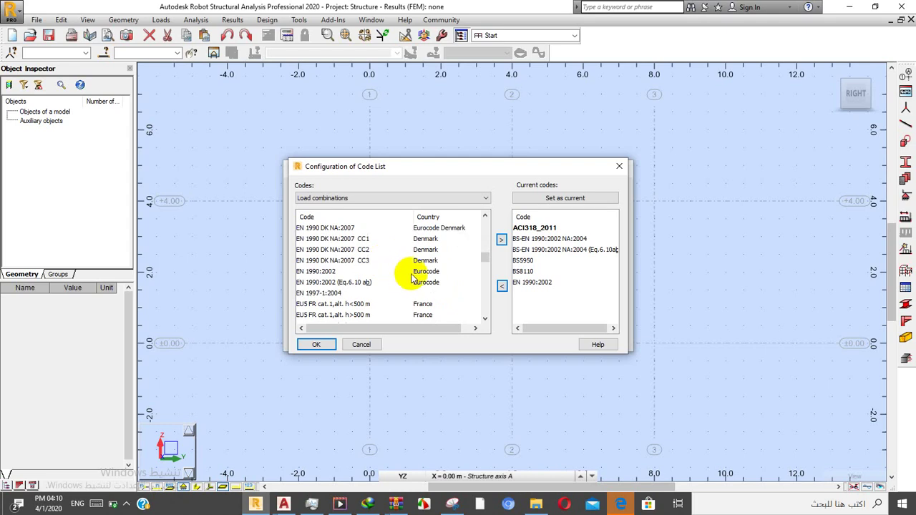
pyautogui.click(412, 273)
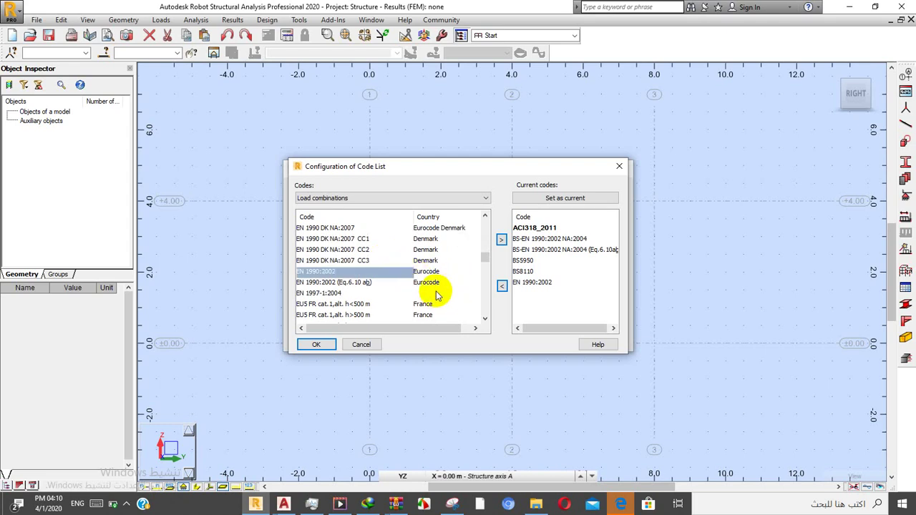
pyautogui.click(318, 344)
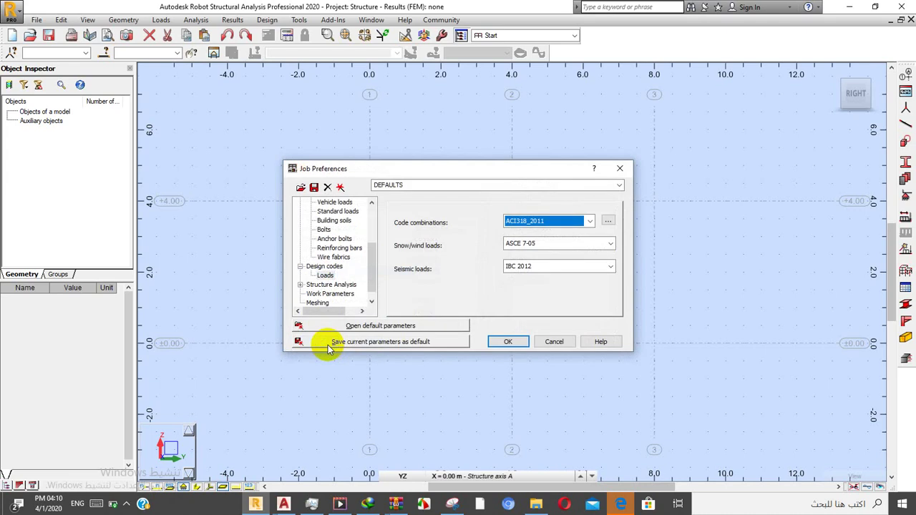
# - Set the Eurocode EN 1990:2002 as the current code for load combinations
pyautogui.click(588, 222)
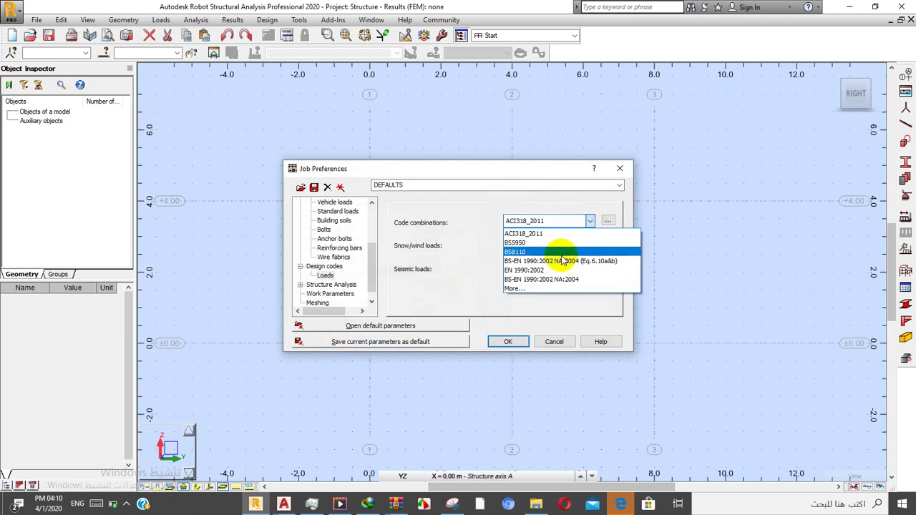
pyautogui.click(544, 289)
pyautogui.scroll(-2, 438, 269)
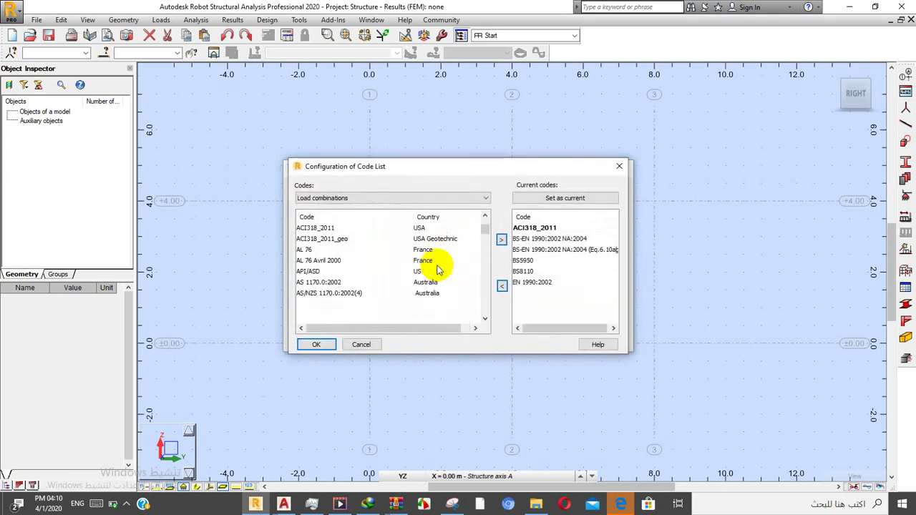
pyautogui.scroll(-3, 438, 269)
pyautogui.scroll(-6, 438, 272)
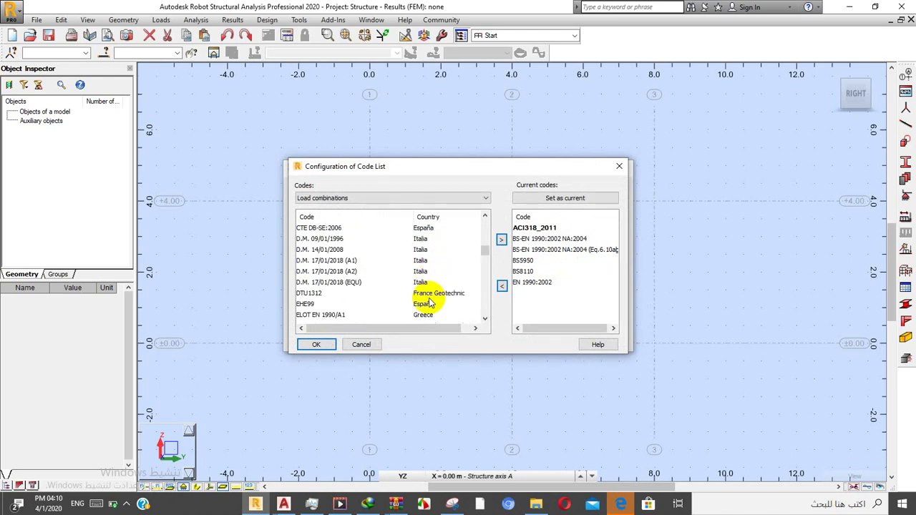
pyautogui.scroll(-1, 429, 304)
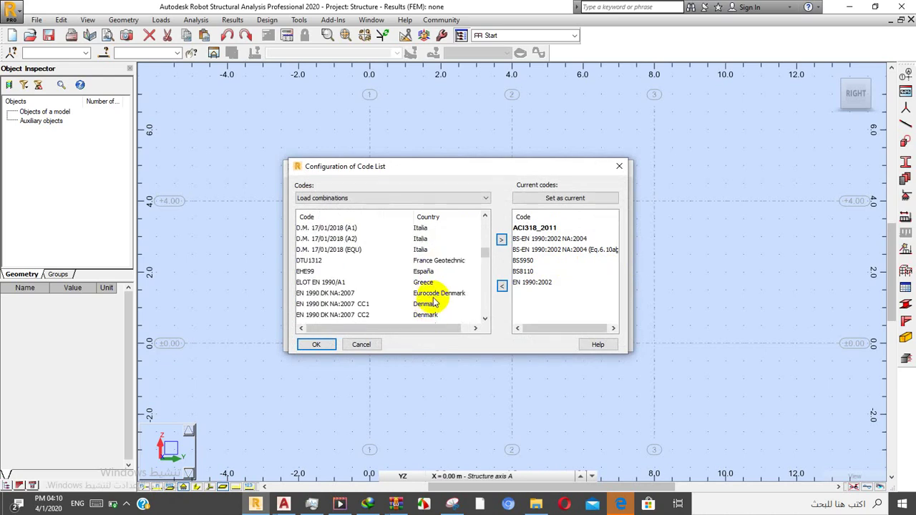
pyautogui.scroll(7, 432, 294)
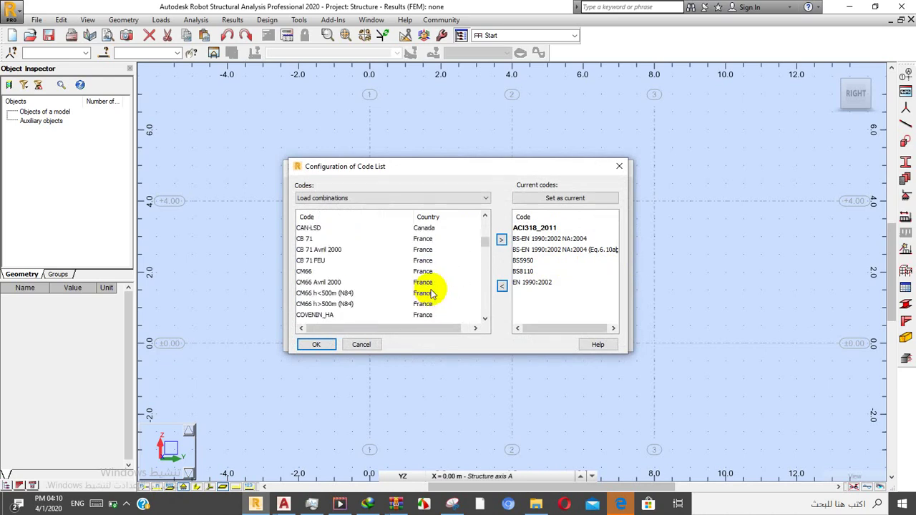
pyautogui.scroll(-7, 433, 295)
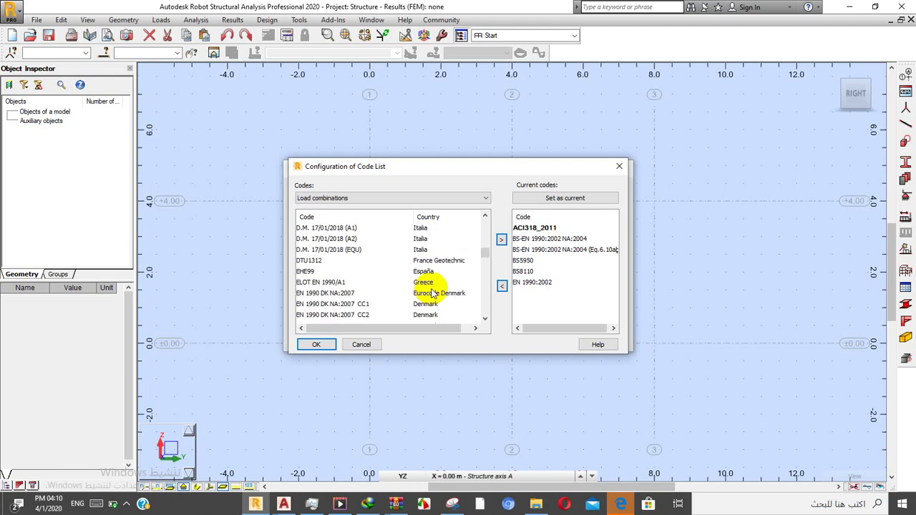
pyautogui.scroll(-1, 441, 269)
pyautogui.scroll(-2, 439, 274)
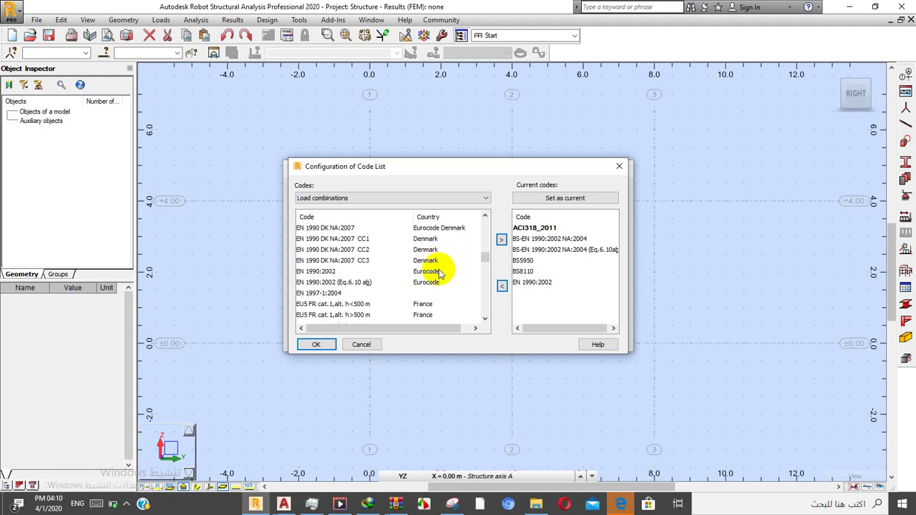
pyautogui.click(427, 242)
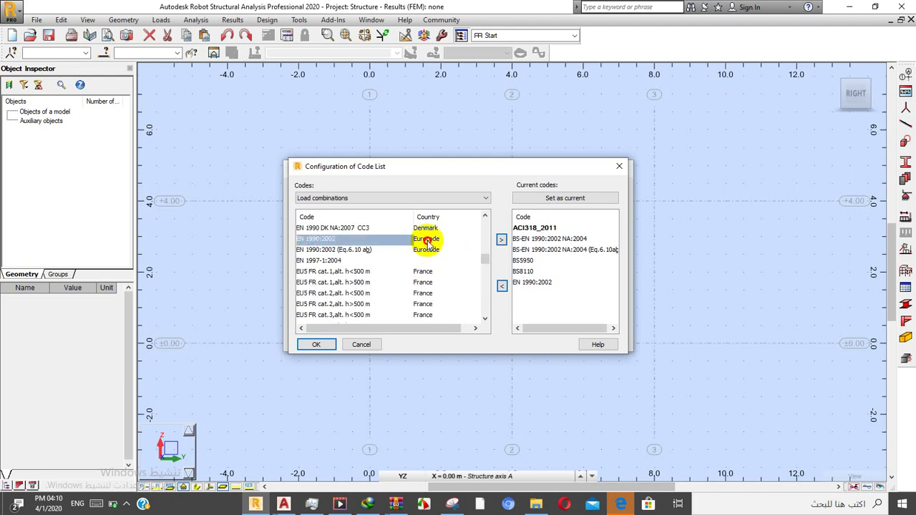
pyautogui.click(500, 239)
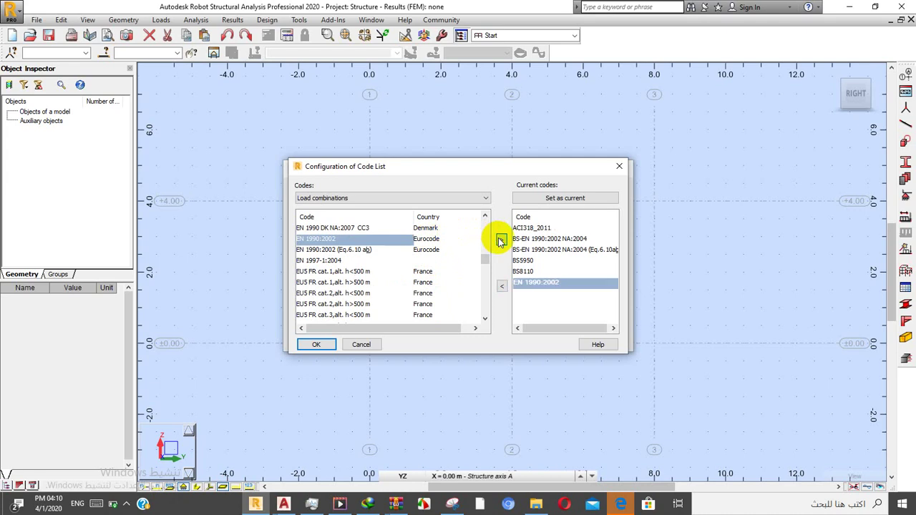
pyautogui.click(327, 342)
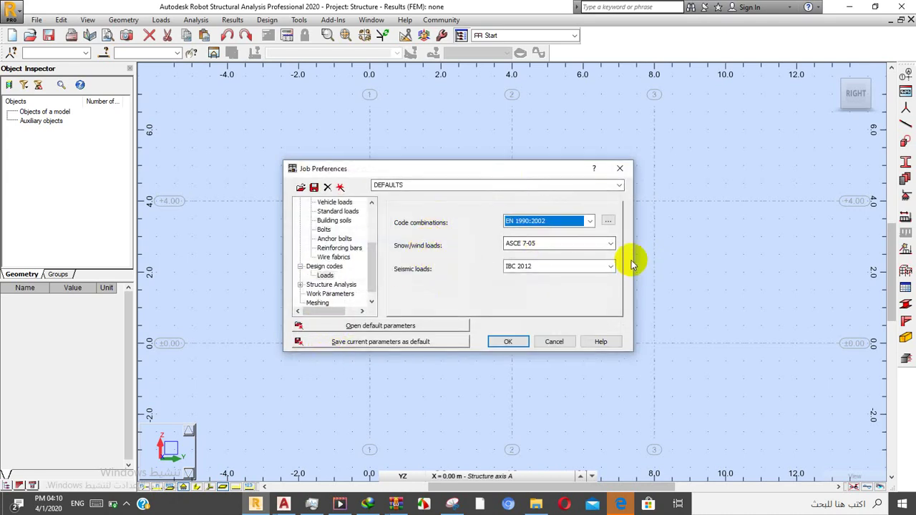
# - Set EN 1991-1-3/4:2005 as the current snow/wind code and apply the job preferences, converting member parameters to EN 1993-1:2005/A1:2014
pyautogui.click(610, 245)
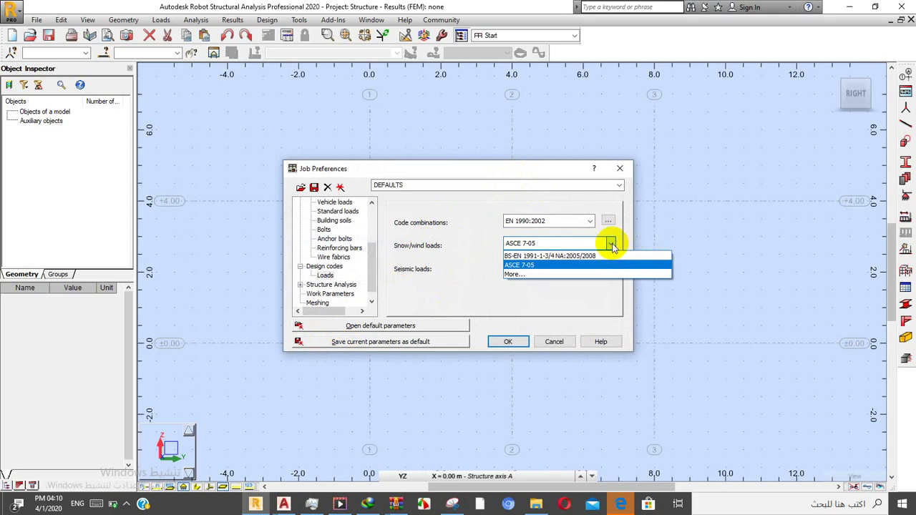
pyautogui.click(580, 278)
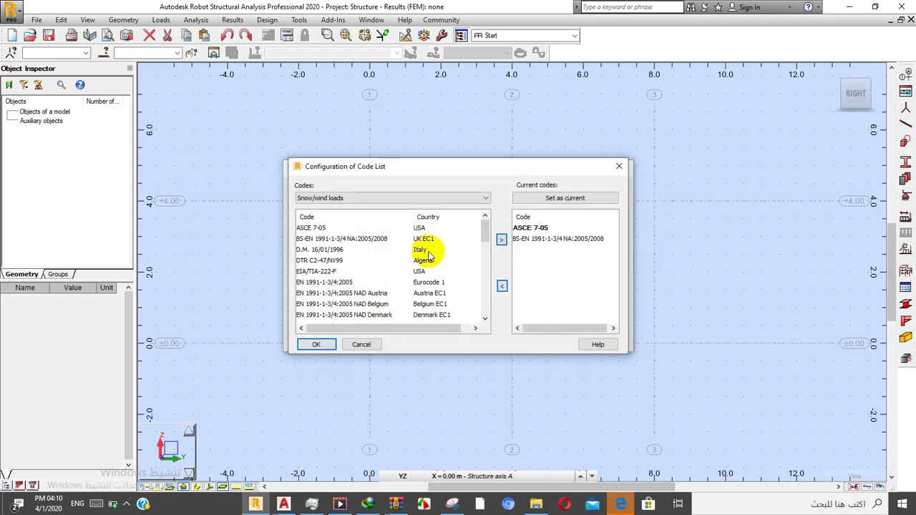
pyautogui.click(431, 281)
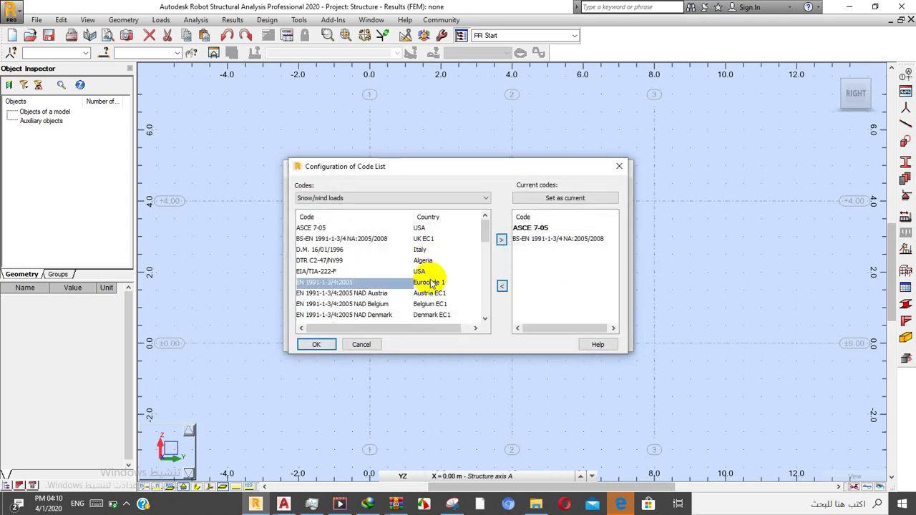
pyautogui.click(501, 239)
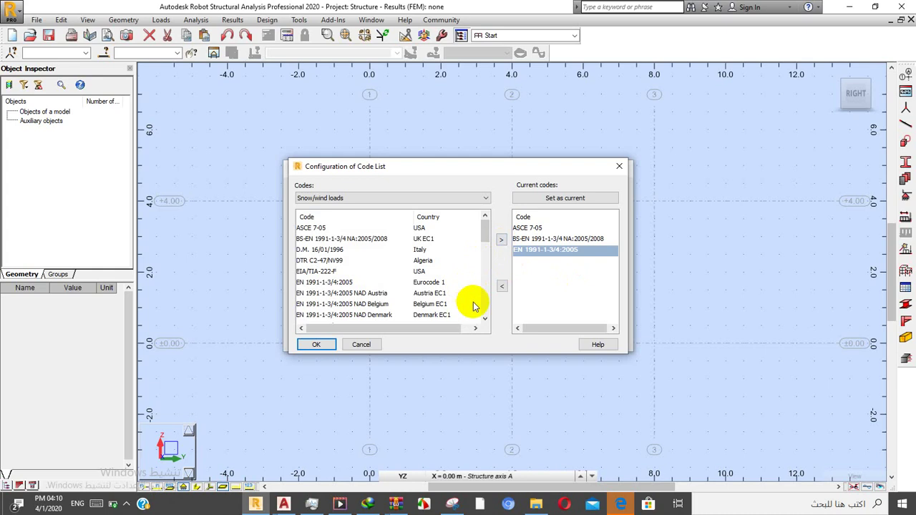
pyautogui.click(316, 344)
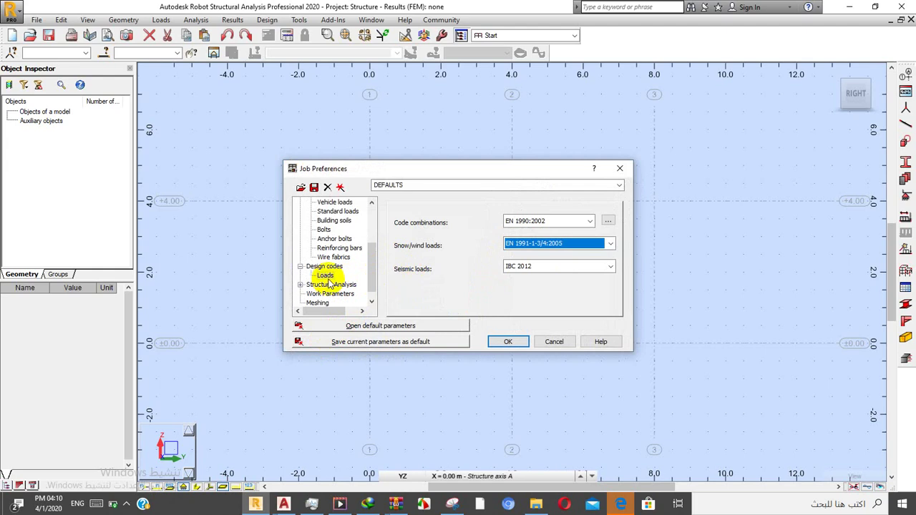
pyautogui.click(507, 341)
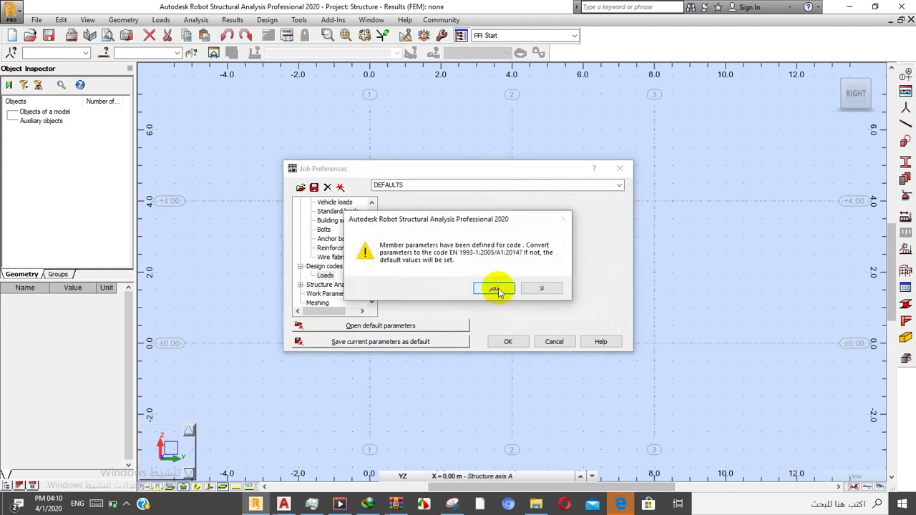
pyautogui.click(496, 289)
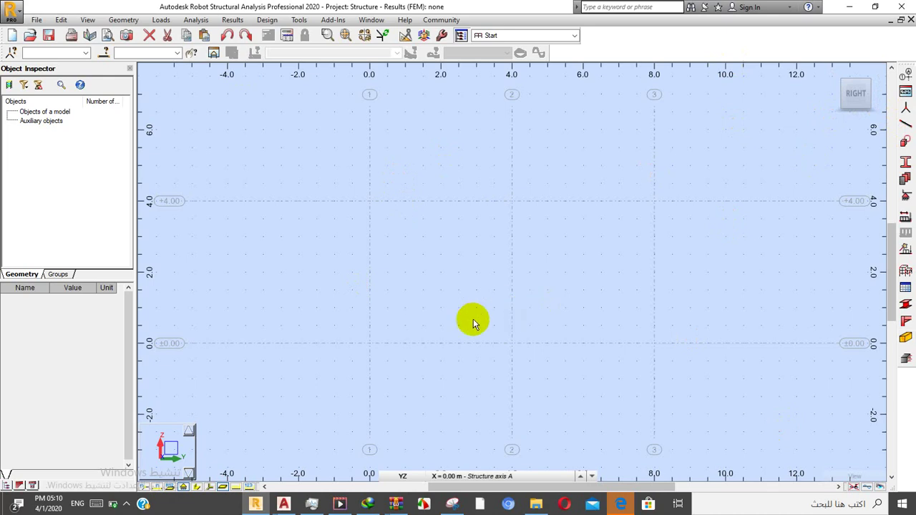
# - Switch the view to the XY plane at structure axis +4.00, Z = 4.00 m
pyautogui.click(435, 476)
pyautogui.click(403, 476)
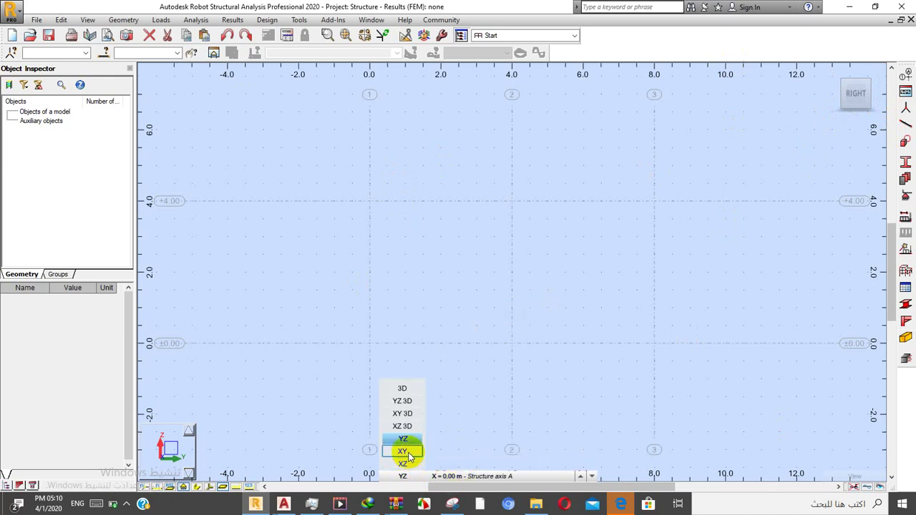
pyautogui.click(402, 450)
pyautogui.click(469, 477)
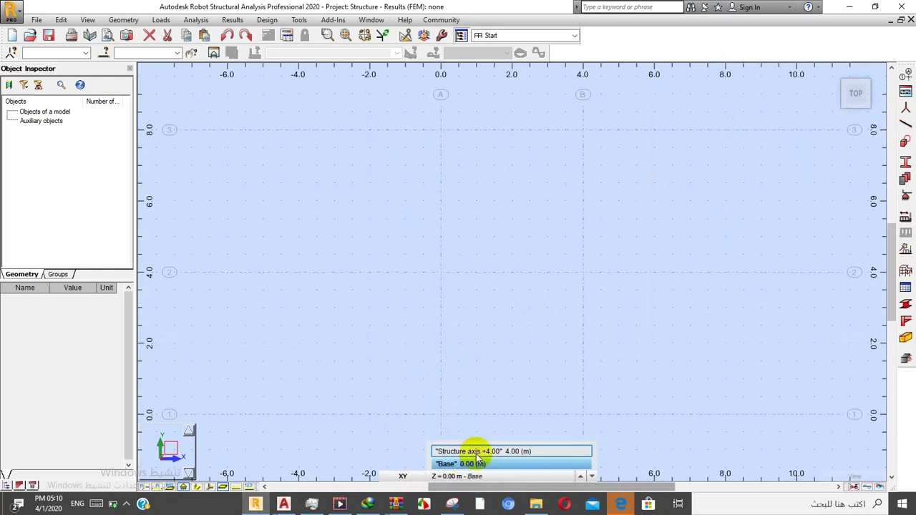
pyautogui.click(476, 451)
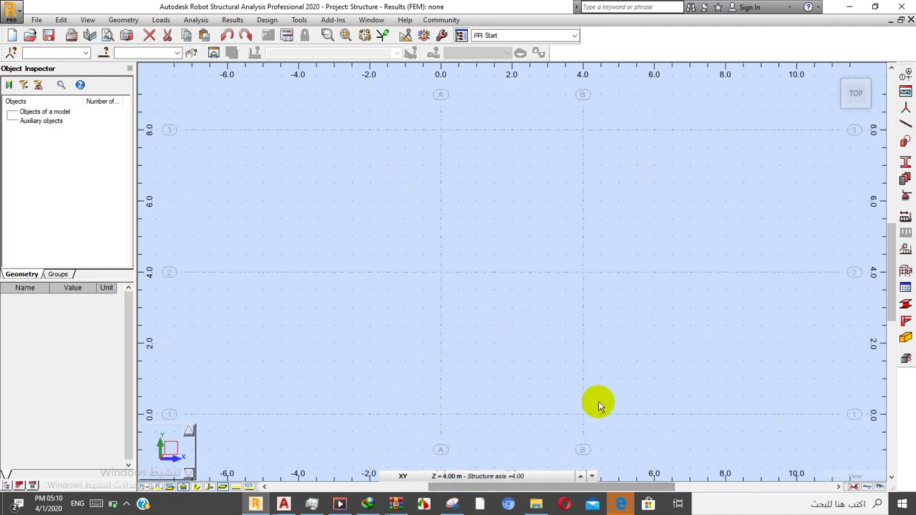
# - Add a steel HEB 400 section in S 275 from the European section database to the section list
pyautogui.click(904, 165)
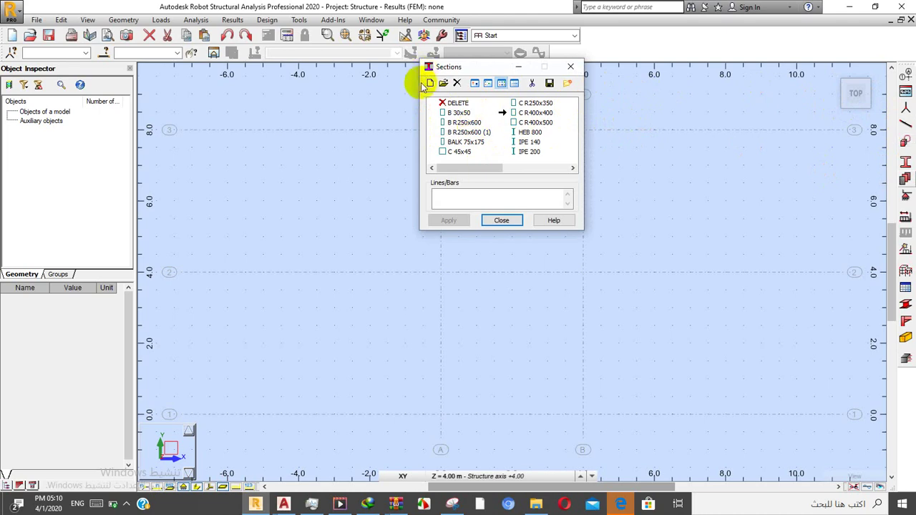
pyautogui.click(427, 83)
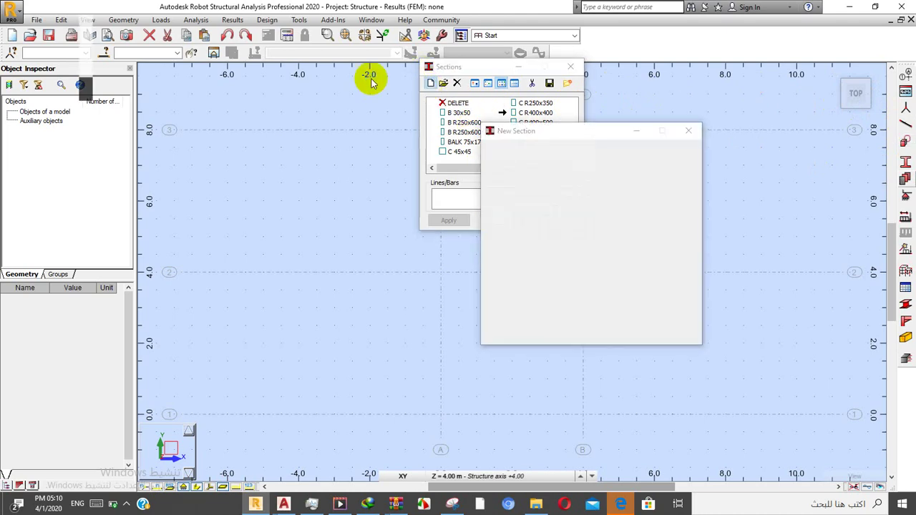
pyautogui.click(561, 152)
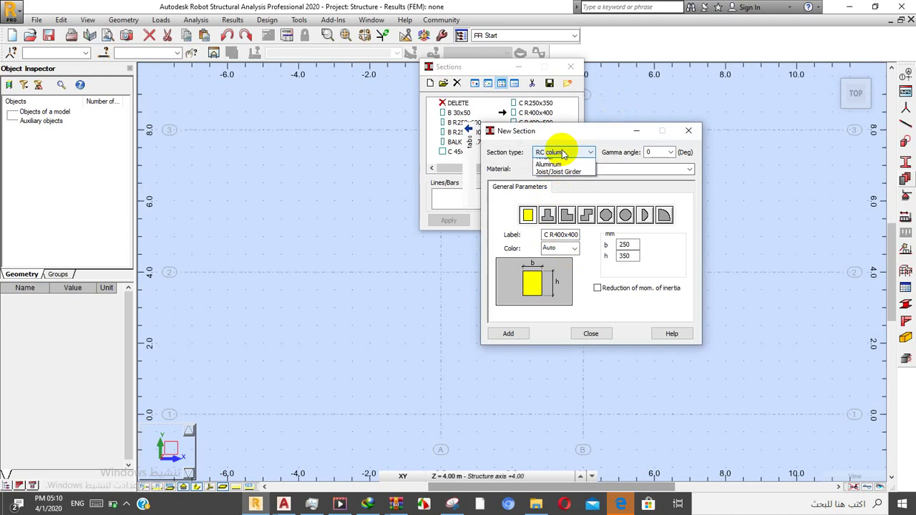
pyautogui.click(552, 163)
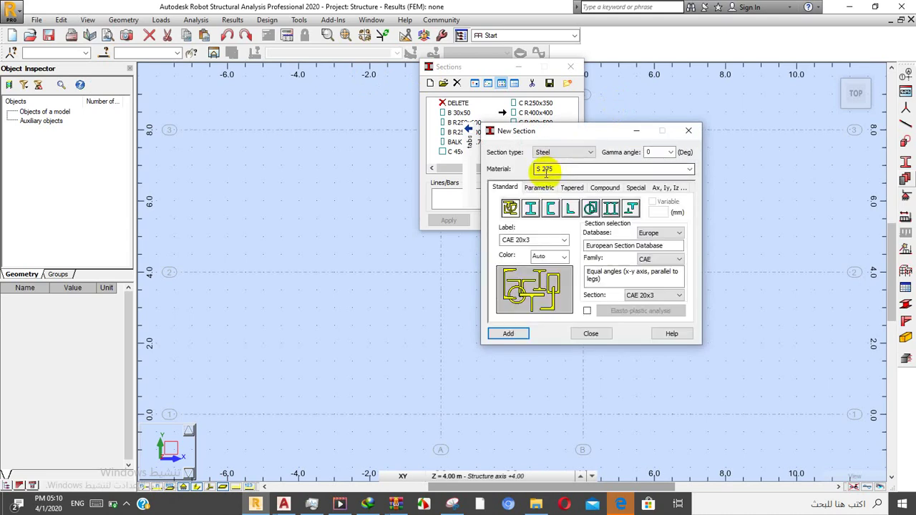
pyautogui.click(653, 258)
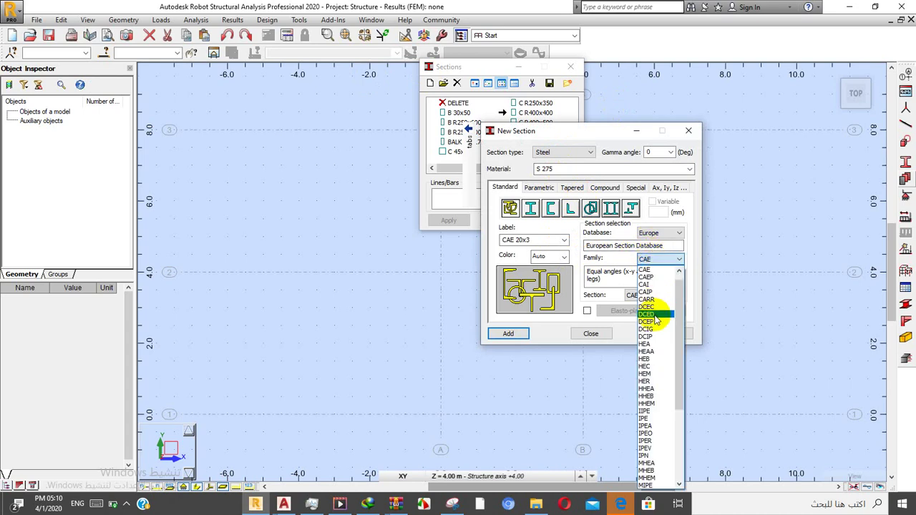
pyautogui.click(650, 358)
pyautogui.click(662, 297)
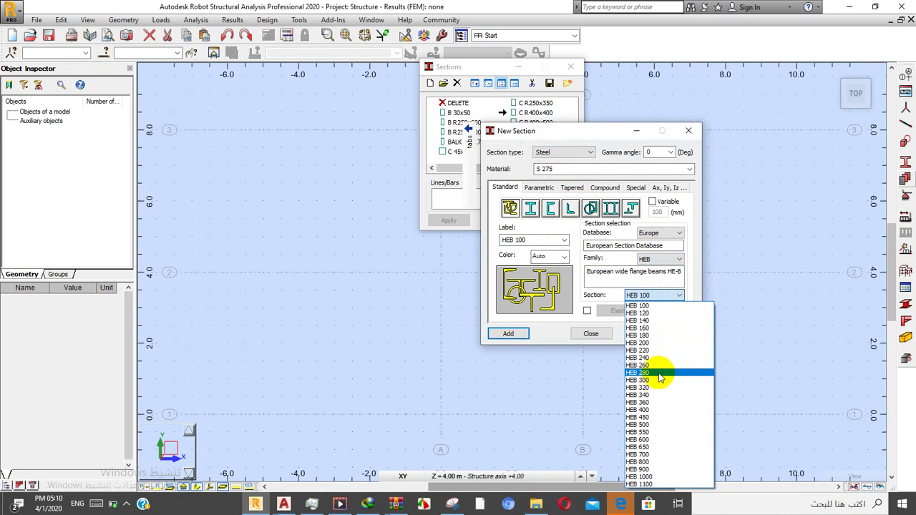
pyautogui.click(641, 409)
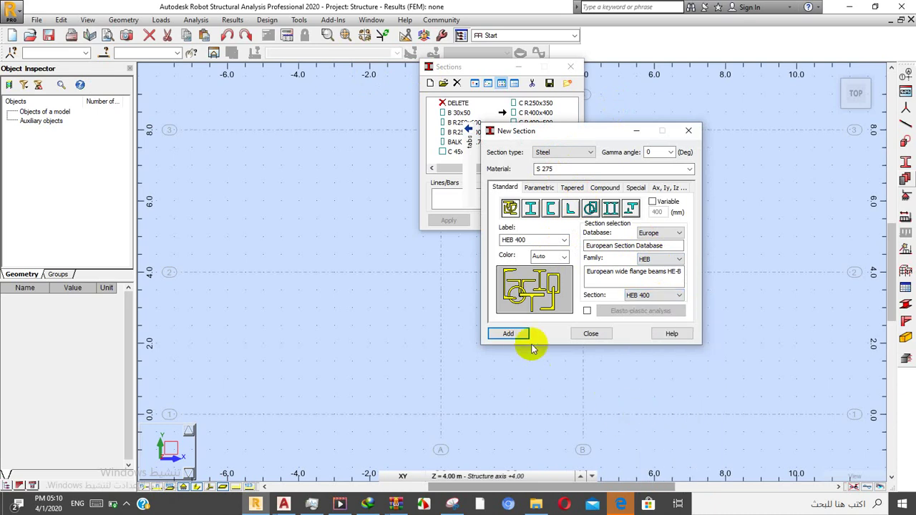
pyautogui.click(511, 334)
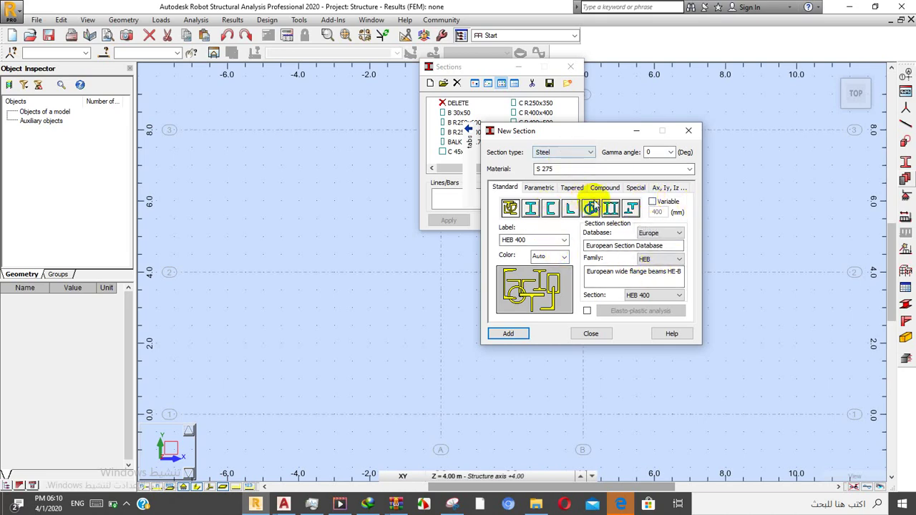
pyautogui.click(534, 212)
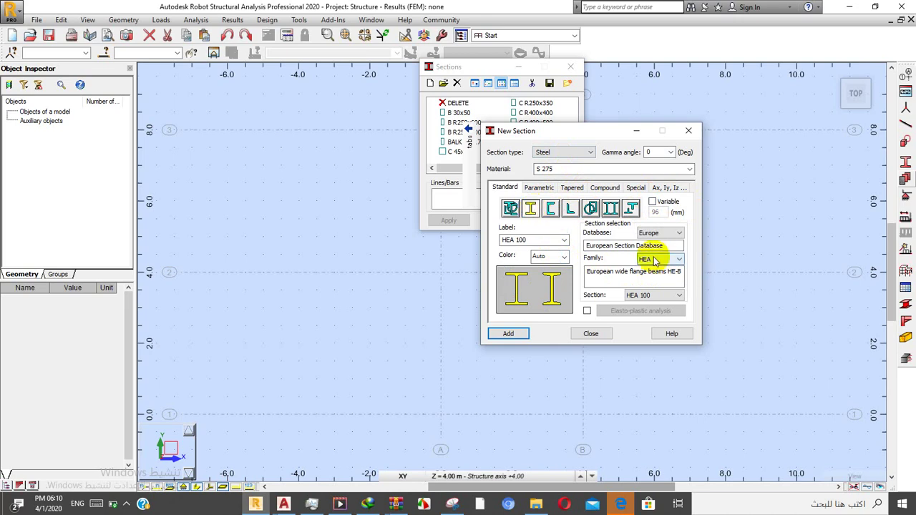
pyautogui.click(510, 209)
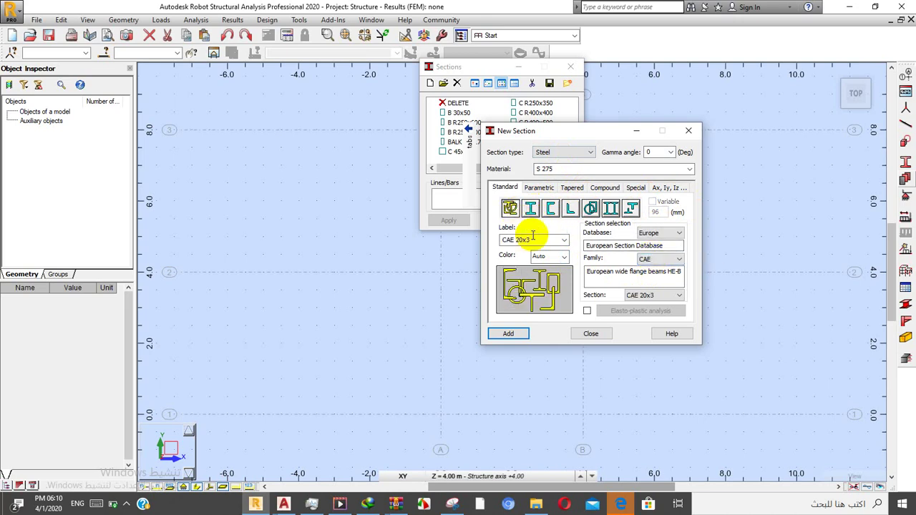
pyautogui.click(678, 233)
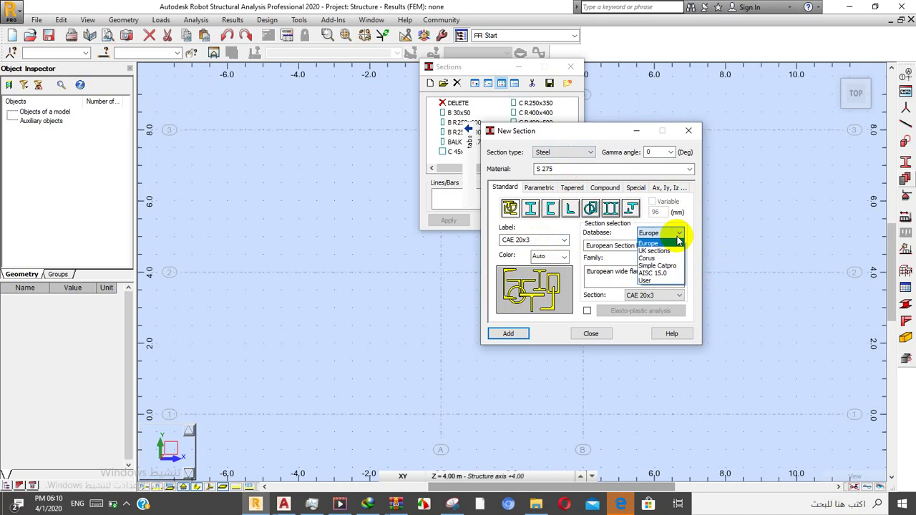
pyautogui.click(678, 233)
pyautogui.click(678, 233)
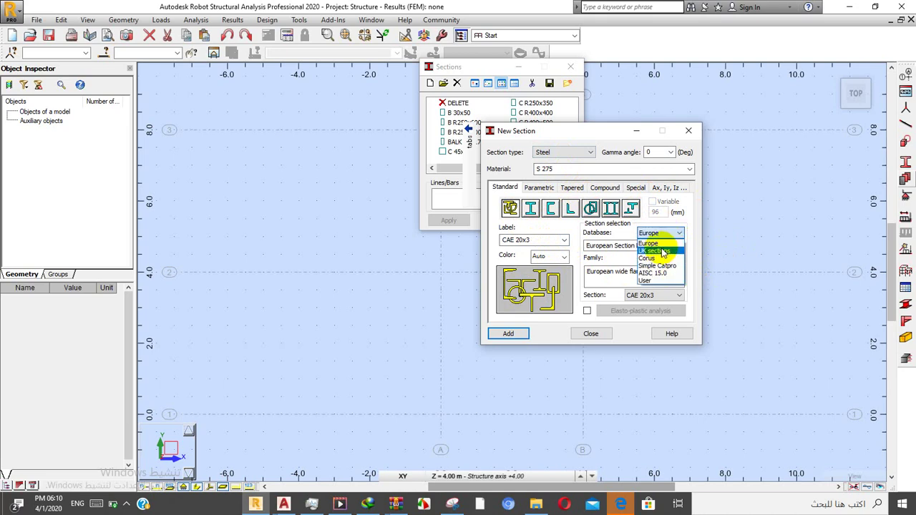
pyautogui.click(651, 243)
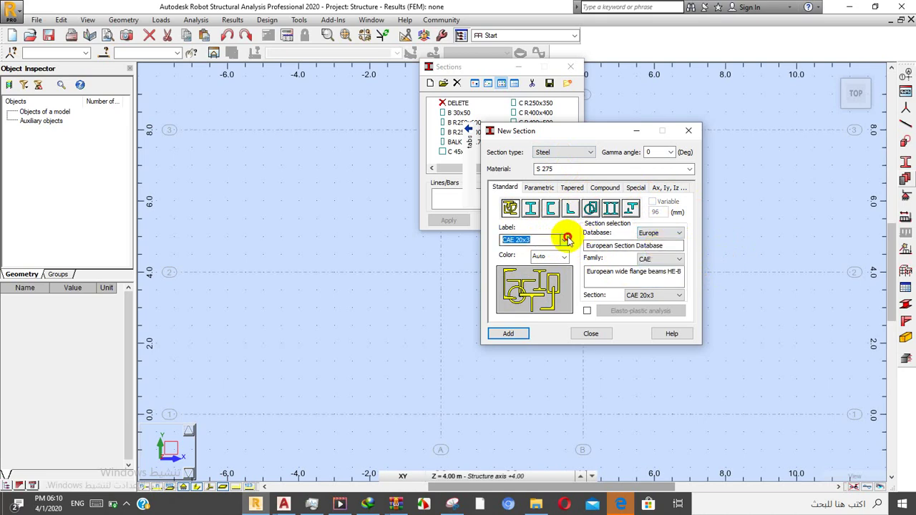
pyautogui.click(567, 239)
pyautogui.click(567, 239)
# - Add an IPE 360 steel section from the European IPE family to the section list
pyautogui.click(646, 261)
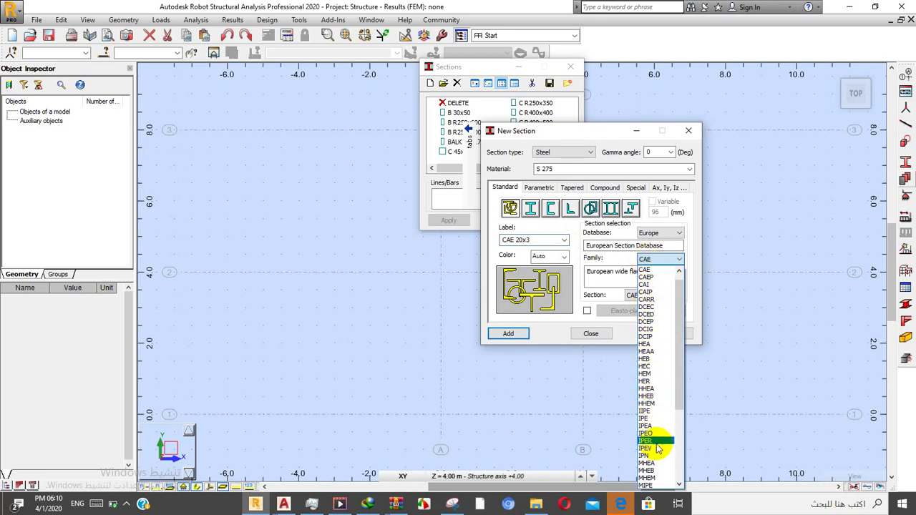
pyautogui.click(656, 420)
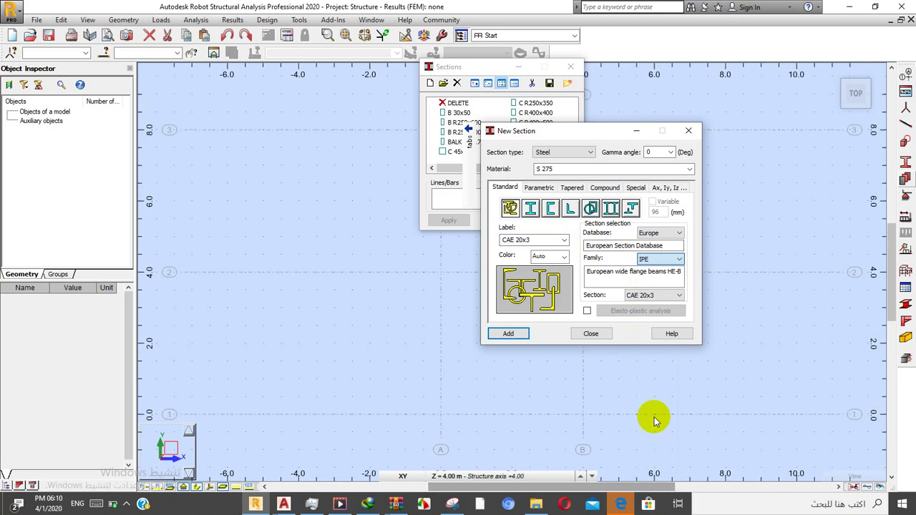
pyautogui.click(565, 241)
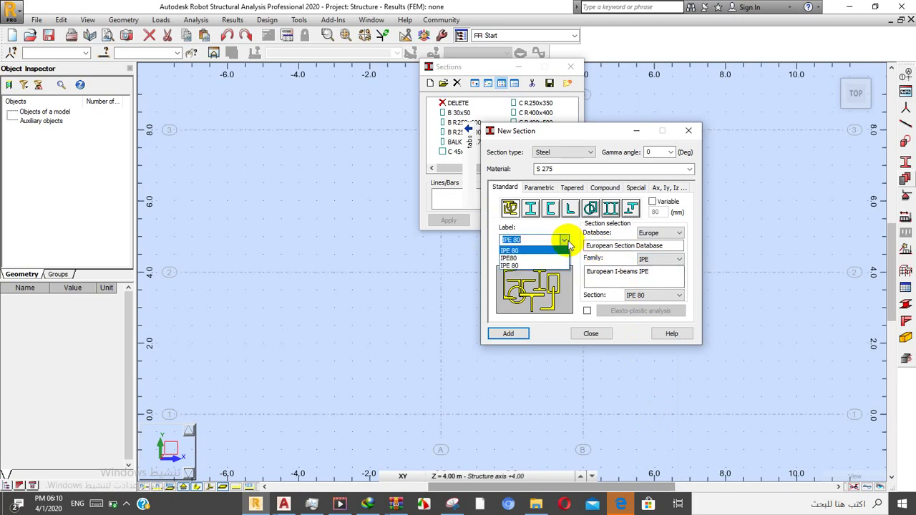
pyautogui.click(565, 242)
pyautogui.click(647, 294)
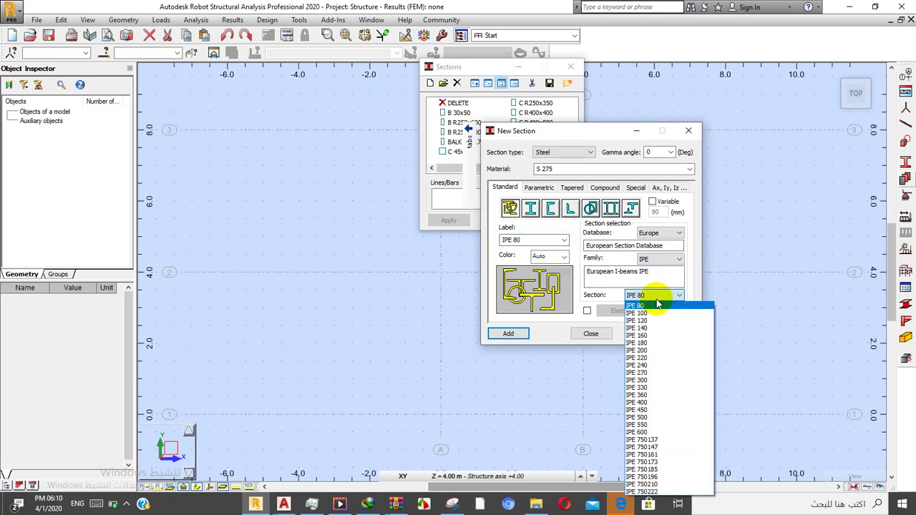
pyautogui.click(656, 397)
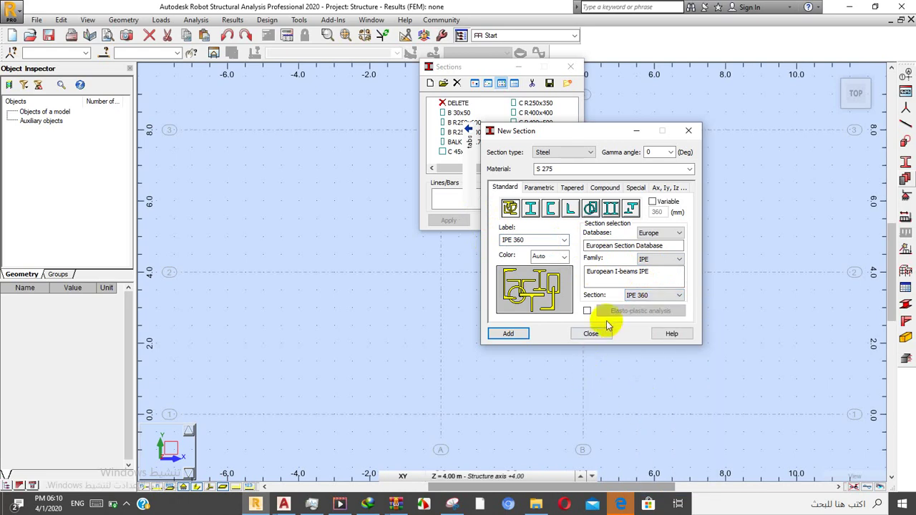
pyautogui.click(522, 335)
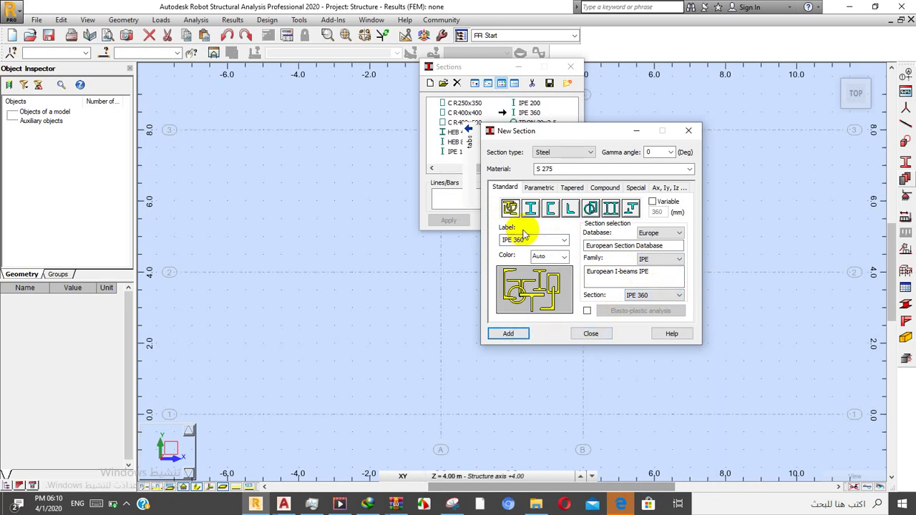
# - Define an IPE 200 steel section in S 275 and accept overwriting the existing section of that name
pyautogui.click(631, 297)
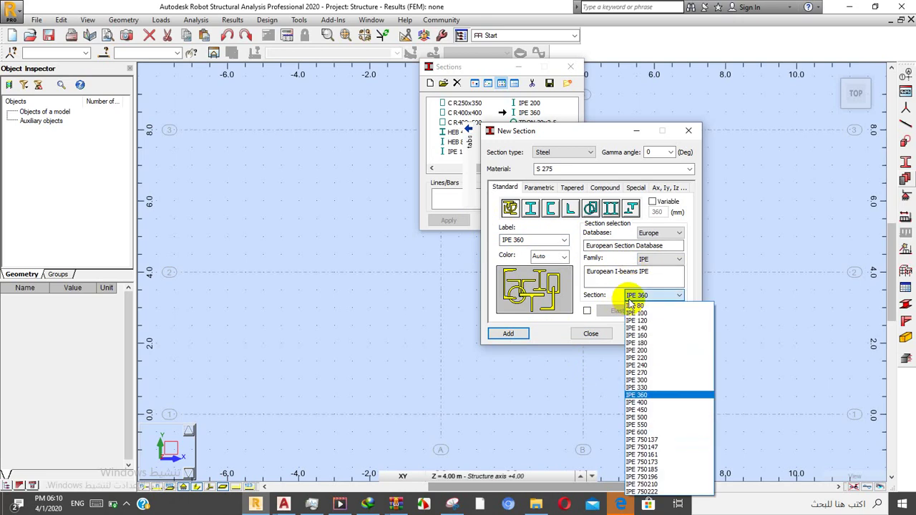
pyautogui.click(636, 350)
pyautogui.click(516, 336)
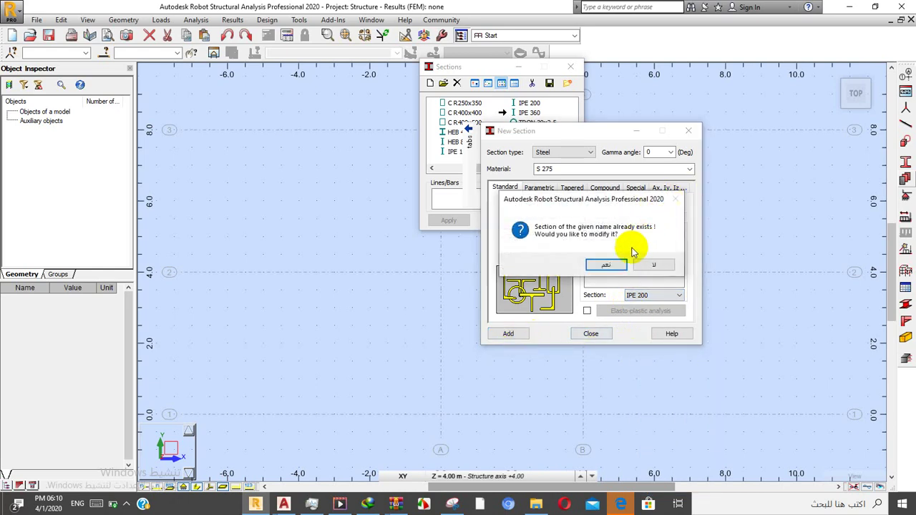
pyautogui.click(607, 265)
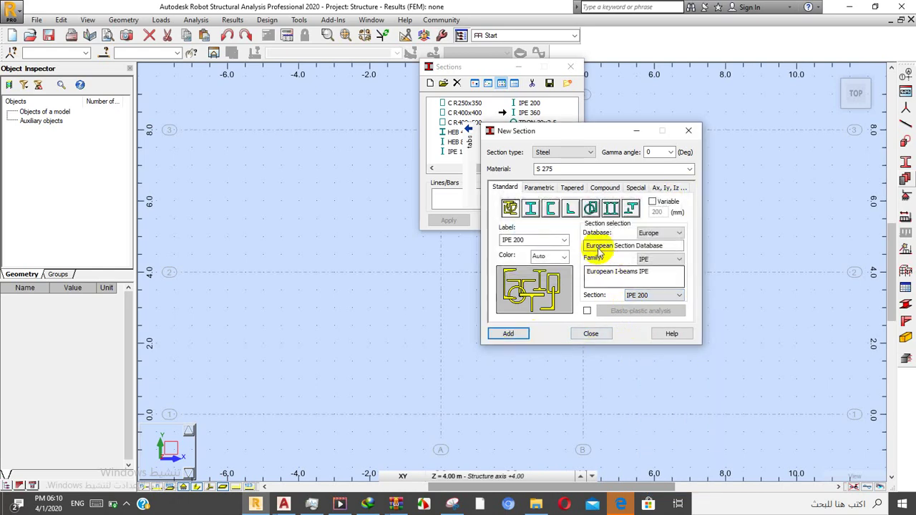
# - Add a TRON 40x2.5 round hollow tube section from the European database and finish defining sections
pyautogui.click(590, 210)
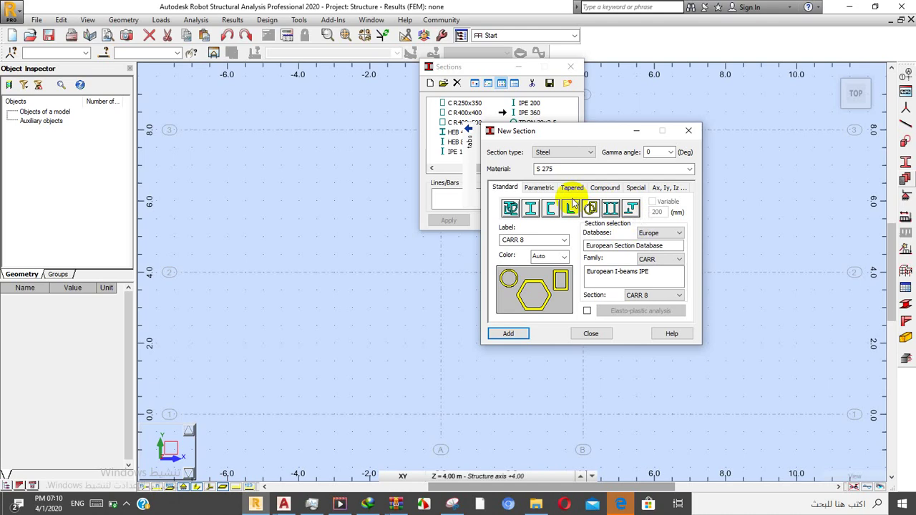
pyautogui.click(663, 259)
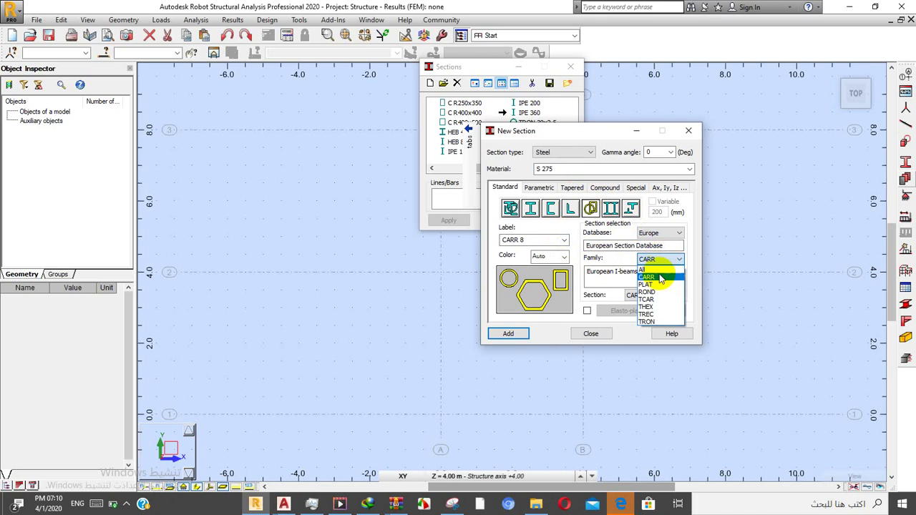
pyautogui.click(649, 322)
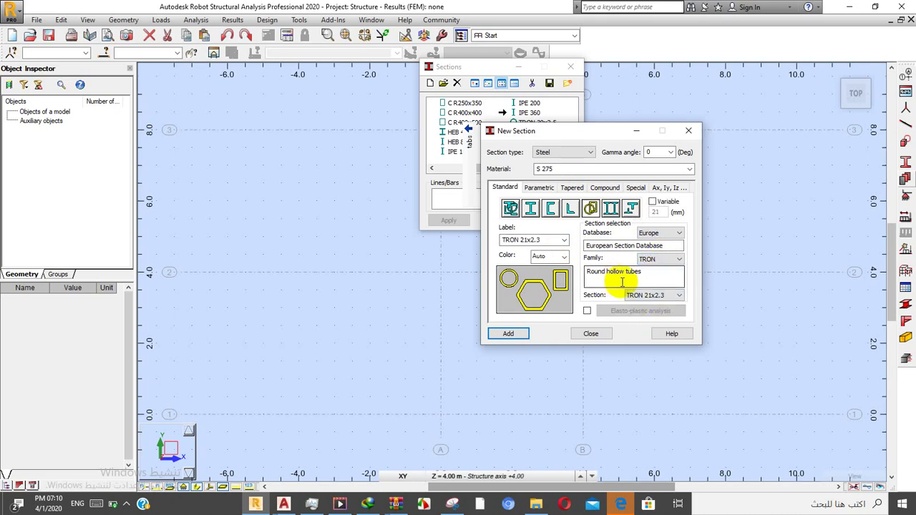
pyautogui.click(651, 296)
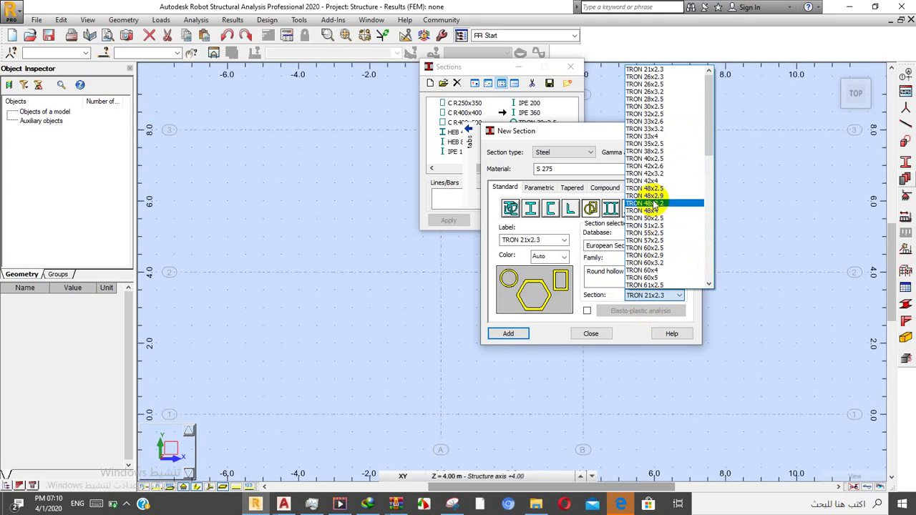
pyautogui.click(659, 159)
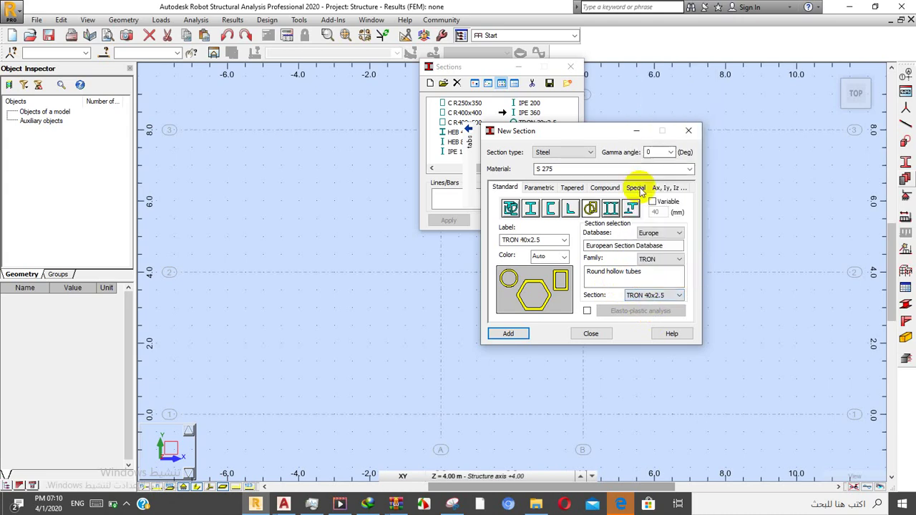
pyautogui.click(508, 334)
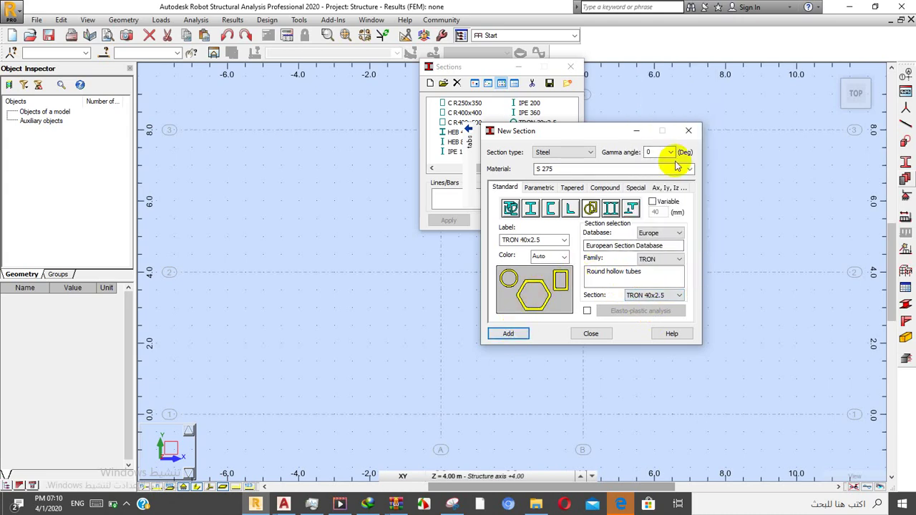
pyautogui.click(688, 131)
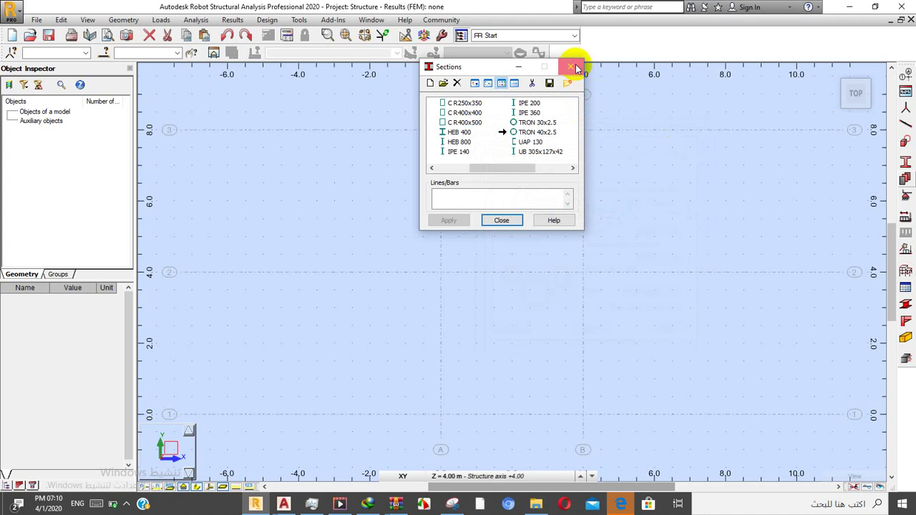
pyautogui.click(577, 67)
# - Start another new section definition and check the available section types and material choices
pyautogui.click(905, 163)
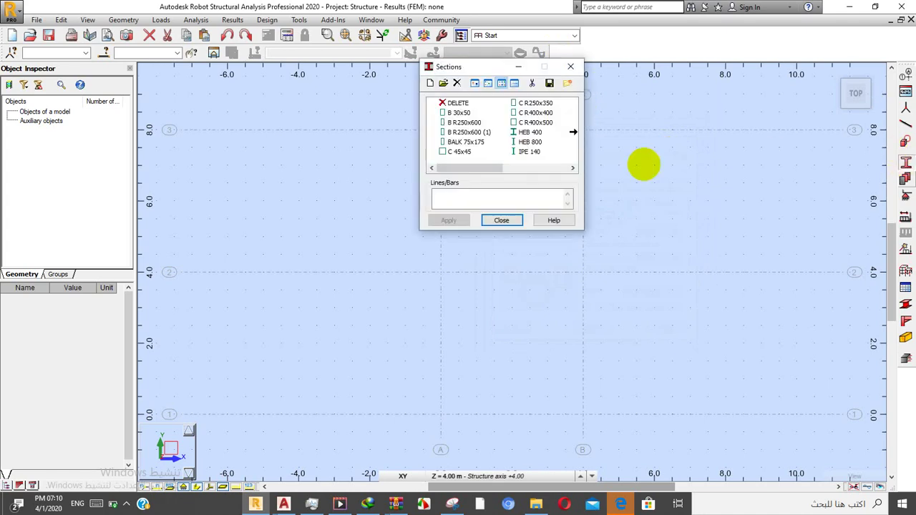
pyautogui.click(429, 83)
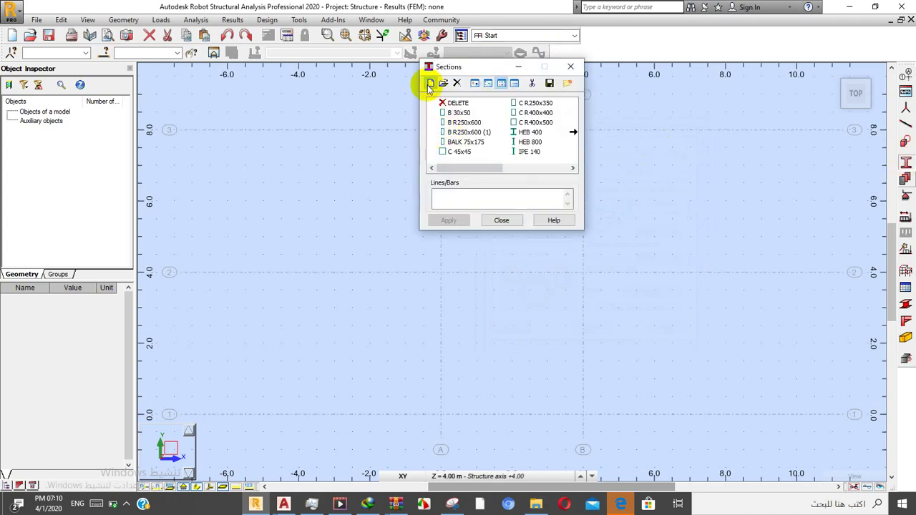
pyautogui.click(432, 83)
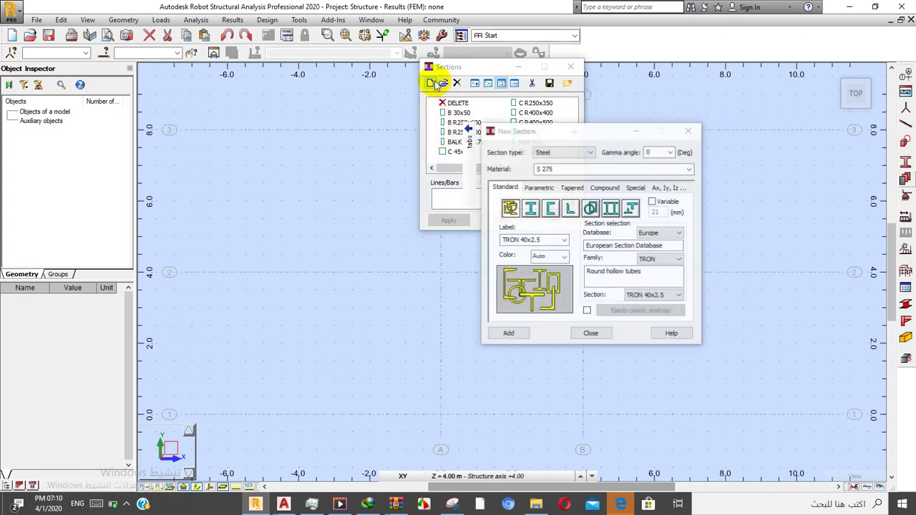
pyautogui.click(561, 152)
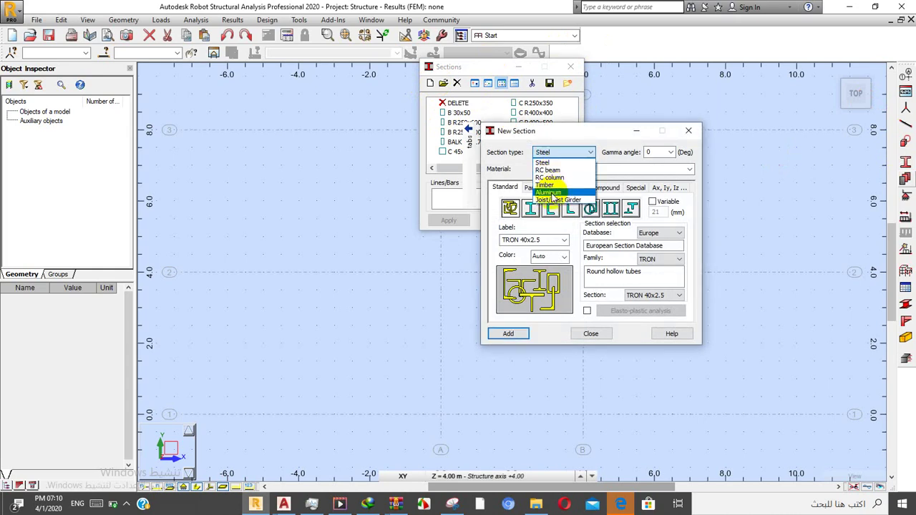
pyautogui.click(604, 146)
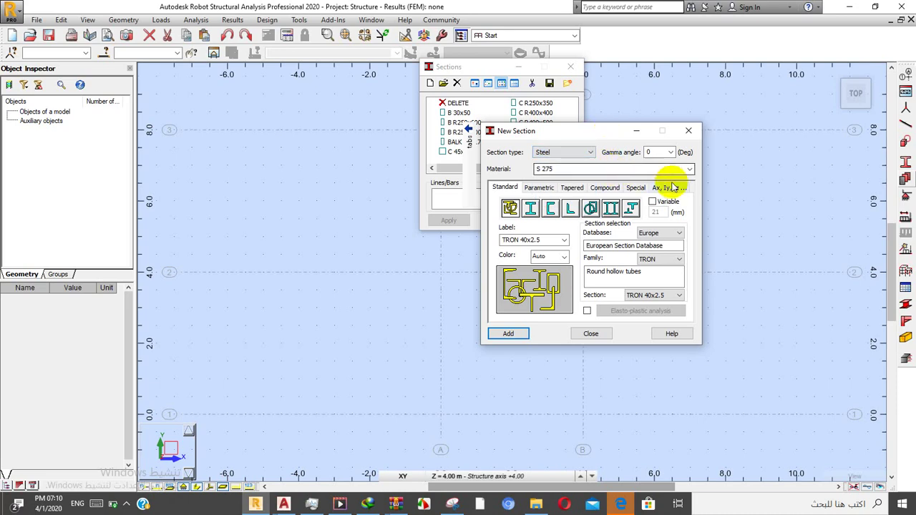
pyautogui.click(688, 169)
pyautogui.click(688, 170)
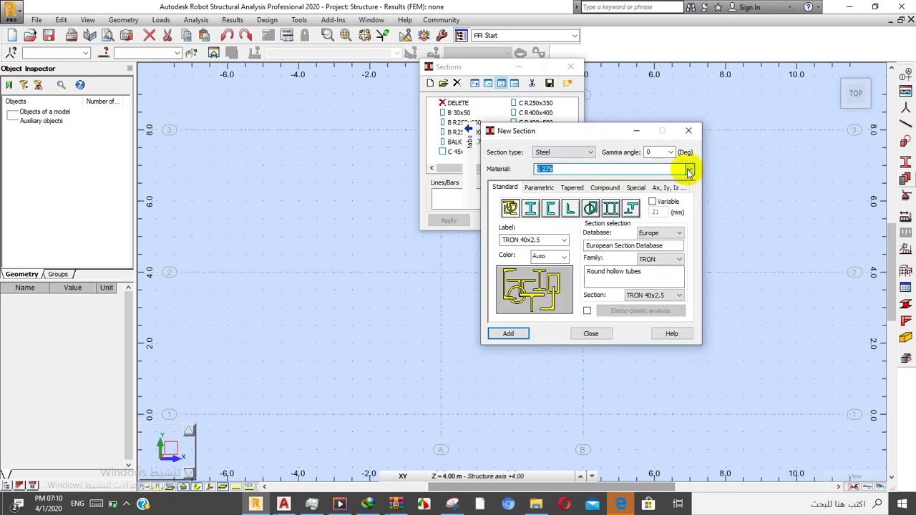
# - Close the section definition and the section list without adding another section
pyautogui.click(688, 131)
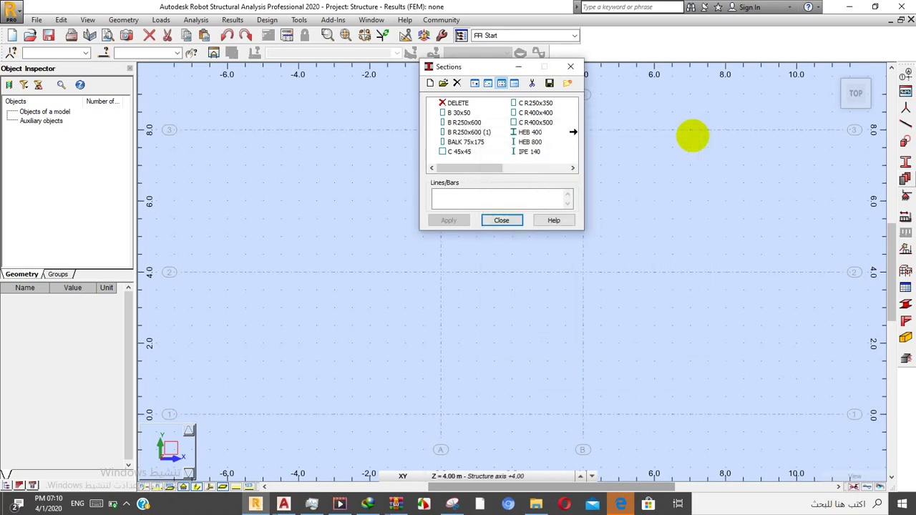
pyautogui.click(571, 68)
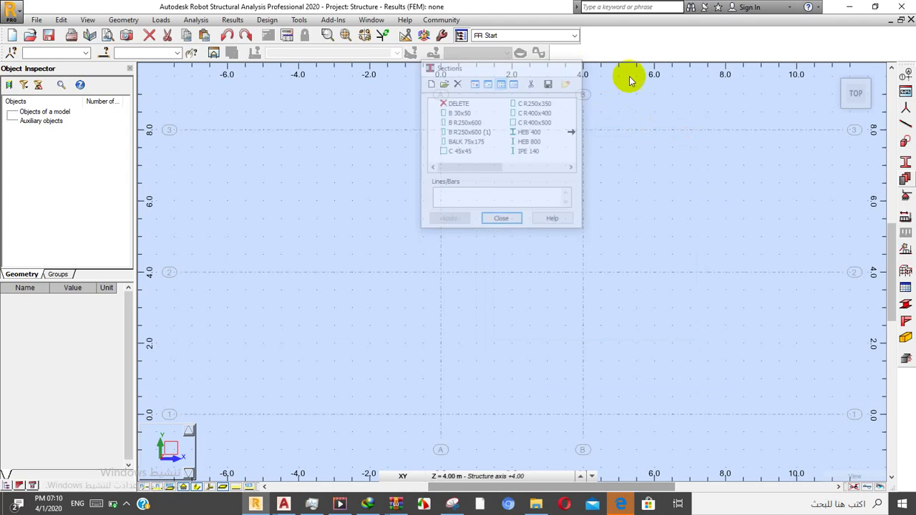
pyautogui.click(905, 162)
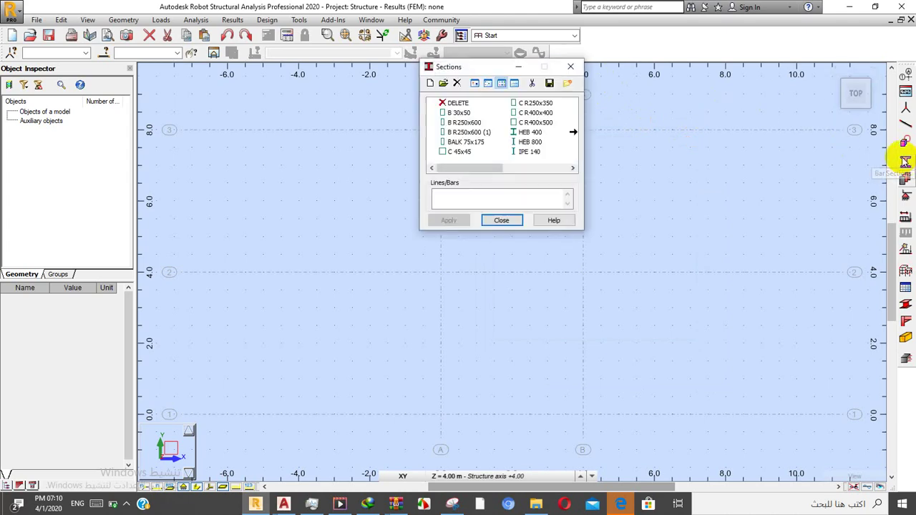
pyautogui.click(572, 68)
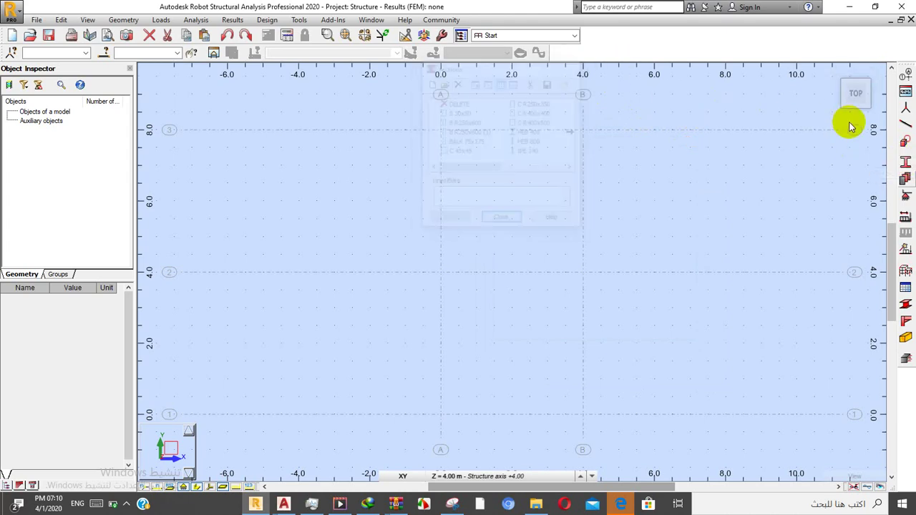
# - Switch the model view to 3D and start defining bars
pyautogui.click(905, 127)
pyautogui.moveTo(442, 71); pyautogui.dragTo(251, 64)
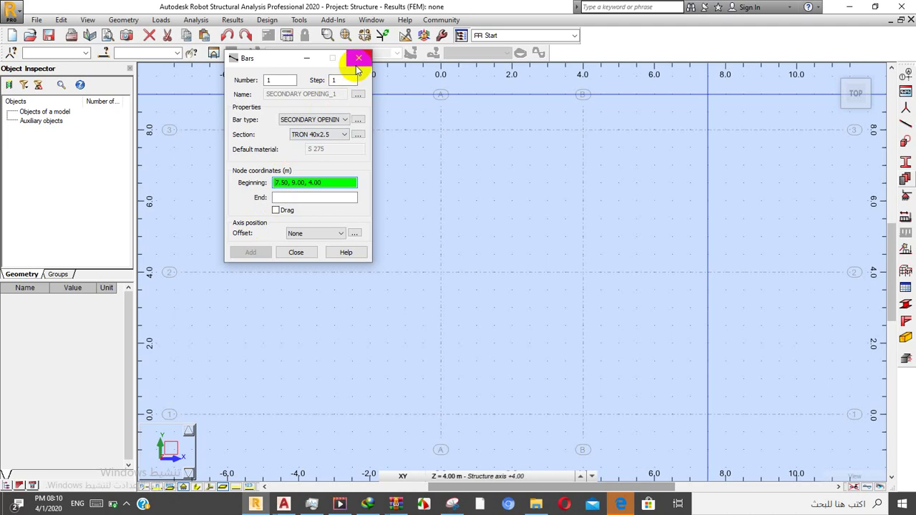
pyautogui.click(403, 476)
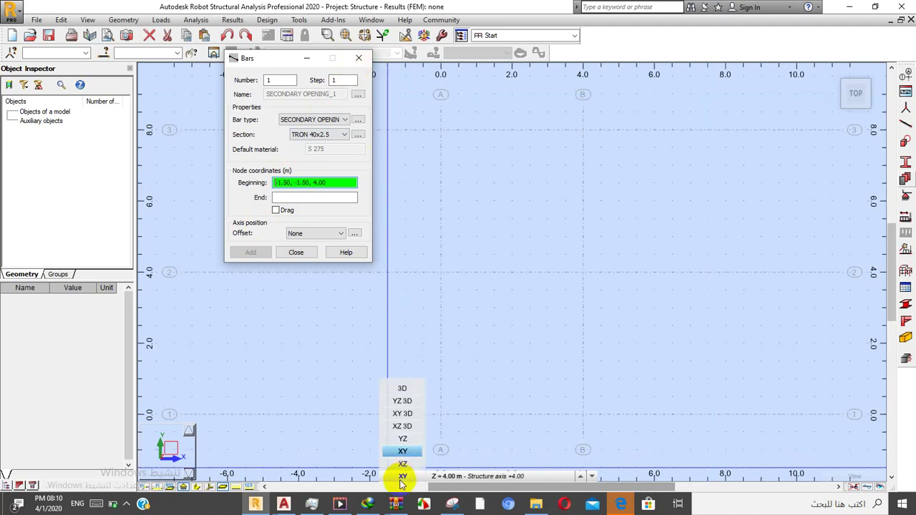
pyautogui.click(358, 58)
pyautogui.click(403, 478)
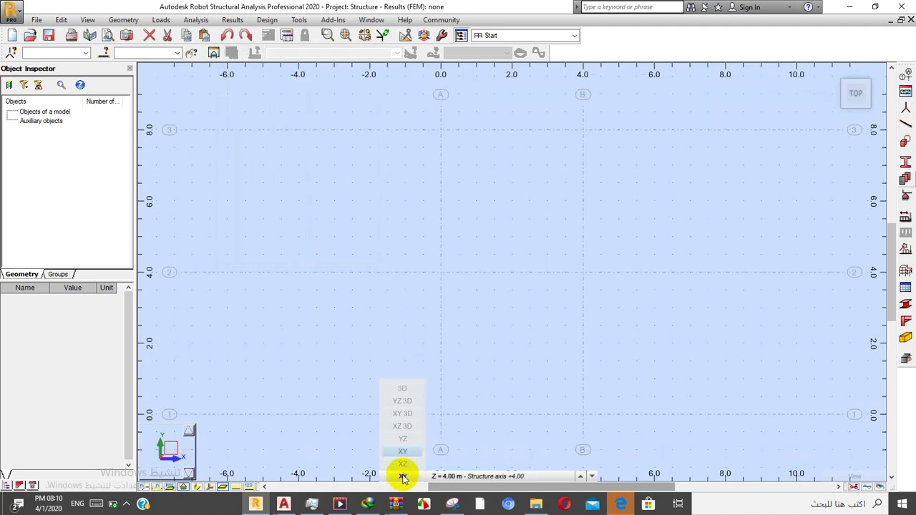
pyautogui.click(407, 387)
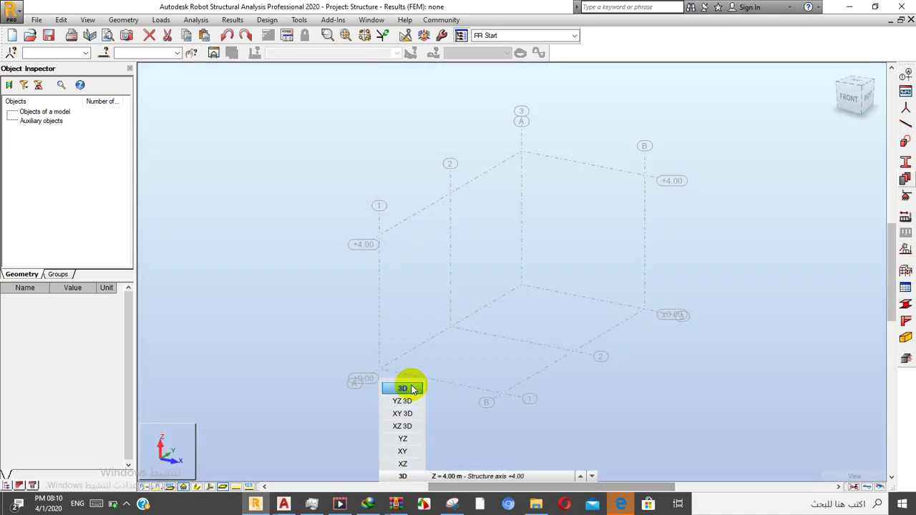
pyautogui.click(904, 125)
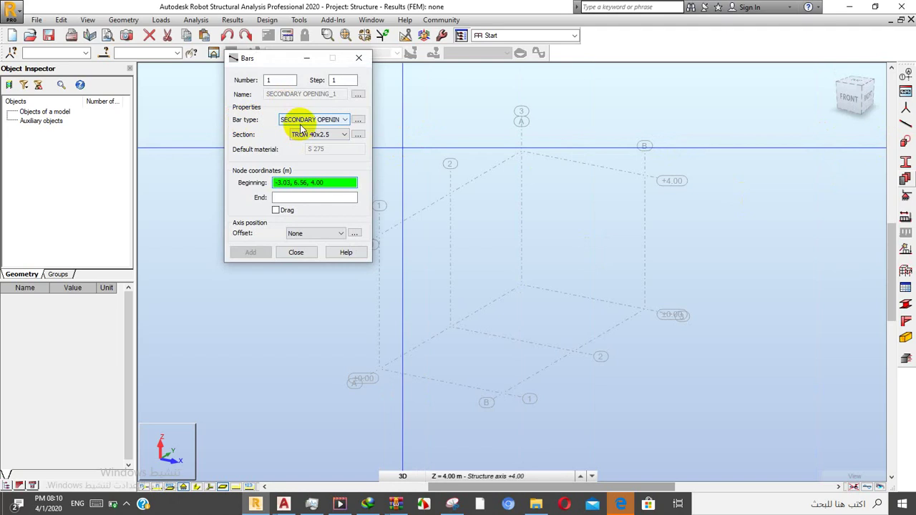
# - Try the Cable bar type for the new bar and check its section choices
pyautogui.click(302, 123)
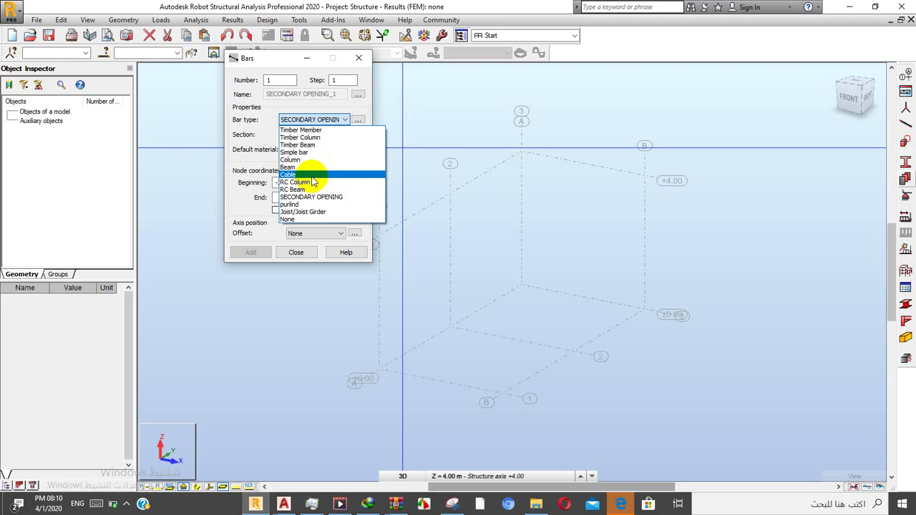
pyautogui.click(312, 176)
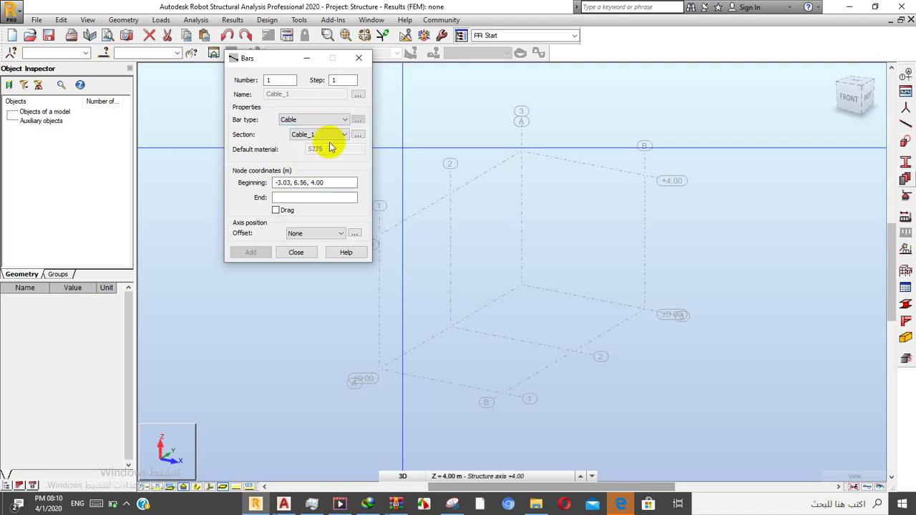
pyautogui.click(338, 122)
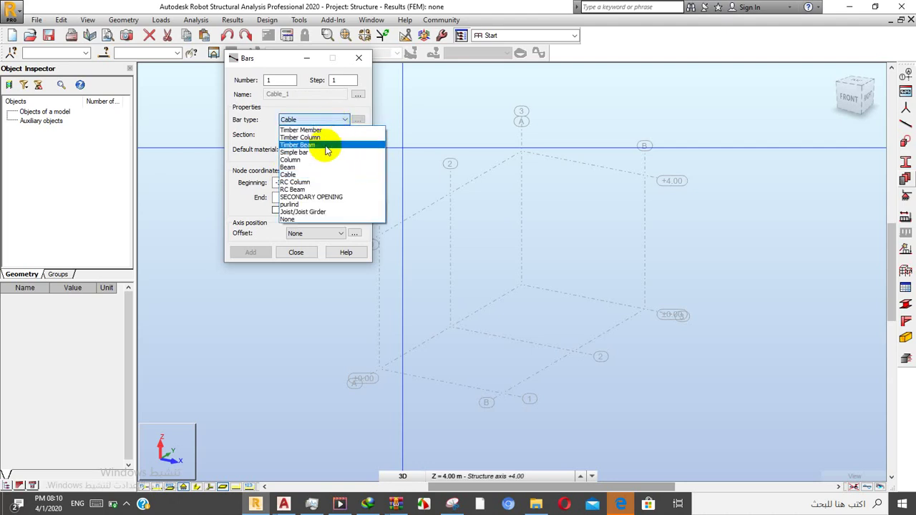
pyautogui.click(319, 176)
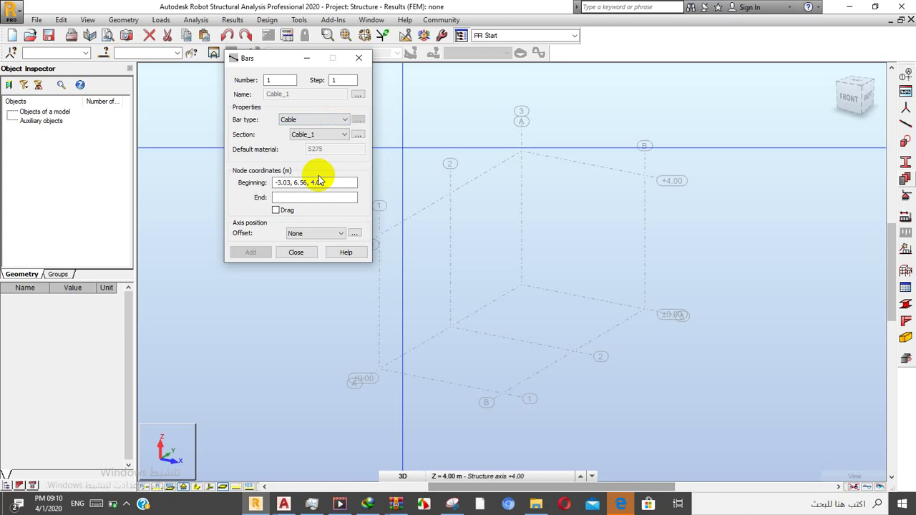
pyautogui.click(327, 136)
pyautogui.click(329, 134)
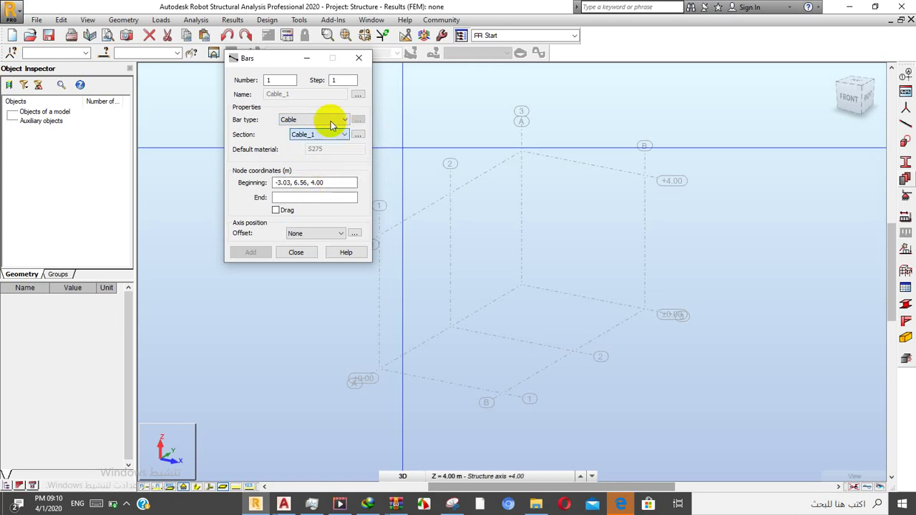
# - Set the new bar to the Simple bar type with the HEB 400 section
pyautogui.click(331, 121)
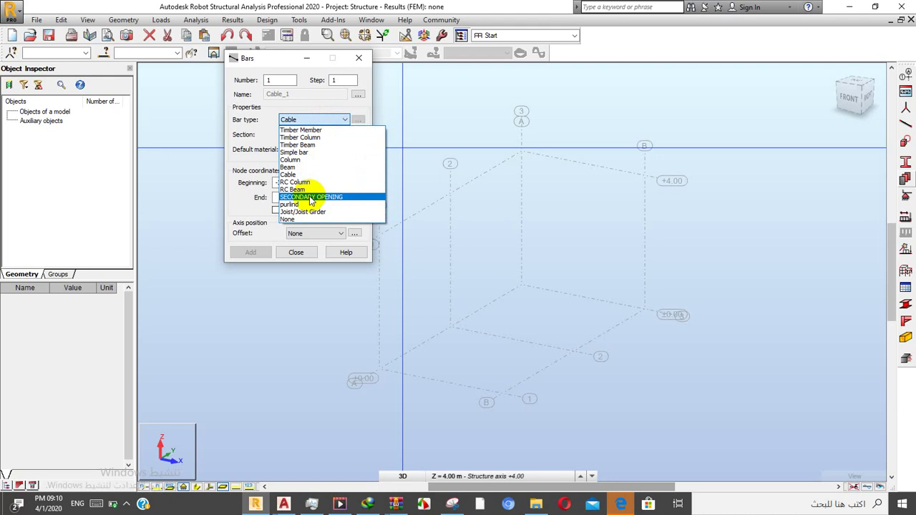
pyautogui.click(330, 153)
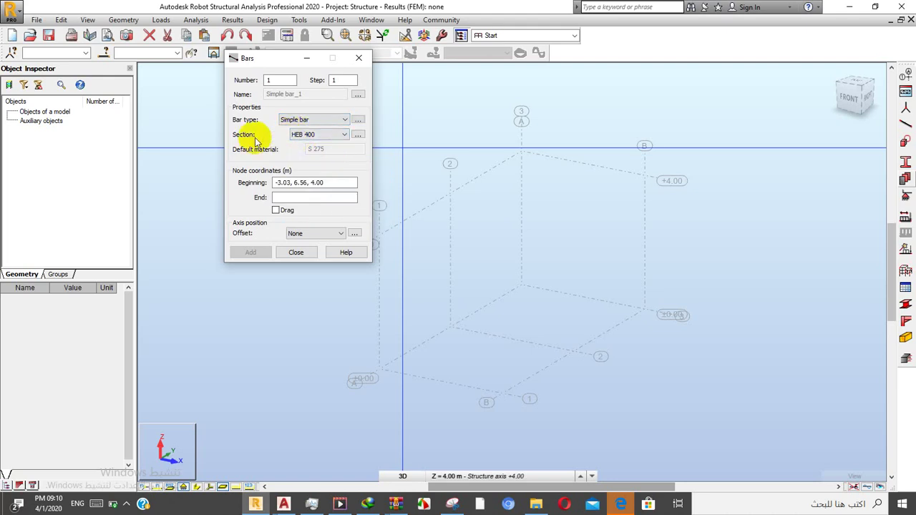
pyautogui.click(299, 136)
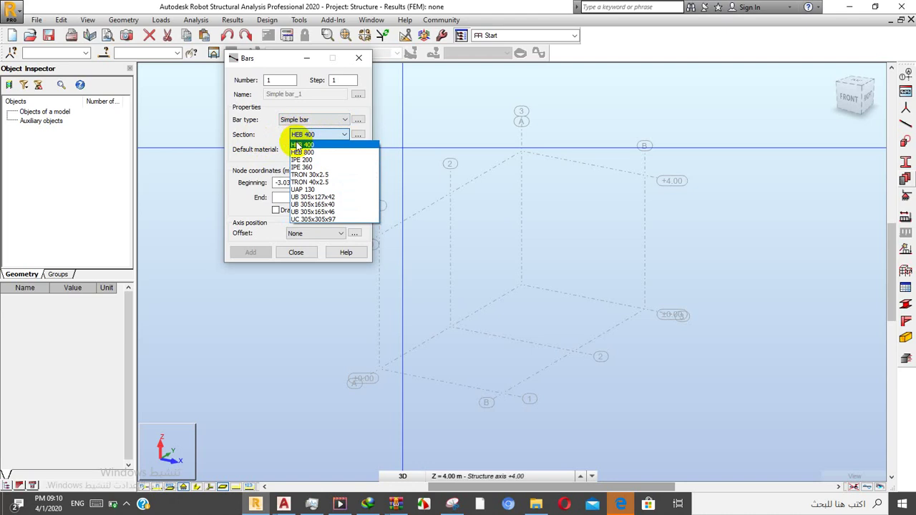
pyautogui.click(258, 125)
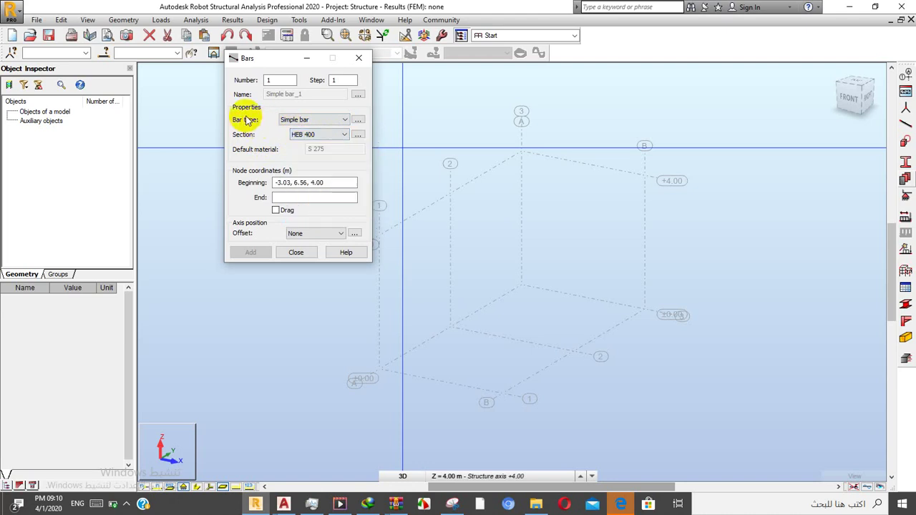
pyautogui.click(297, 135)
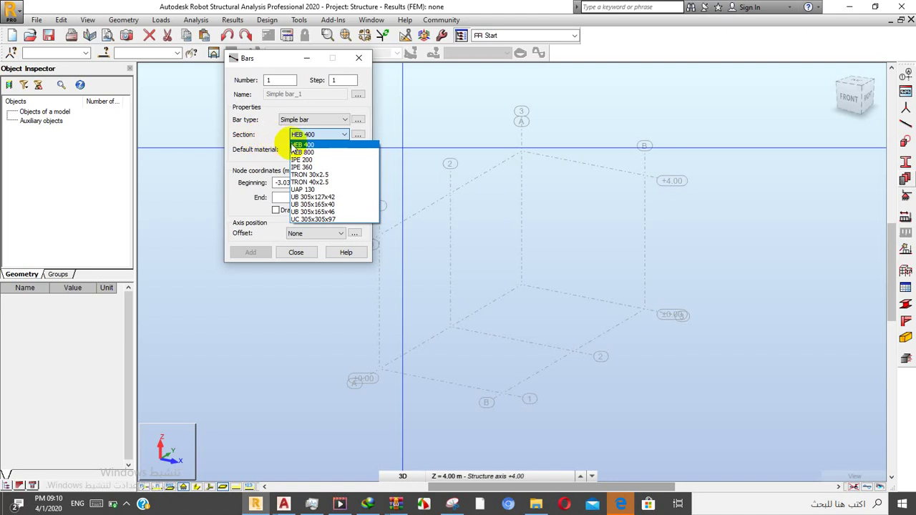
pyautogui.click(293, 144)
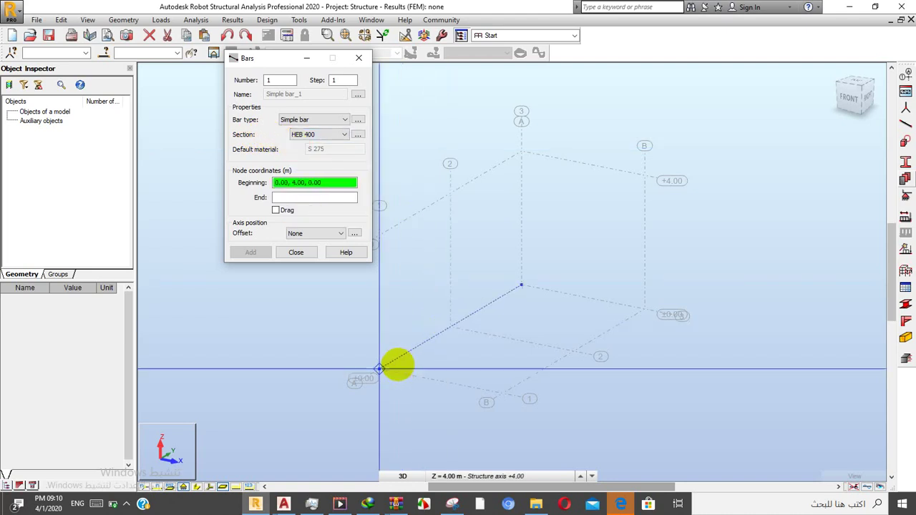
# - Draw a vertical column at the A-1 axis intersection from (0, 0, 0) to (0, 0, 4)
pyautogui.click(431, 350)
pyautogui.moveTo(431, 351); pyautogui.dragTo(489, 342, button='middle')
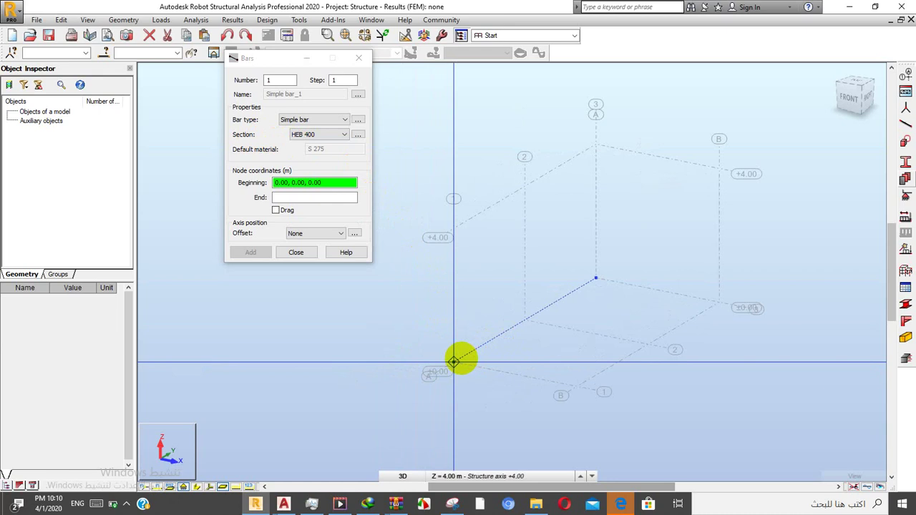
pyautogui.click(461, 358)
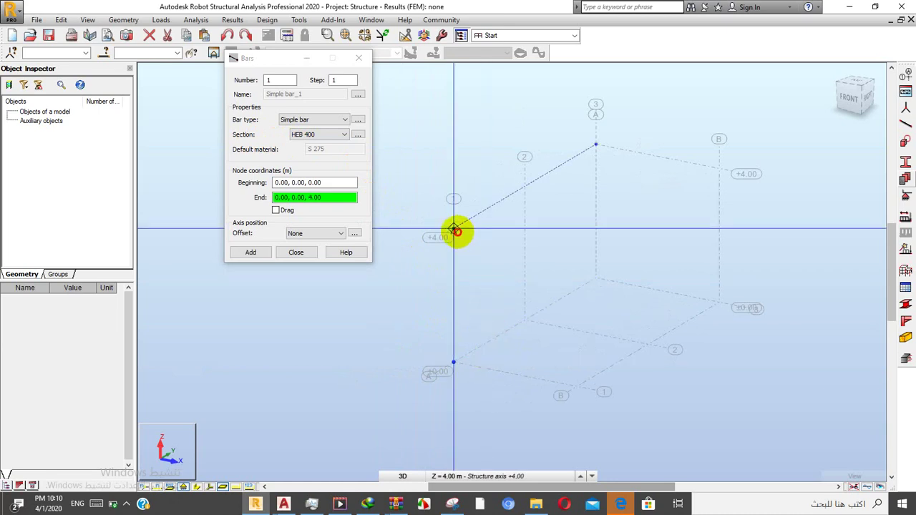
pyautogui.click(453, 229)
pyautogui.press('Escape')
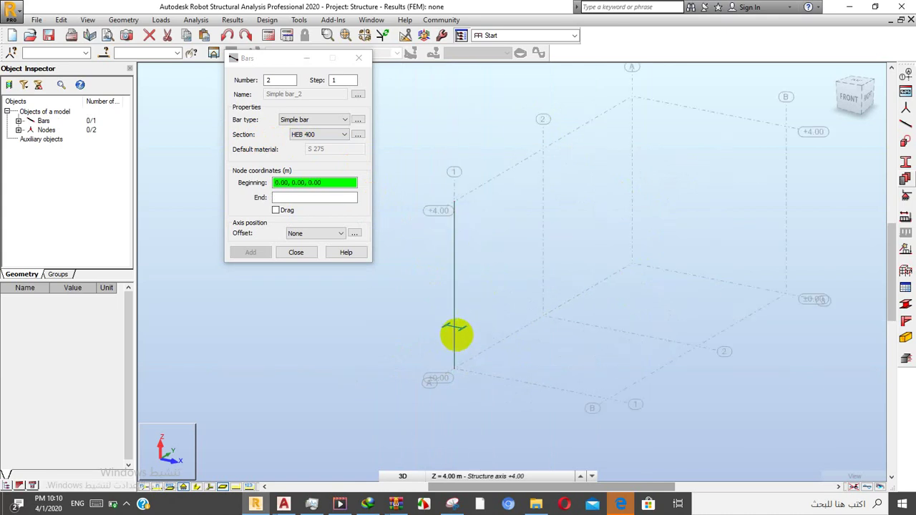
pyautogui.scroll(3, 454, 332)
pyautogui.scroll(-3, 531, 307)
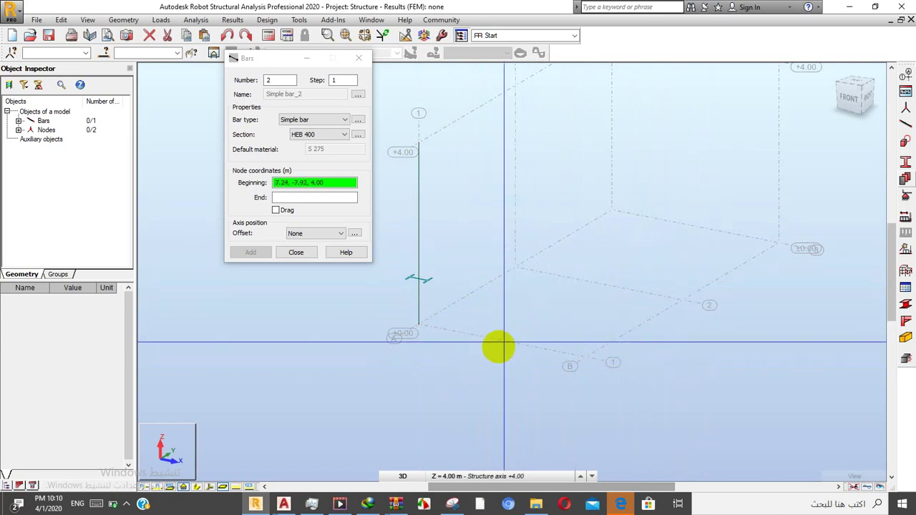
pyautogui.moveTo(438, 295); pyautogui.dragTo(719, 164, button='middle')
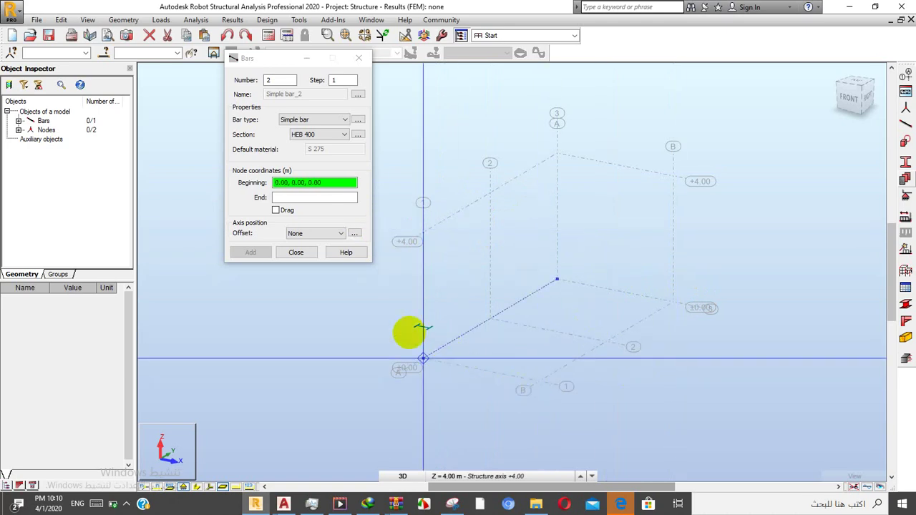
pyautogui.scroll(3, 408, 331)
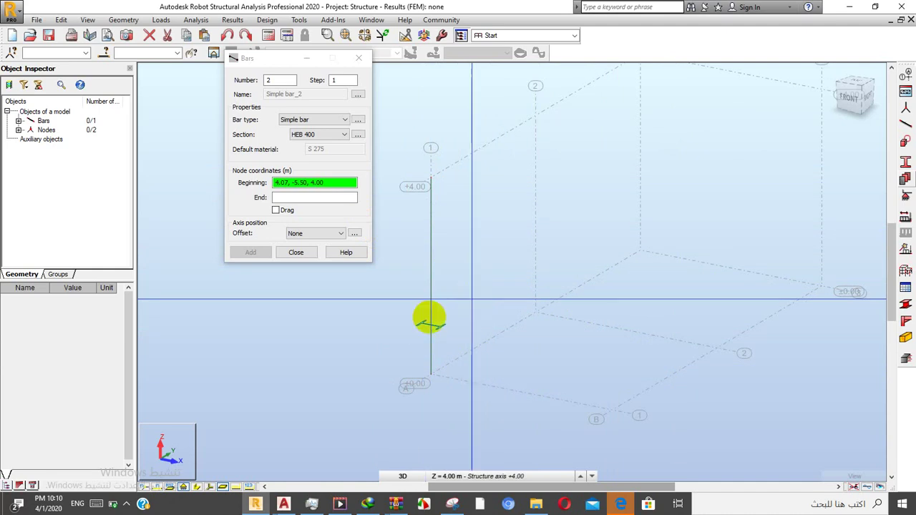
pyautogui.keyDown('shift'); pyautogui.moveTo(429, 319); pyautogui.dragTo(443, 335, button='middle'); pyautogui.keyUp('shift')
pyautogui.scroll(-2, 442, 335)
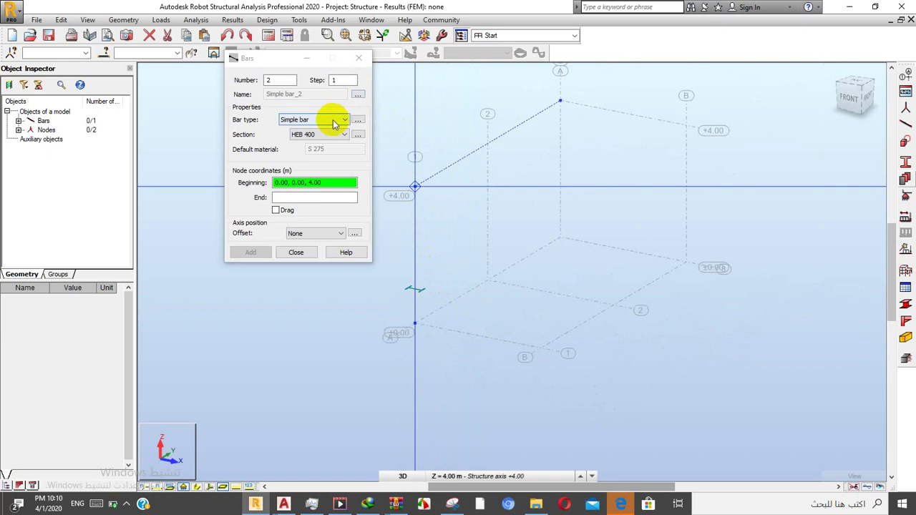
# - Finish adding bars and display the section shape on the column
pyautogui.click(363, 59)
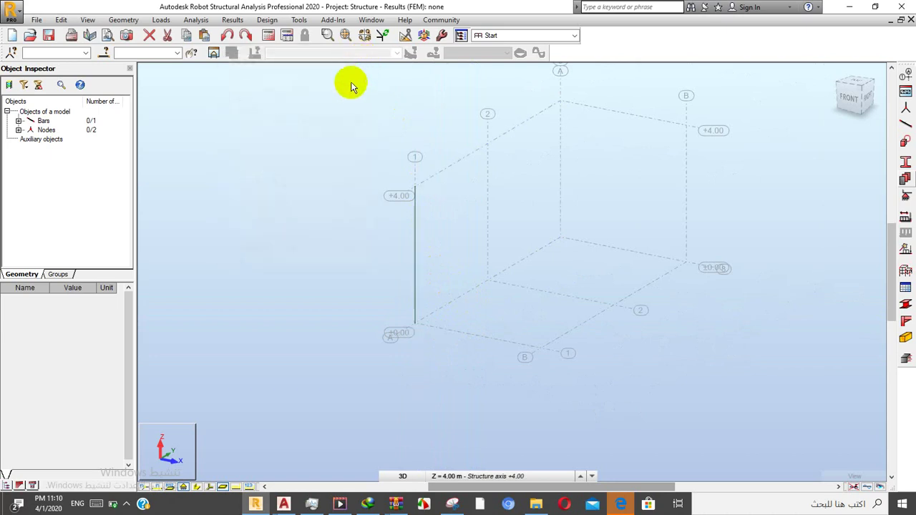
pyautogui.click(196, 487)
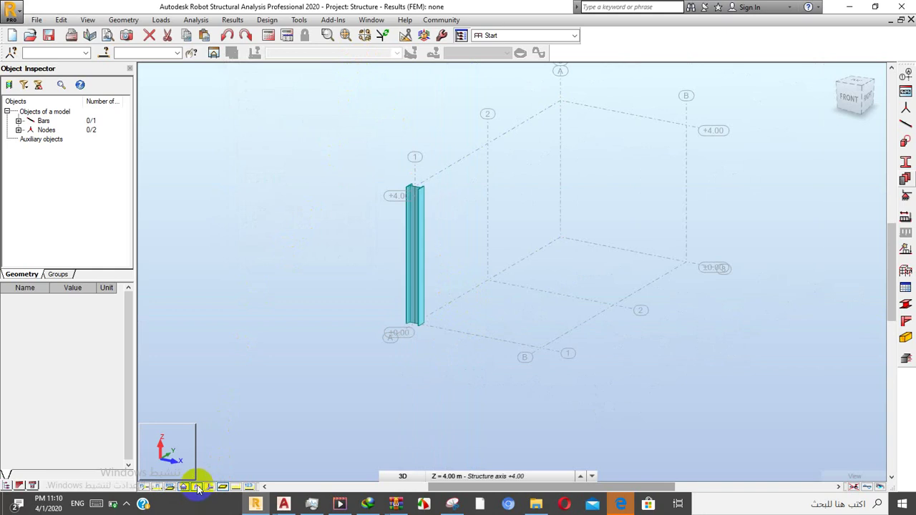
pyautogui.click(196, 487)
pyautogui.click(196, 488)
# - Rotate the column's section by setting its Gamma angle to 90 degrees
pyautogui.scroll(2, 386, 225)
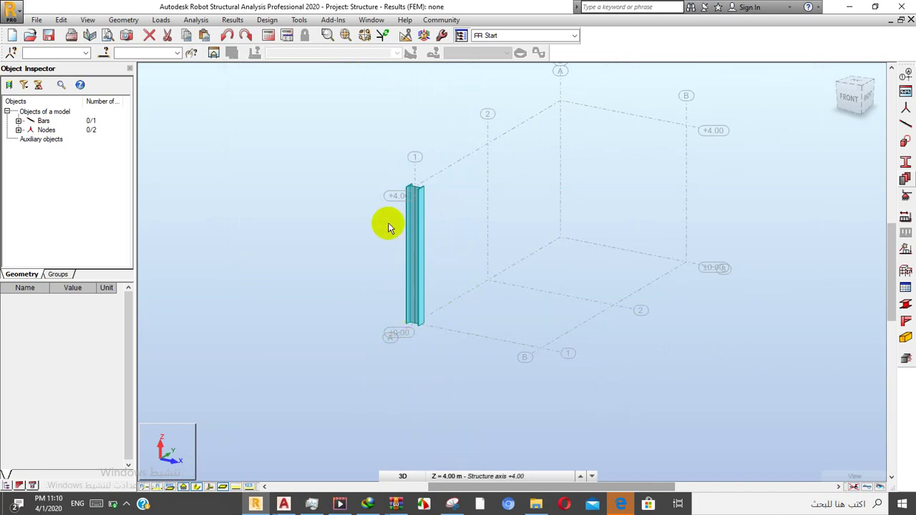
pyautogui.click(421, 203)
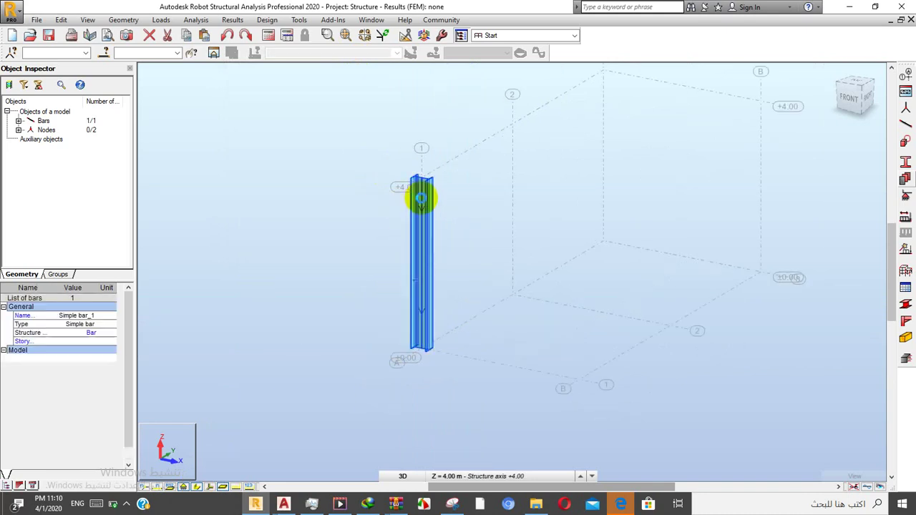
pyautogui.click(301, 246)
pyautogui.click(412, 233)
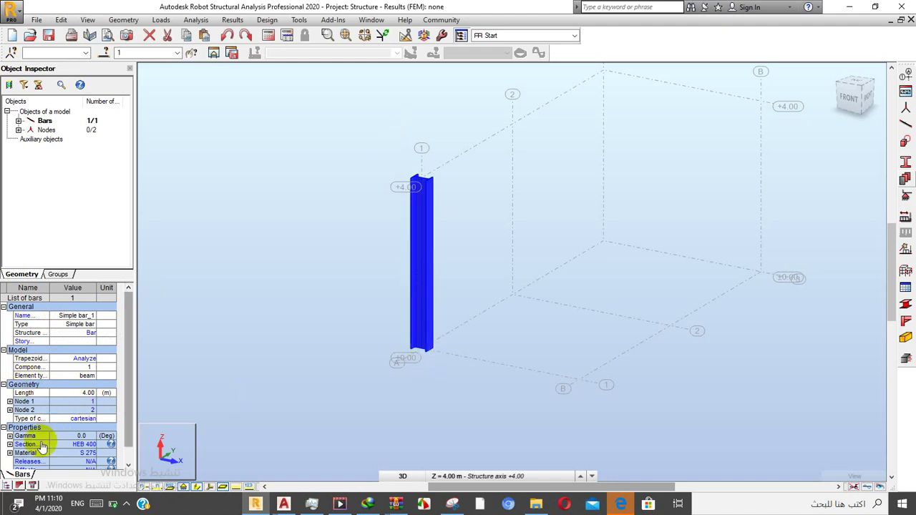
pyautogui.scroll(-2, 126, 384)
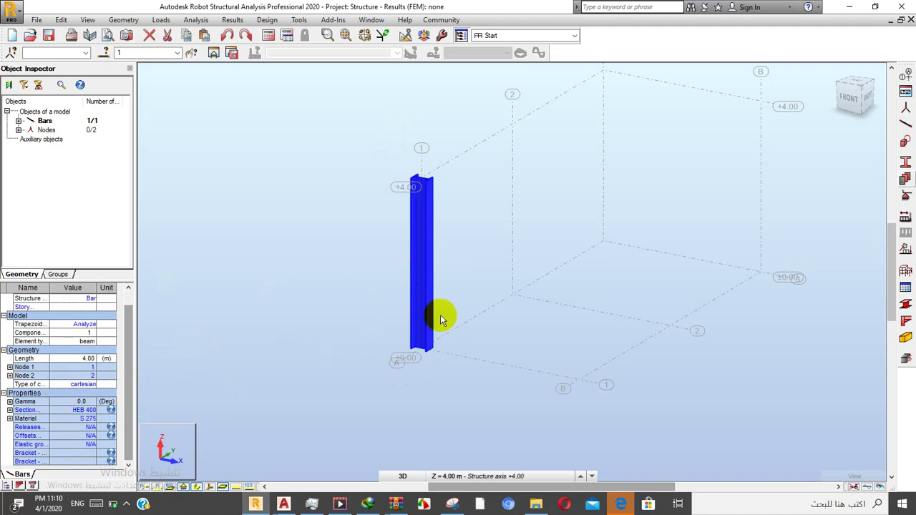
pyautogui.click(10, 402)
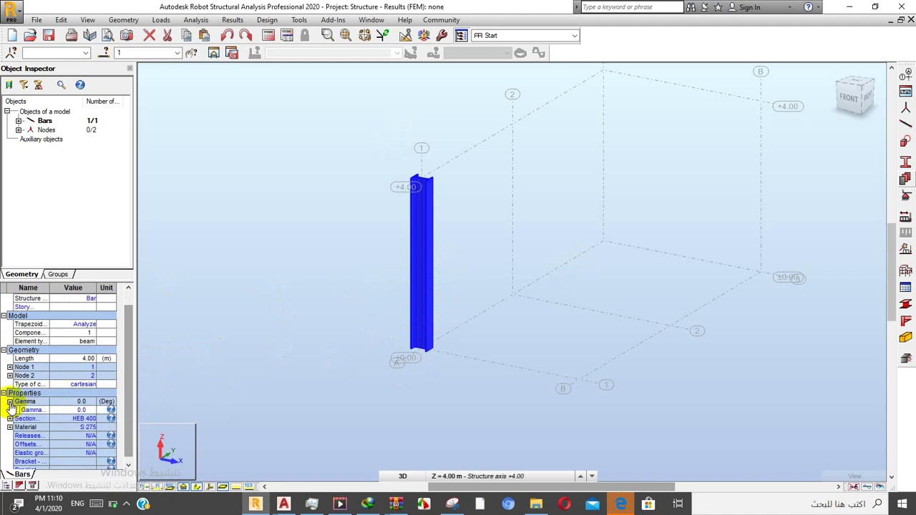
pyautogui.click(87, 411)
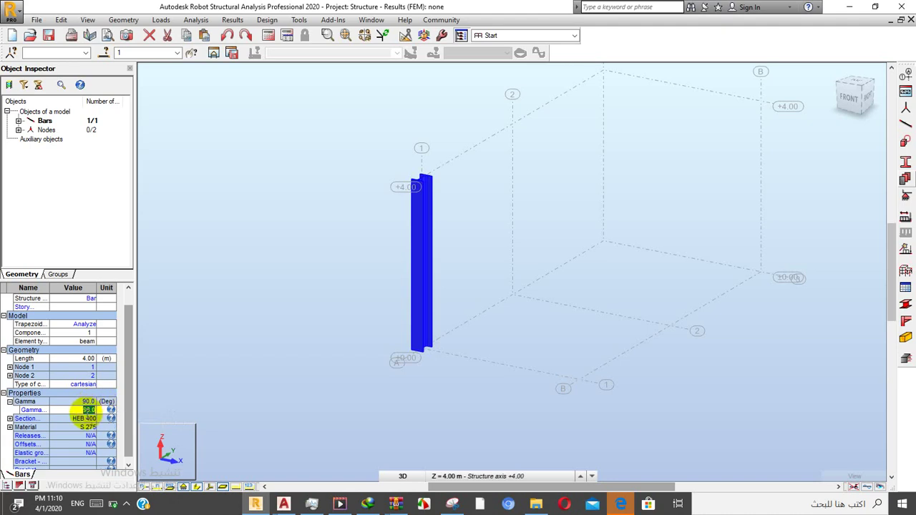
# - Set the column's Gamma angle to 0 degrees to restore its section orientation
pyautogui.write('0.0')
pyautogui.press('Return')
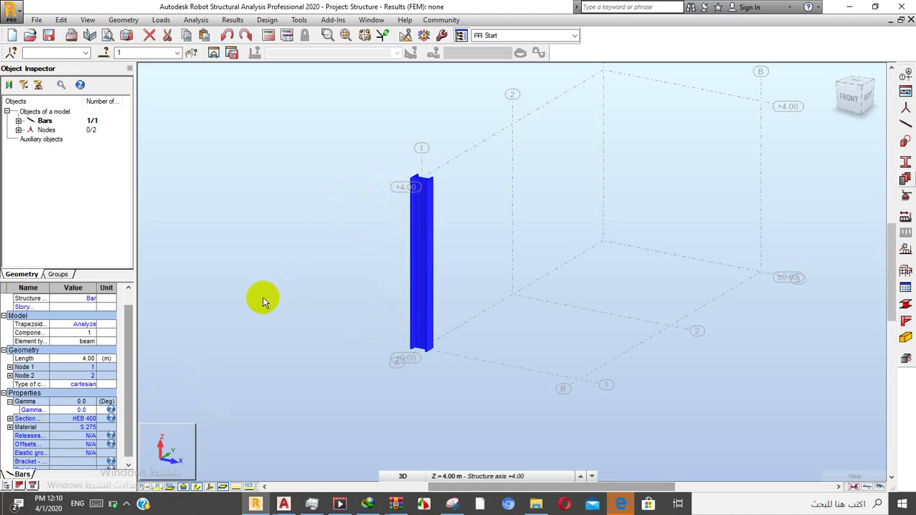
pyautogui.scroll(-2, 263, 294)
pyautogui.scroll(3, 372, 272)
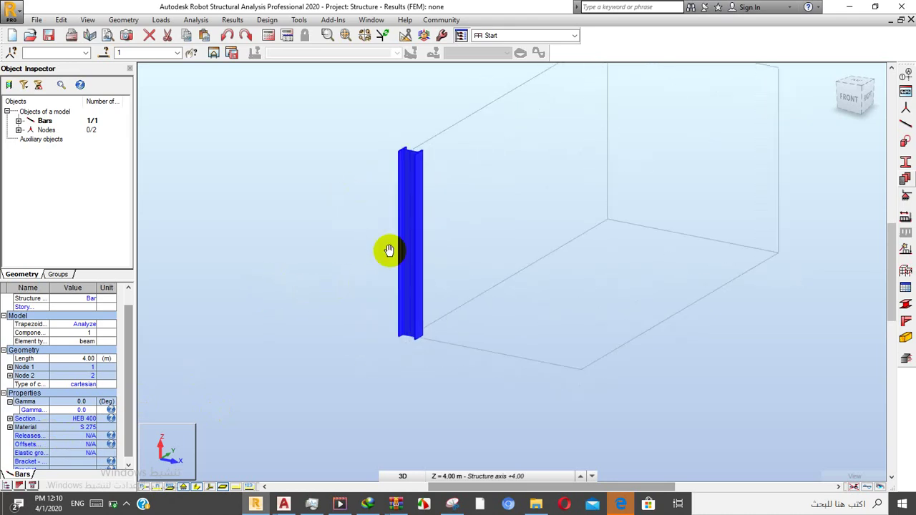
pyautogui.moveTo(389, 252); pyautogui.dragTo(410, 192, button='middle')
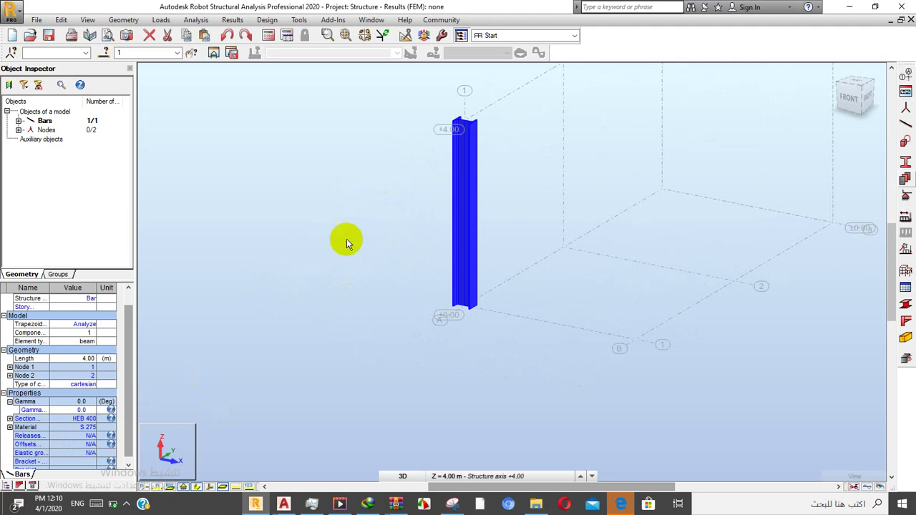
# - Select the column together with its end nodes and start a Translation in Copy mode, ready to define the translation vector
pyautogui.scroll(-3, 364, 360)
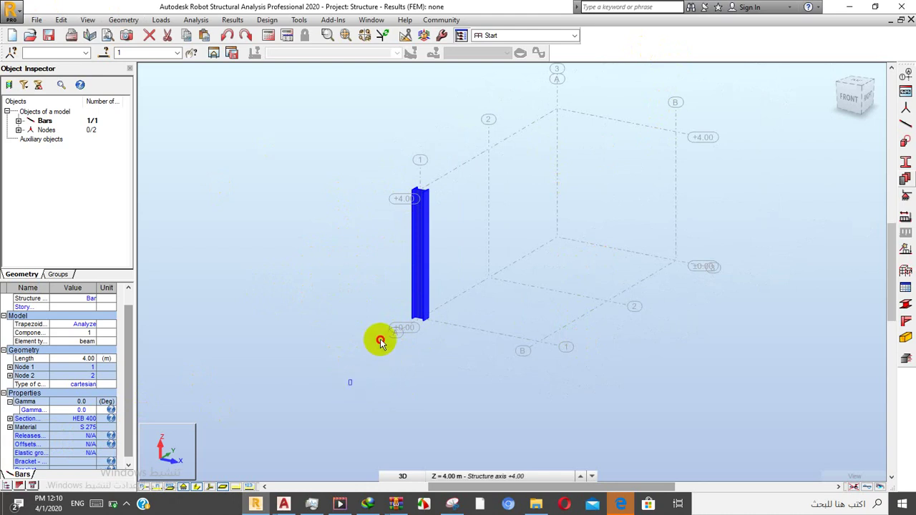
pyautogui.moveTo(348, 385); pyautogui.dragTo(464, 162)
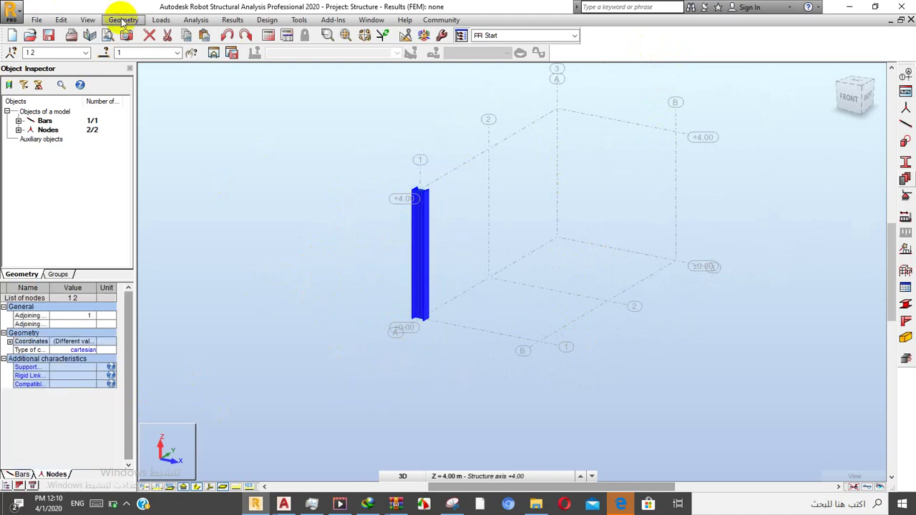
pyautogui.click(61, 19)
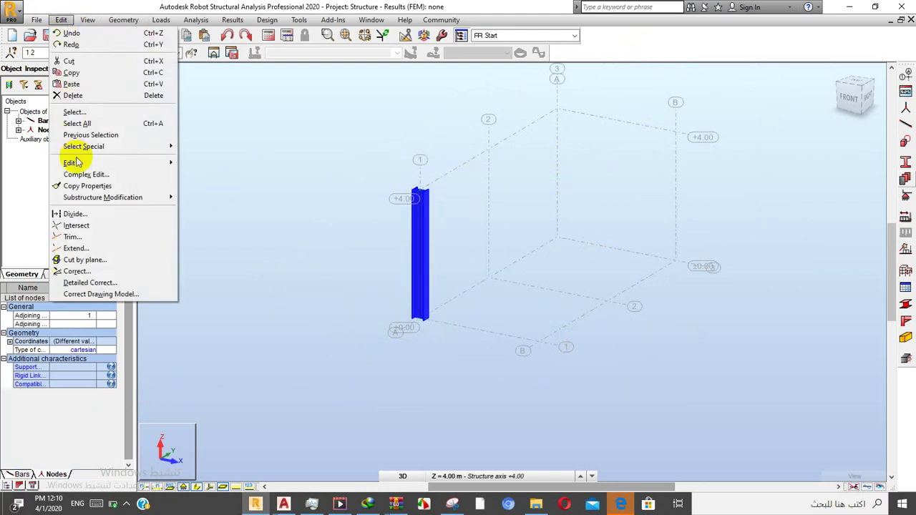
pyautogui.moveTo(107, 162)
pyautogui.click(211, 164)
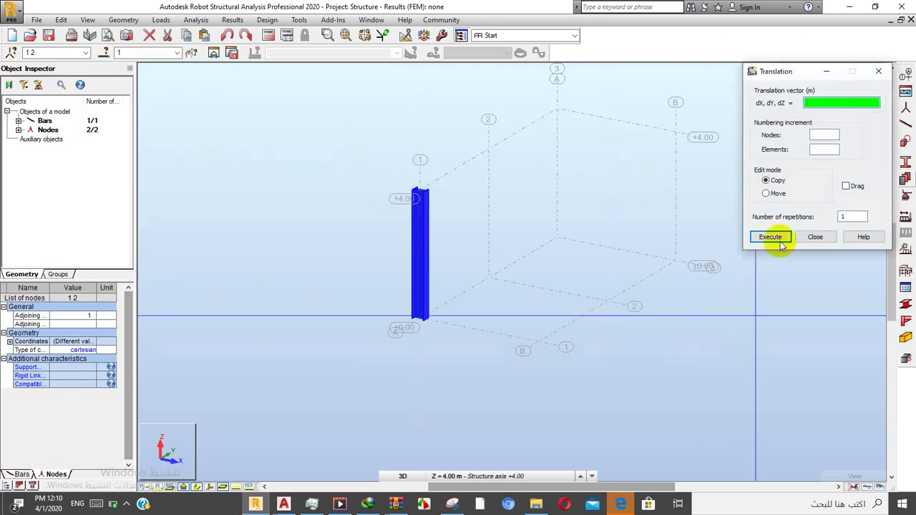
pyautogui.click(557, 237)
pyautogui.click(438, 331)
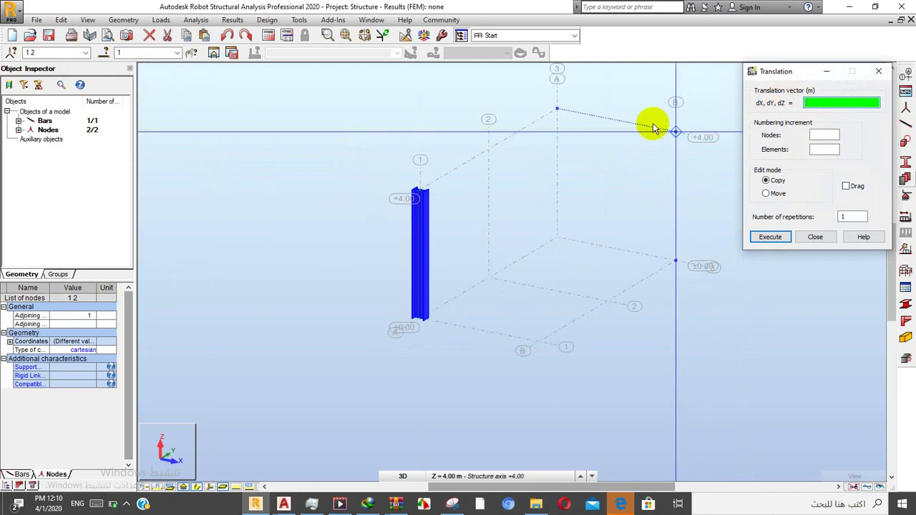
pyautogui.click(676, 132)
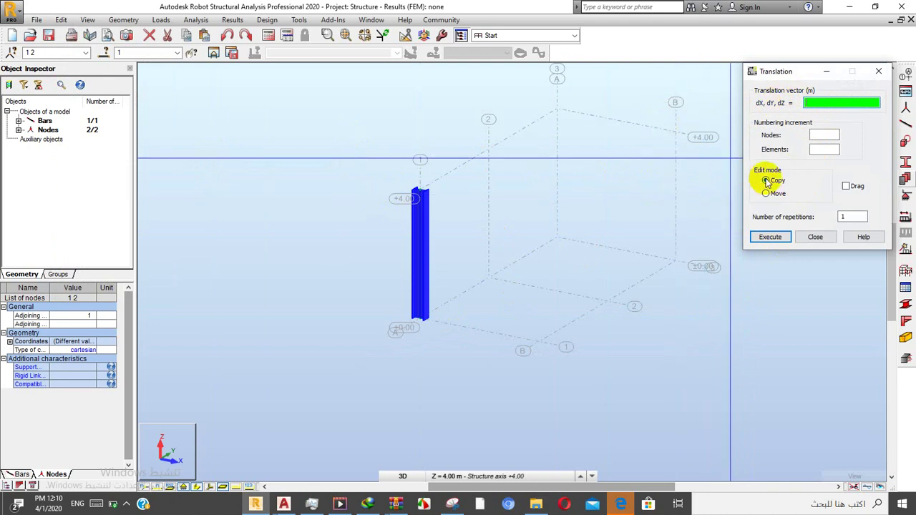
pyautogui.click(766, 193)
pyautogui.click(766, 181)
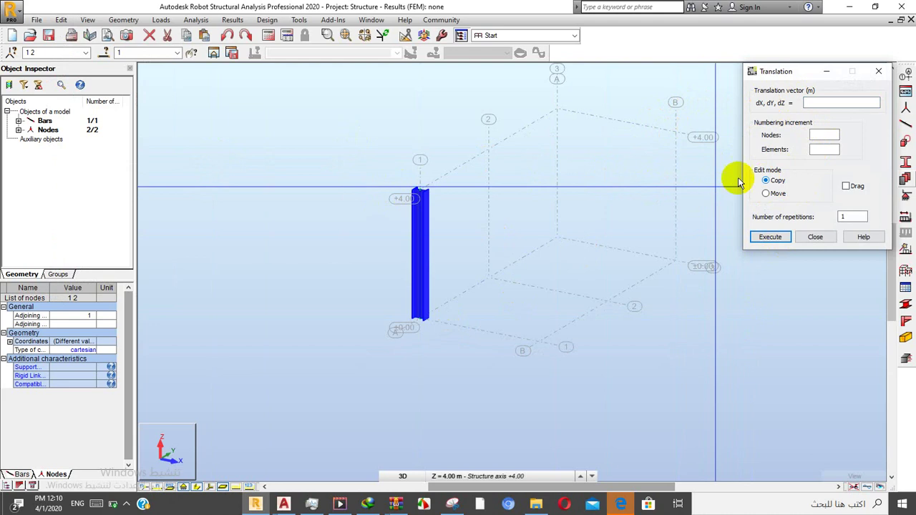
pyautogui.click(823, 104)
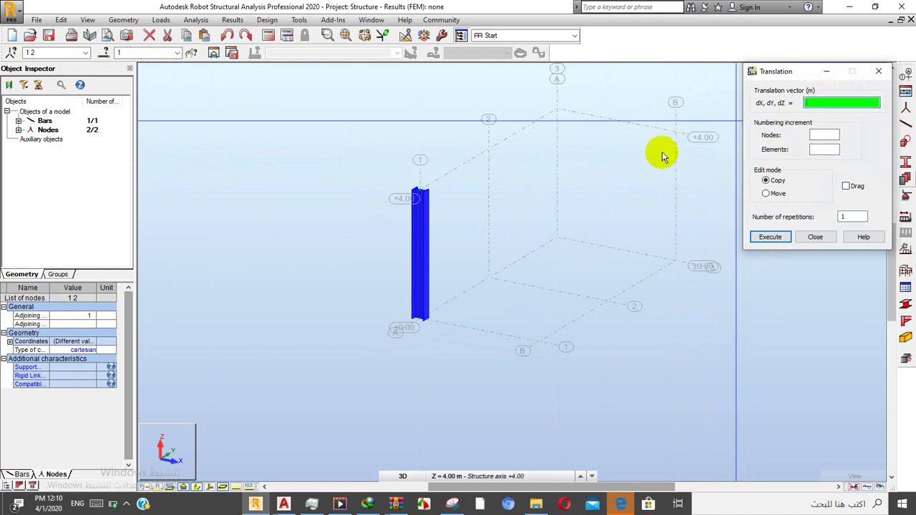